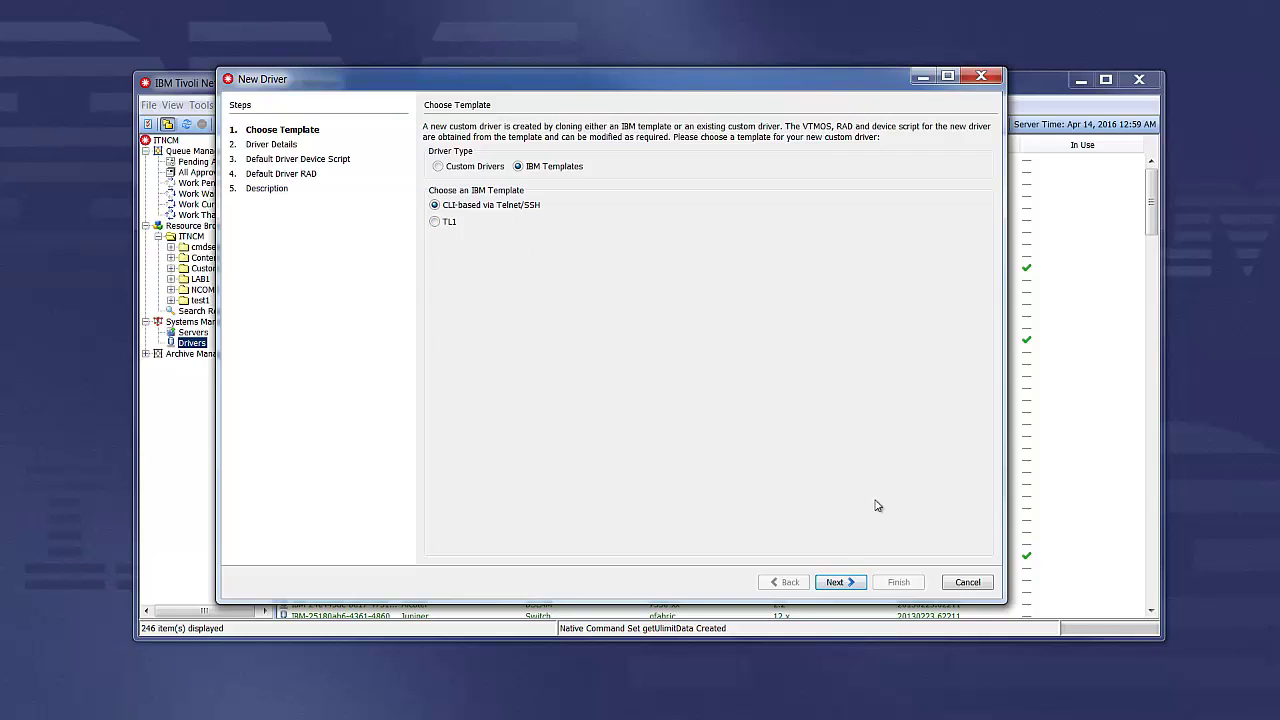
# Accept the CLI-based IBM template and label the driver with vendor Linux, type Server, model CentOS and OS 6x
pyautogui.click(845, 585)
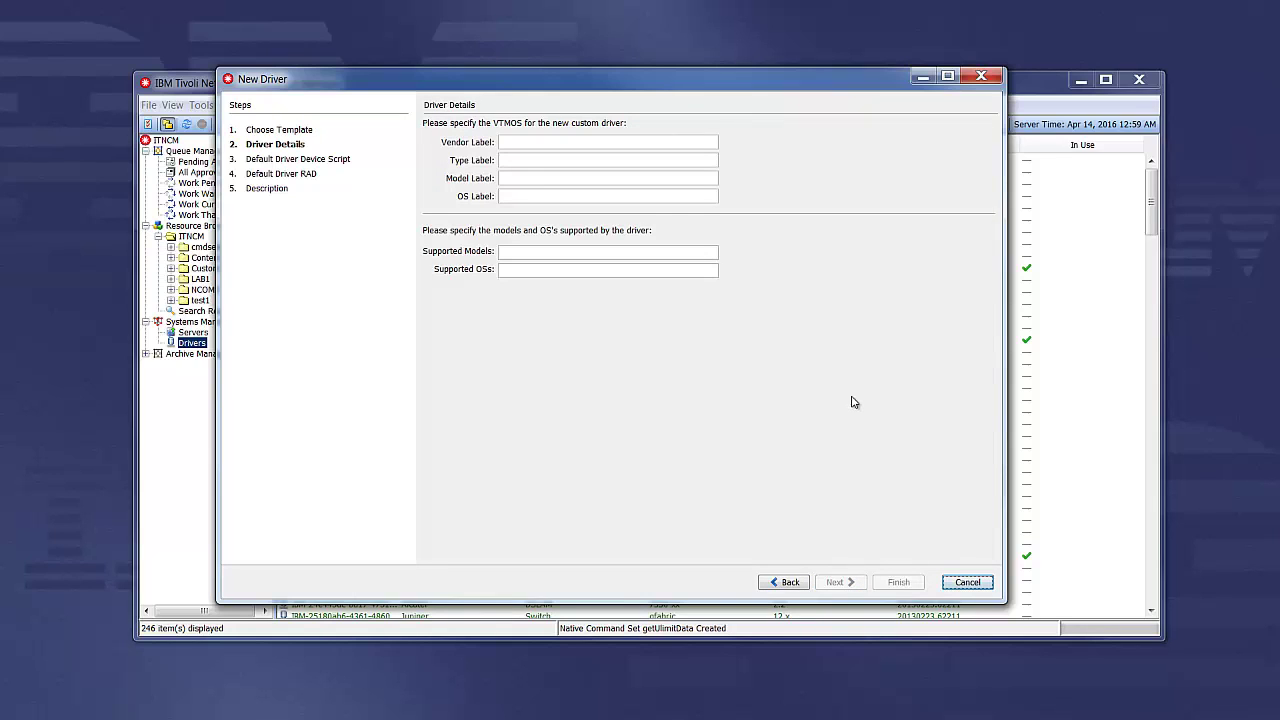
pyautogui.click(529, 143)
pyautogui.write('Linux')
pyautogui.click(529, 162)
pyautogui.write('Server')
pyautogui.click(531, 179)
pyautogui.write('CentOS')
pyautogui.click(533, 196)
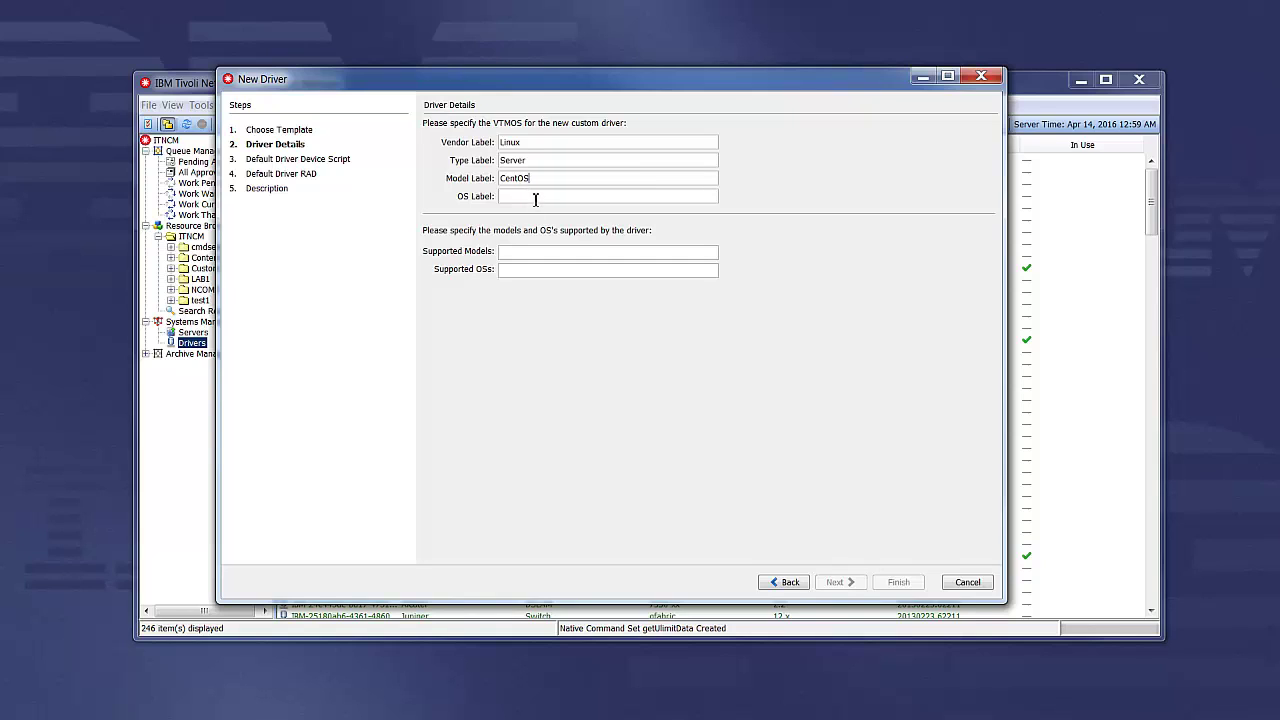
pyautogui.write('6xx')
pyautogui.press('BackSpace')
# Set the supported models to CentOS and the supported OSs to 5*,6*, and continue to the device script page
pyautogui.click(541, 254)
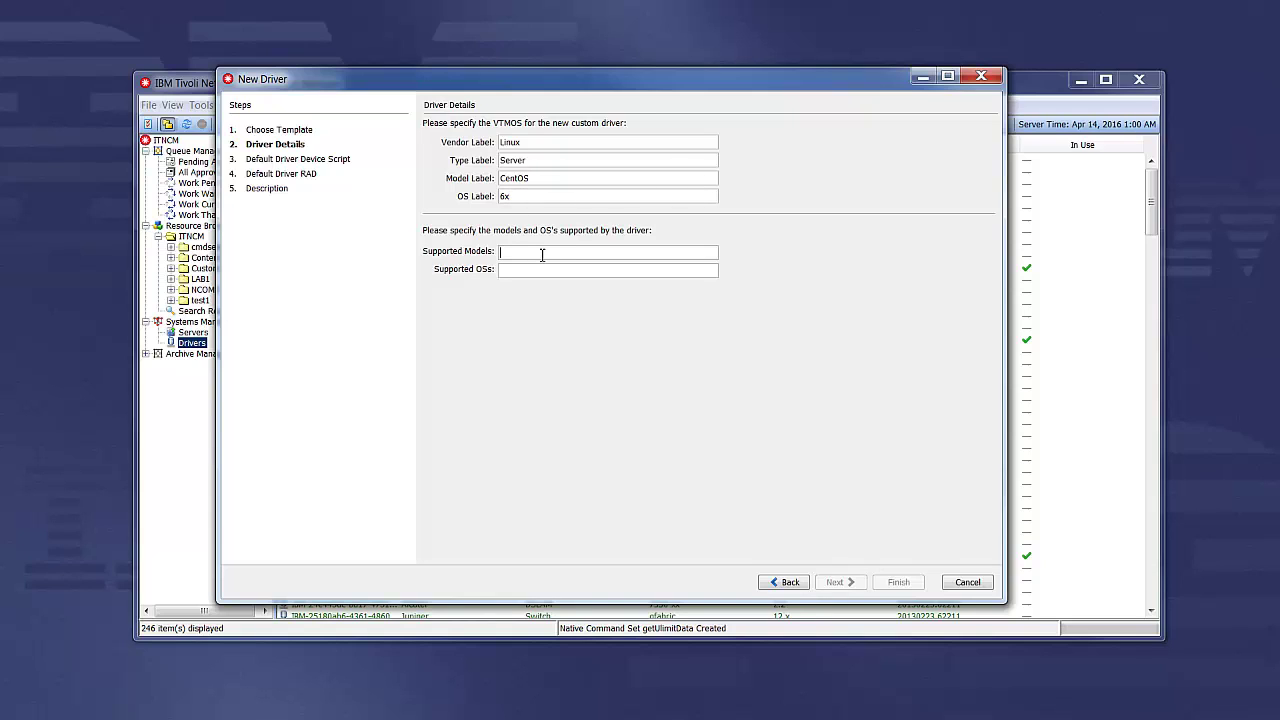
pyautogui.write('Ce')
pyautogui.write('nt')
pyautogui.write('OS')
pyautogui.write('5*')
pyautogui.write(',6*')
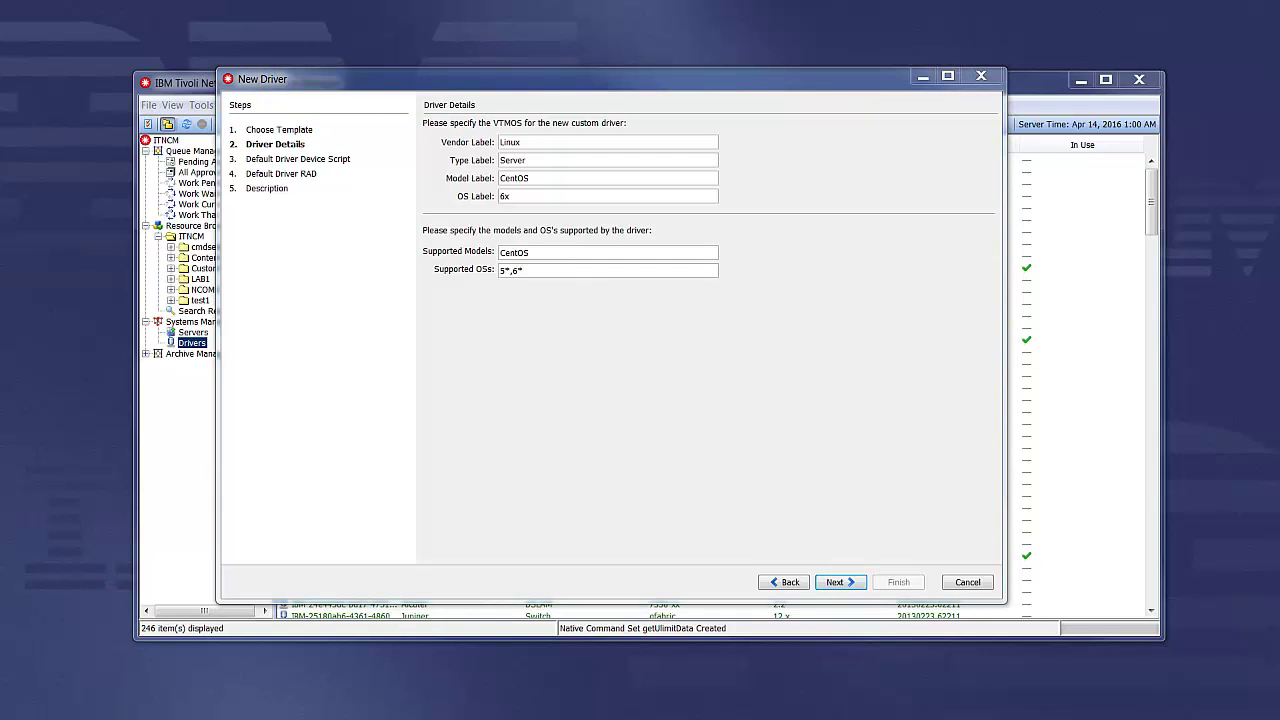
pyautogui.click(848, 583)
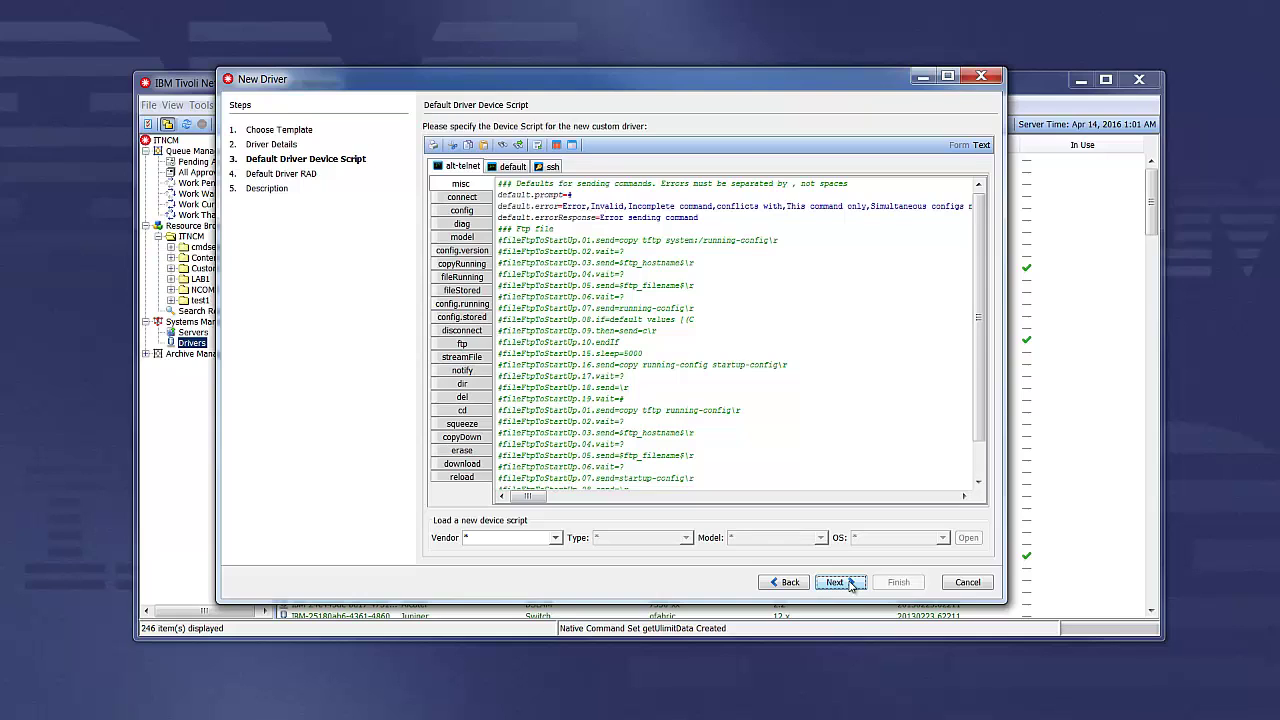
# Choose vendor Cisco and type Router for the device script to load
pyautogui.click(556, 540)
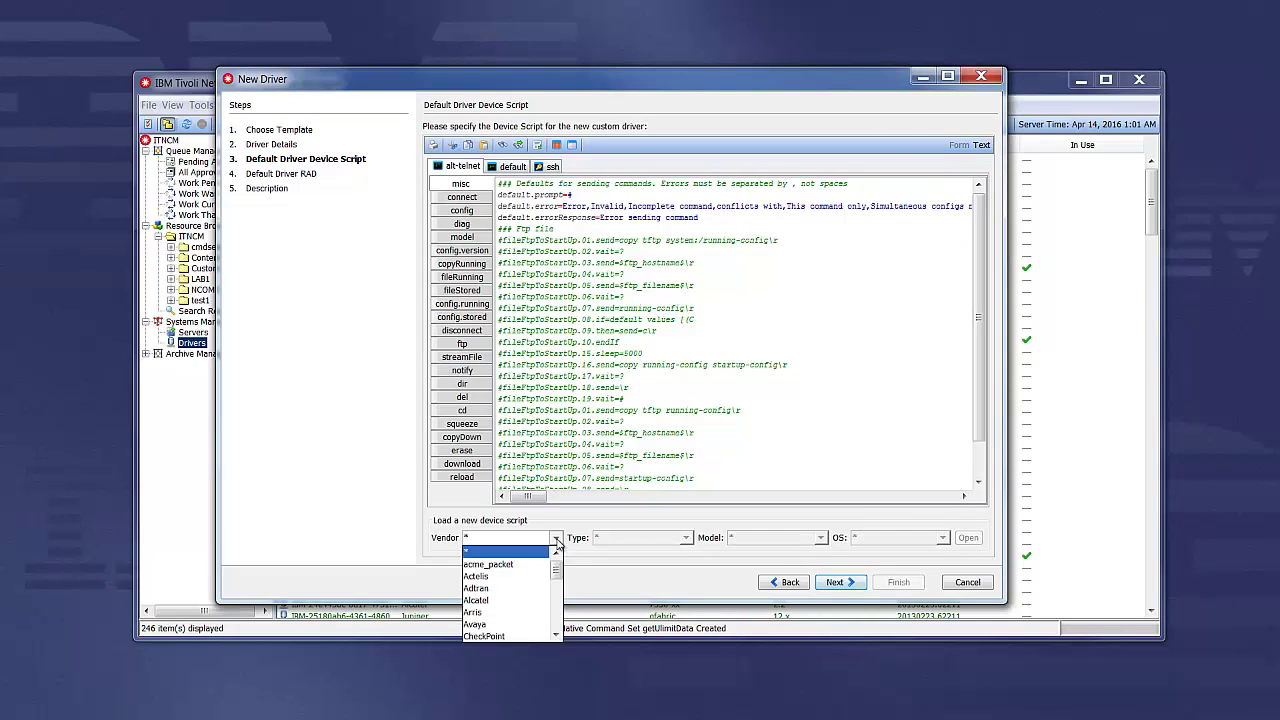
pyautogui.click(557, 573)
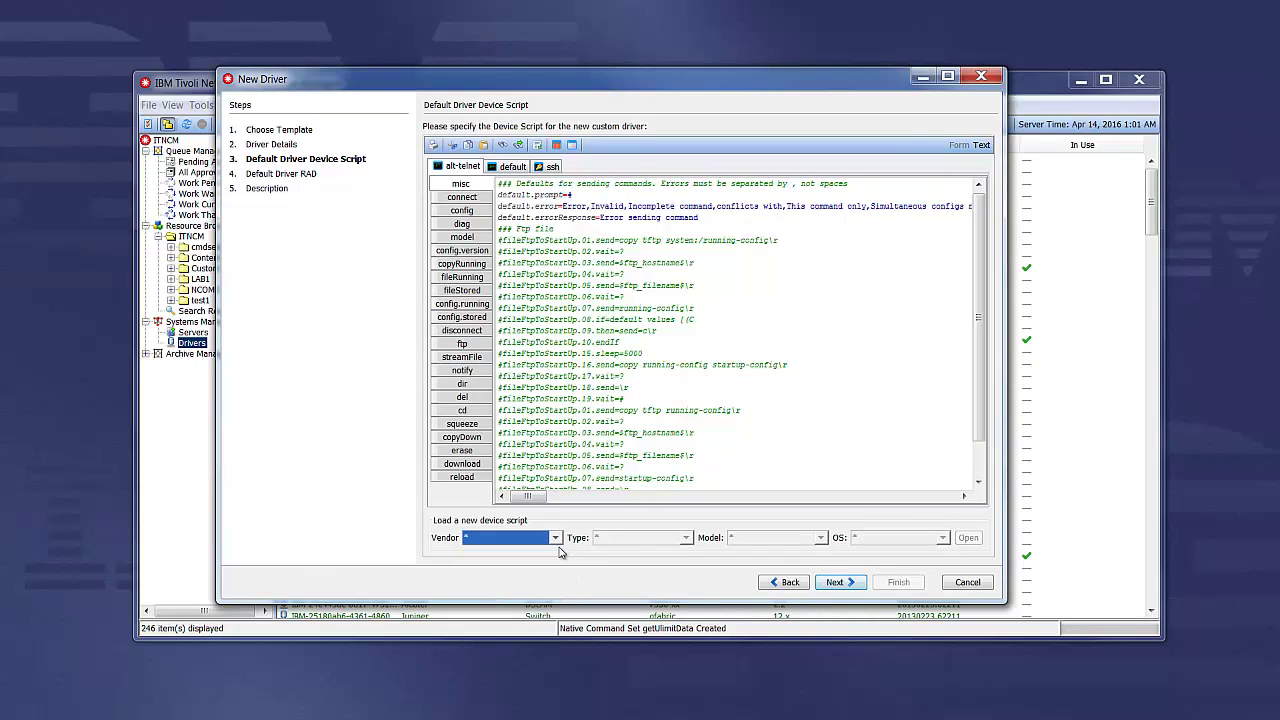
pyautogui.click(556, 540)
pyautogui.moveTo(557, 572)
pyautogui.mouseDown()
pyautogui.moveTo(556, 597)
pyautogui.moveTo(556, 582)
pyautogui.mouseUp()
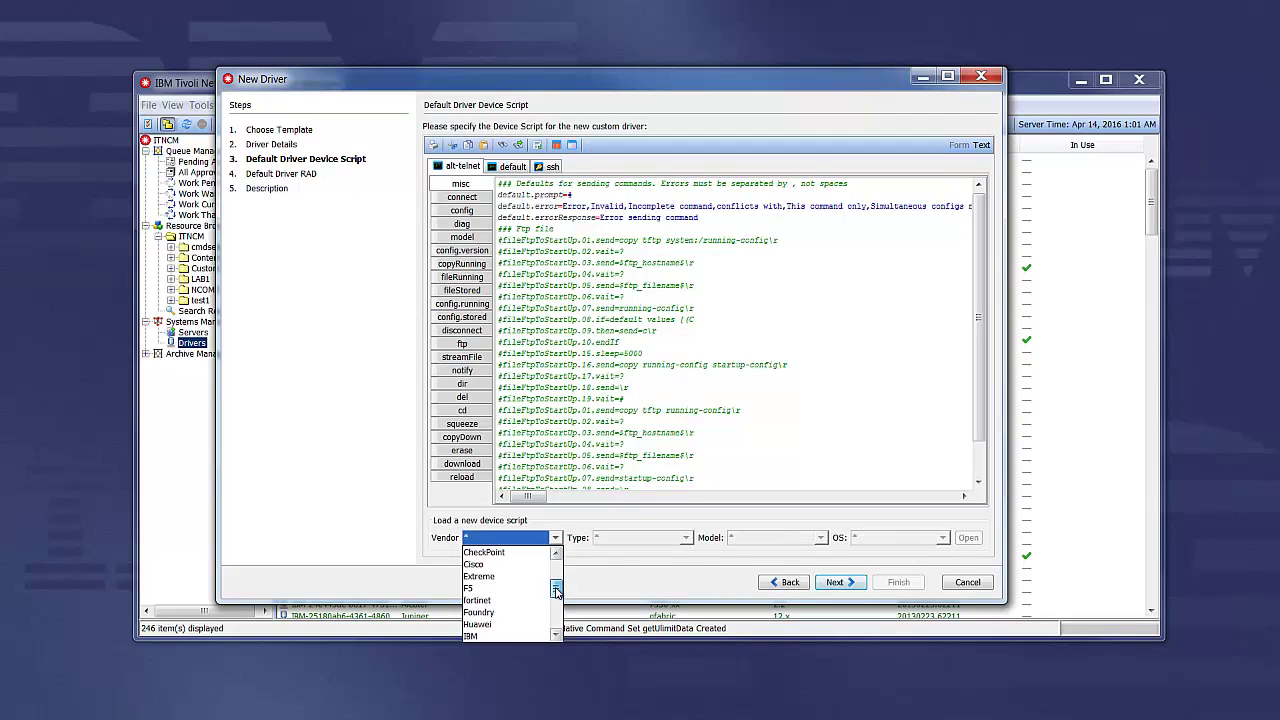
pyautogui.click(484, 566)
pyautogui.click(685, 541)
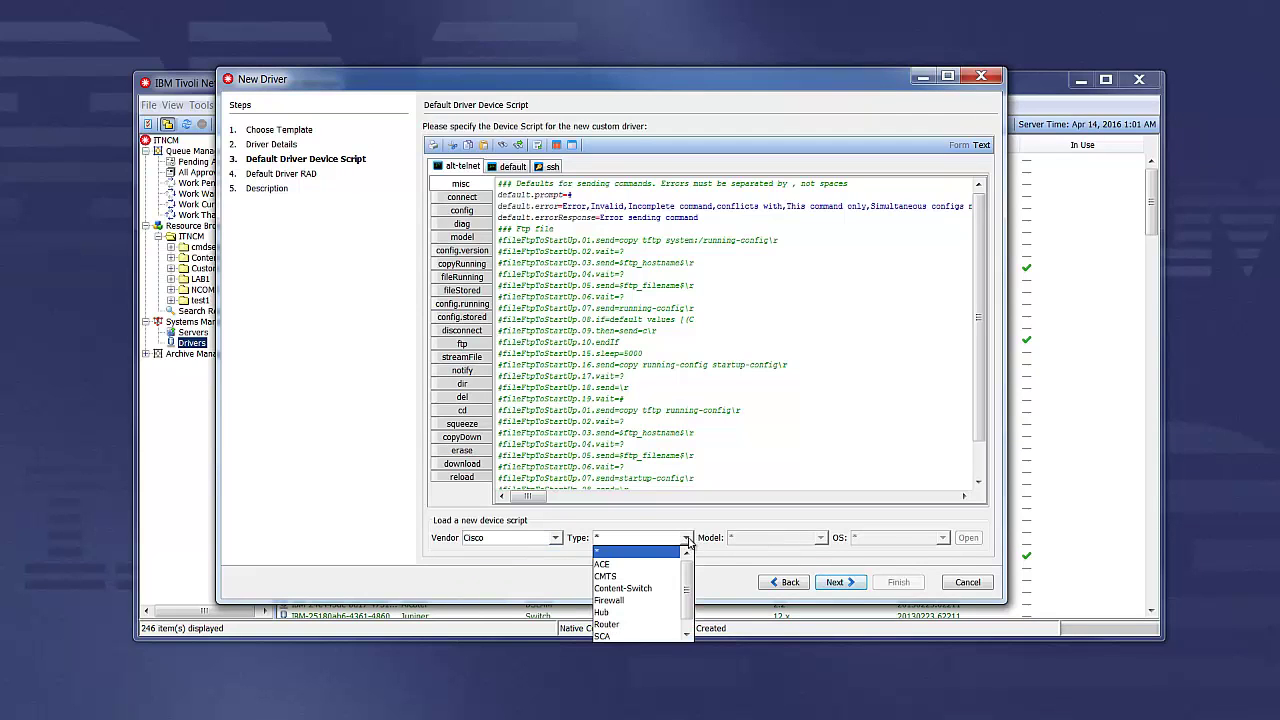
pyautogui.click(645, 630)
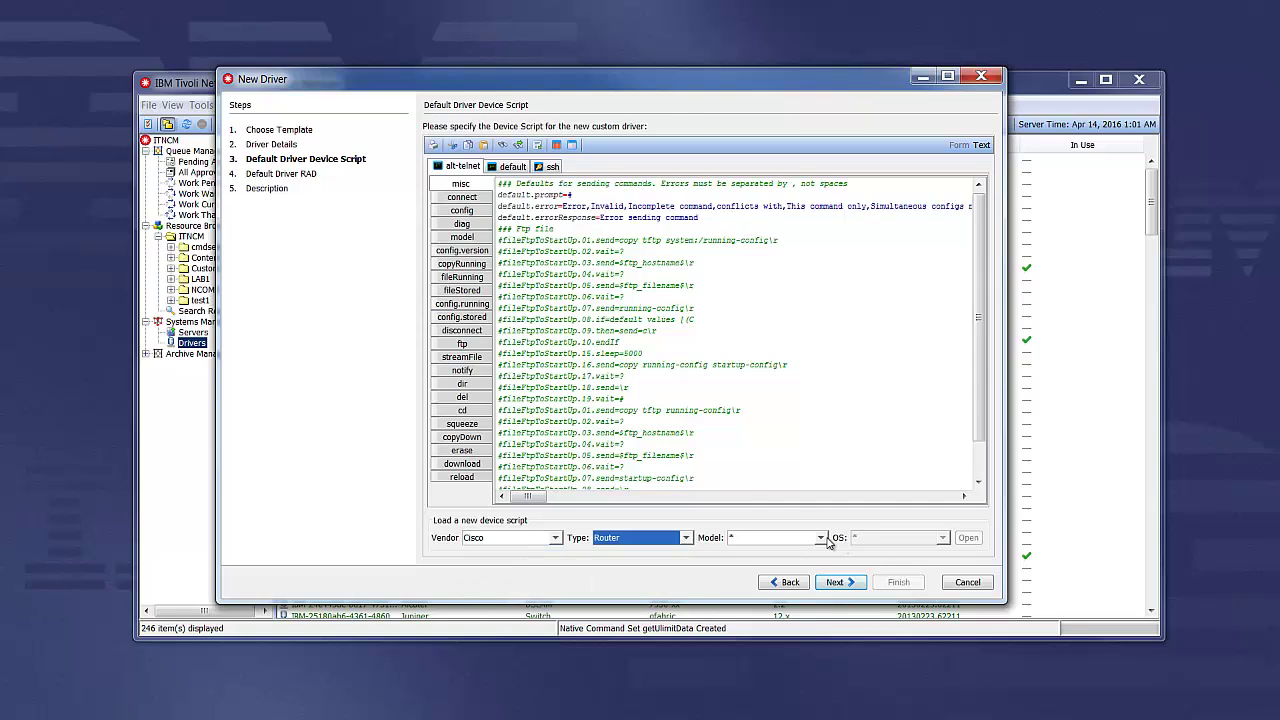
# Load the device script for model 72xx and OS C7200-IK9S-M-12.3-12a
pyautogui.click(820, 538)
pyautogui.moveTo(822, 578); pyautogui.dragTo(828, 606)
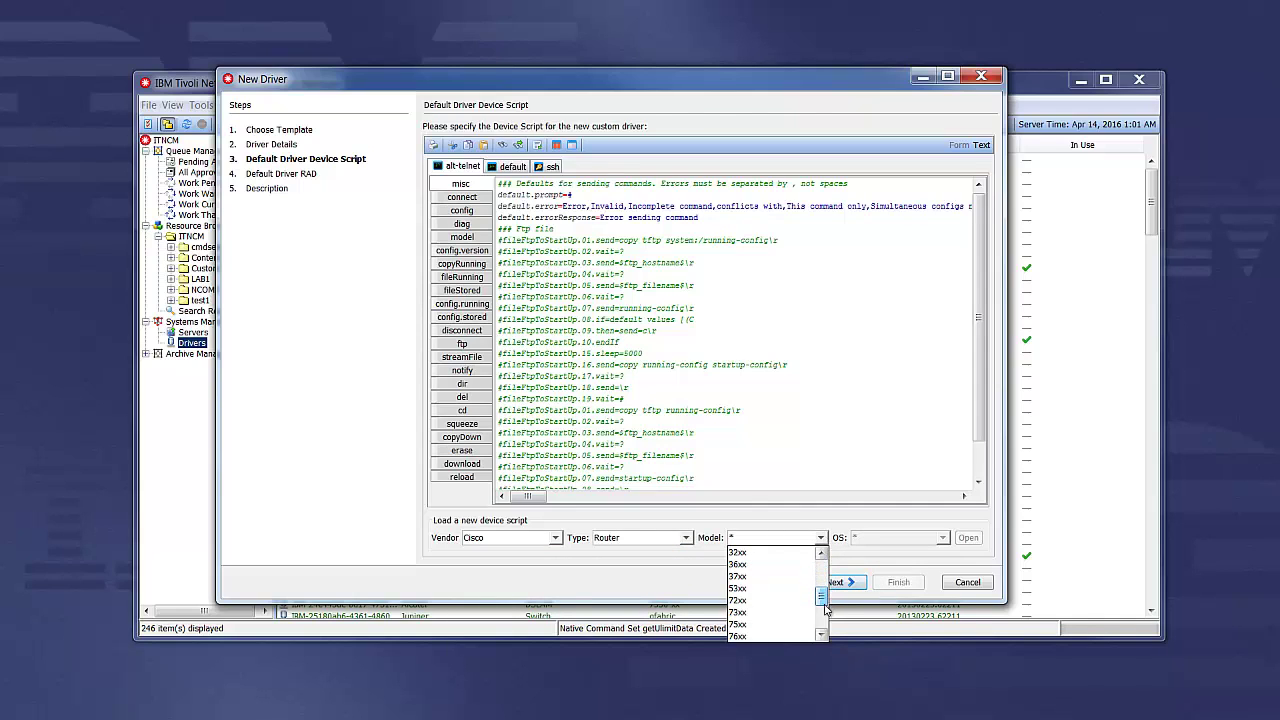
pyautogui.click(760, 600)
pyautogui.click(945, 542)
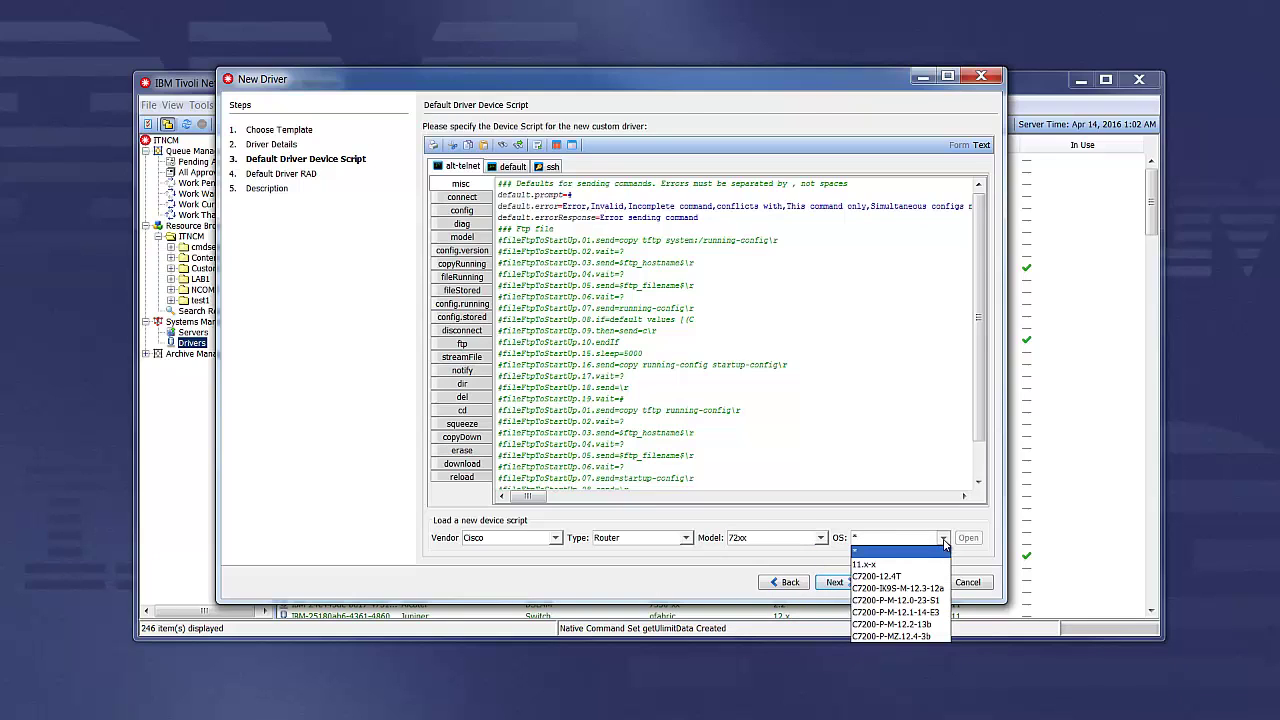
pyautogui.click(922, 588)
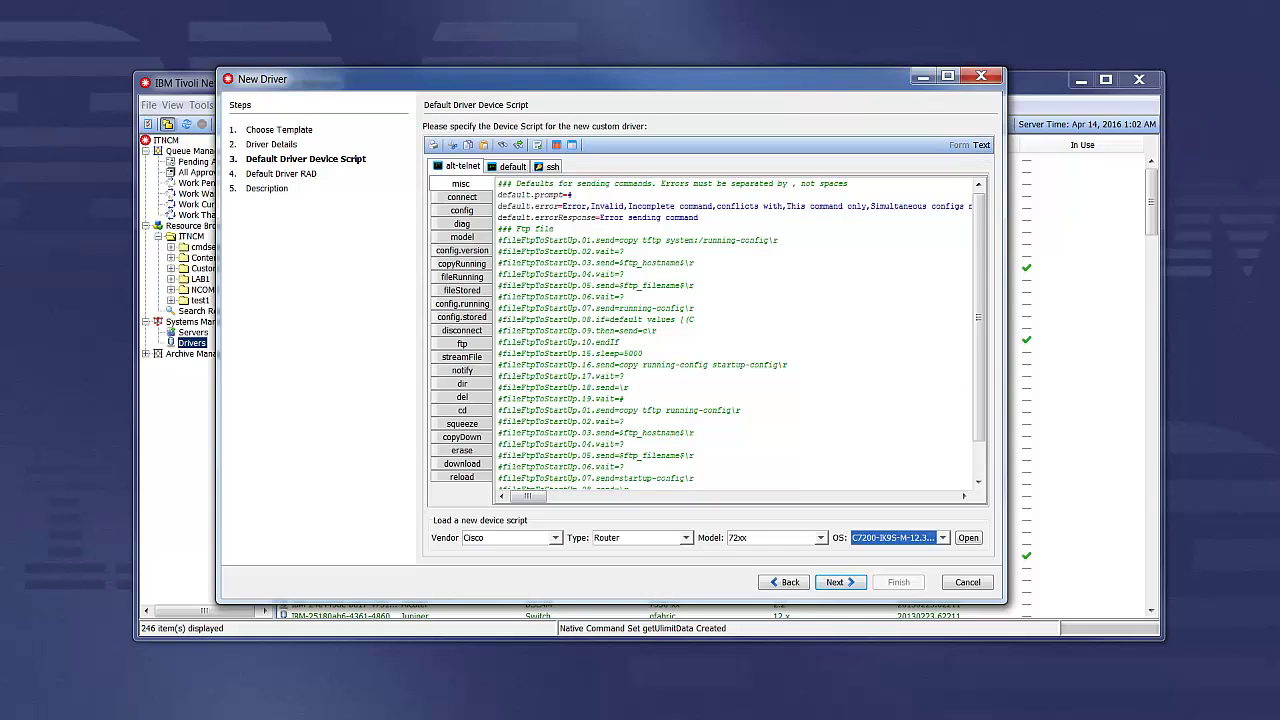
pyautogui.click(975, 540)
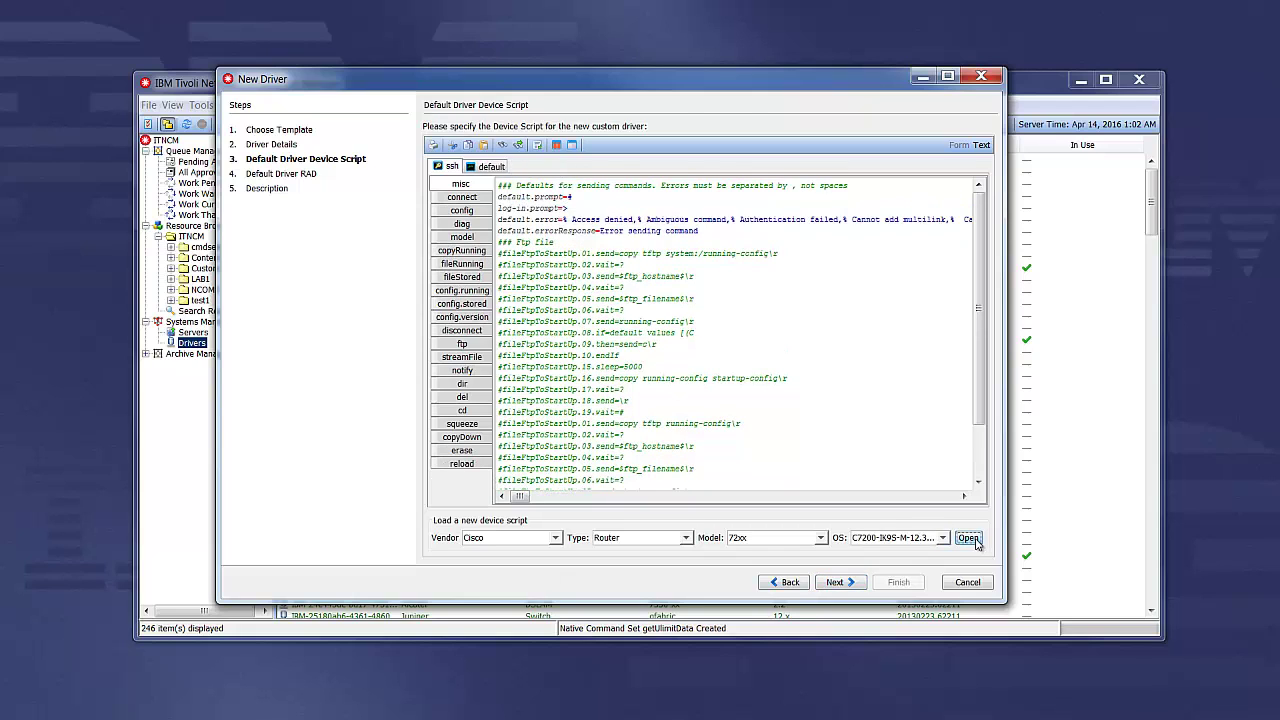
# View the loaded SSH device script as plain text and return to the form view
pyautogui.click(452, 167)
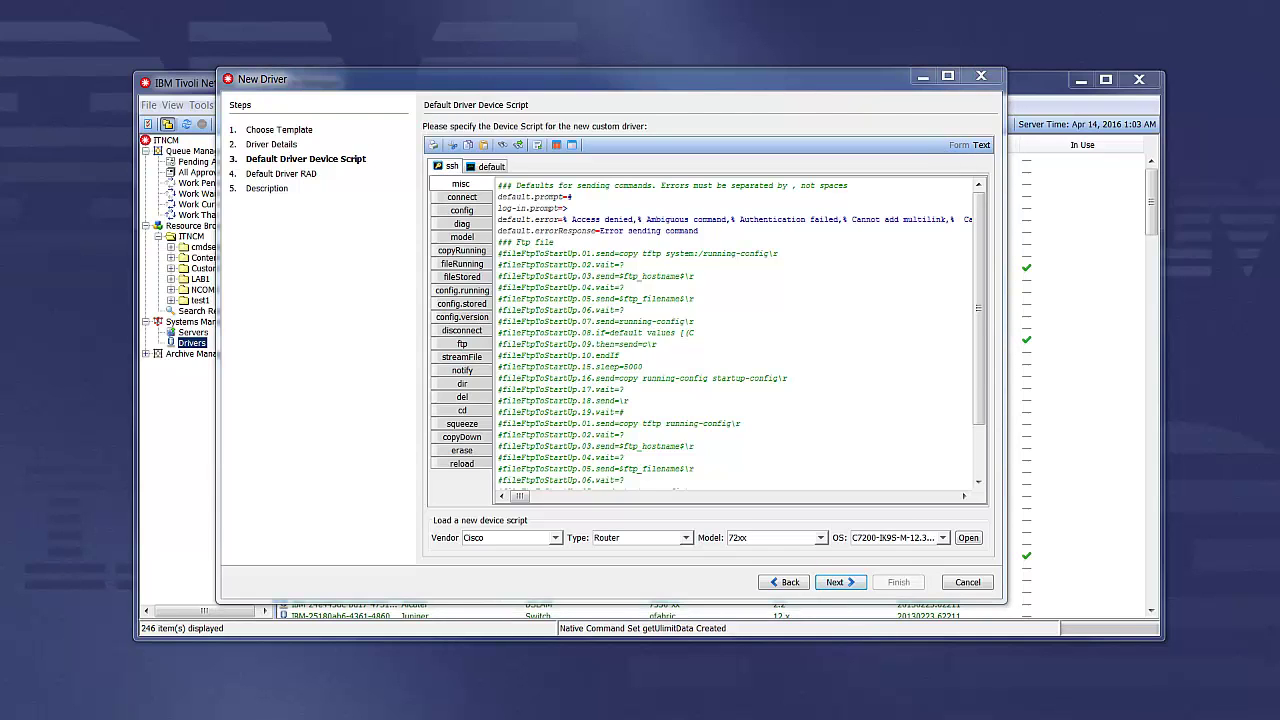
pyautogui.click(981, 145)
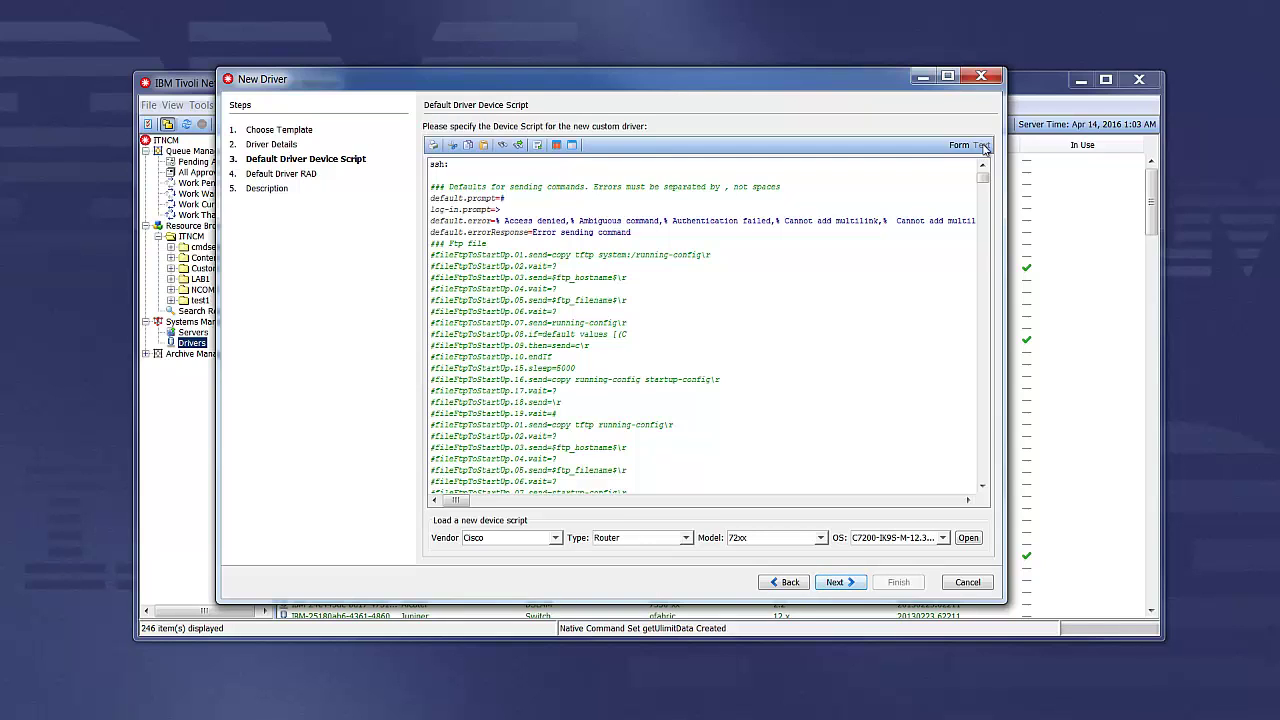
pyautogui.click(960, 146)
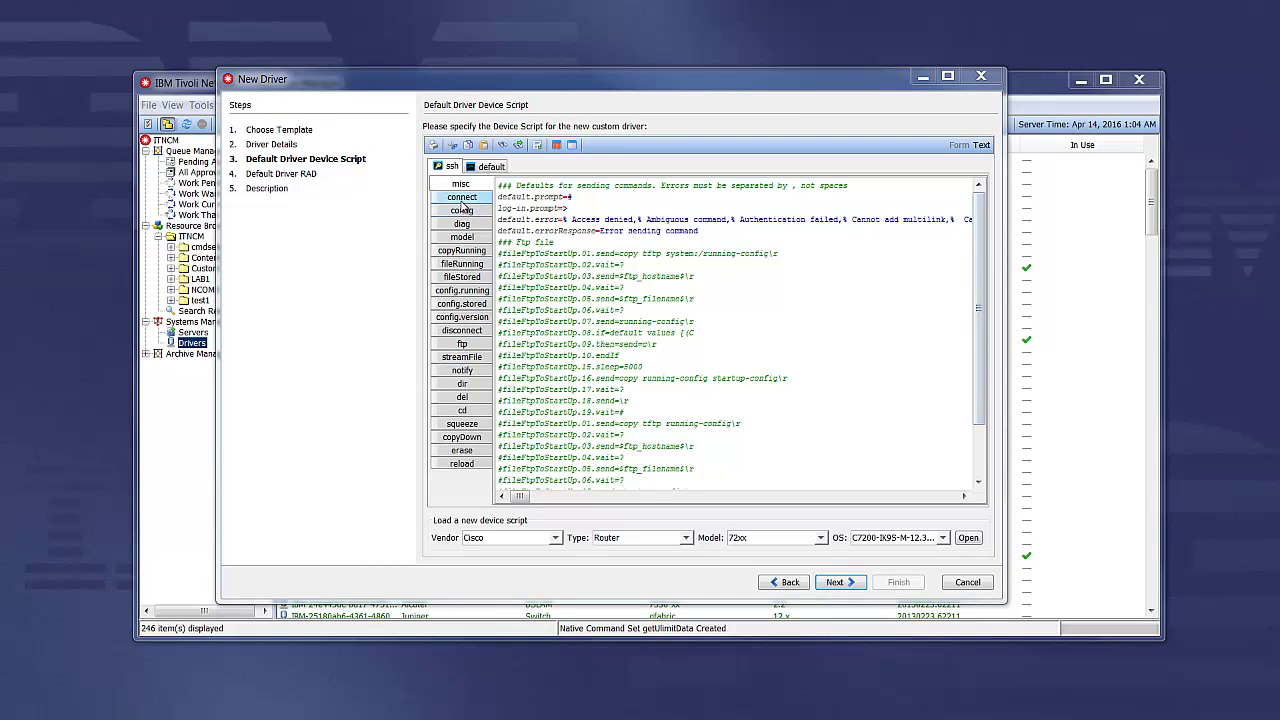
# Remove the enable-password if/elseIf block, through its endIf, from the SSH connect script
pyautogui.click(462, 198)
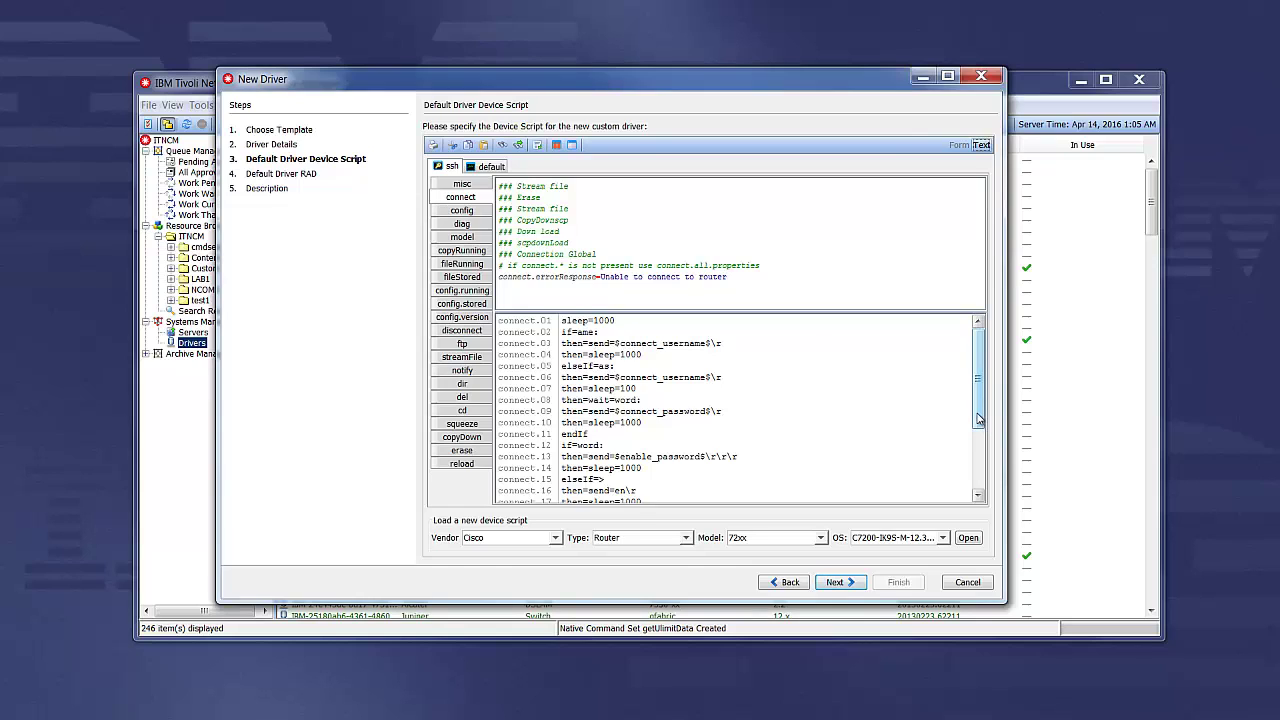
pyautogui.moveTo(979, 420); pyautogui.dragTo(979, 447)
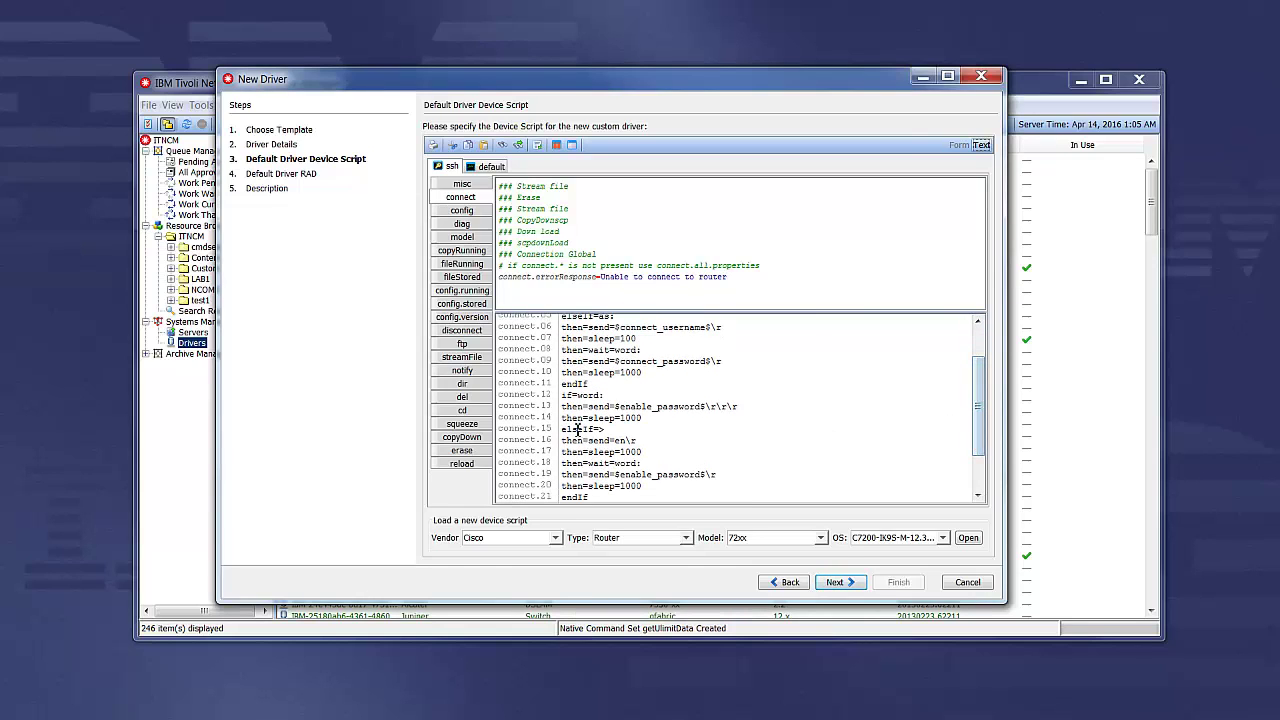
pyautogui.moveTo(561, 396); pyautogui.dragTo(614, 496)
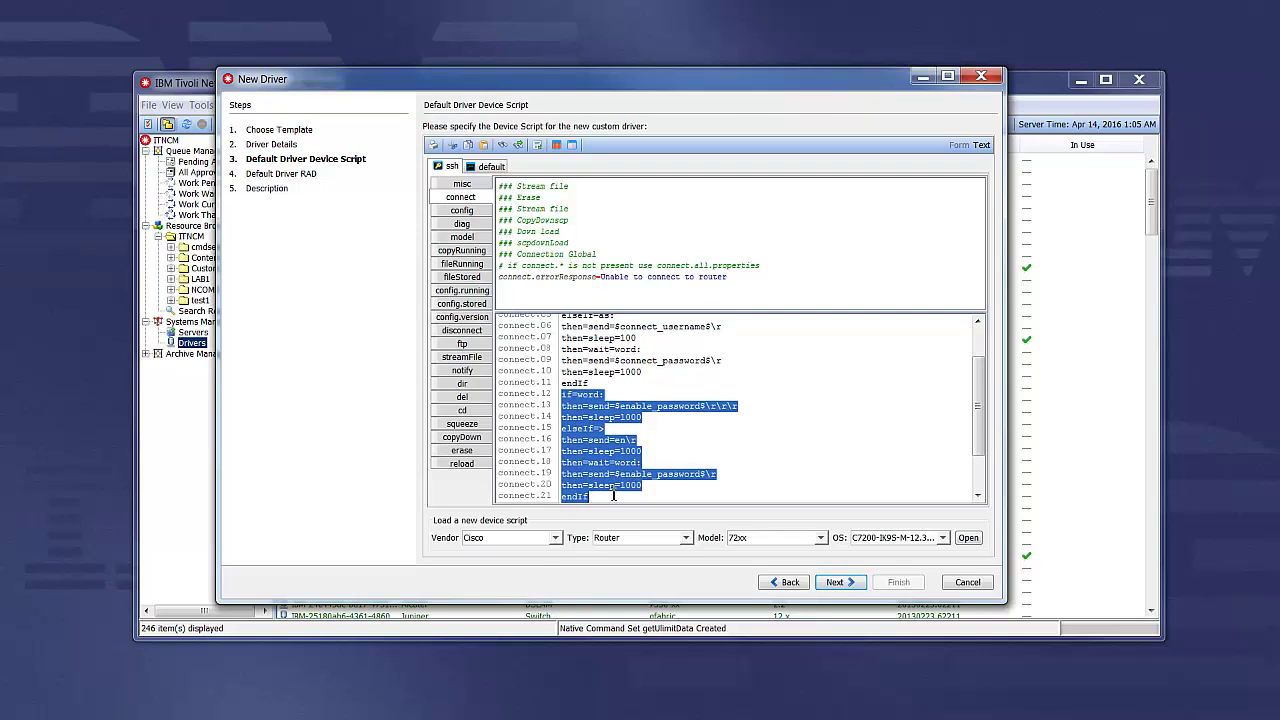
pyautogui.write('wait=# send=term len 0\\r wait=# send=term width 100\\r wait=#')
pyautogui.press('BackSpace')
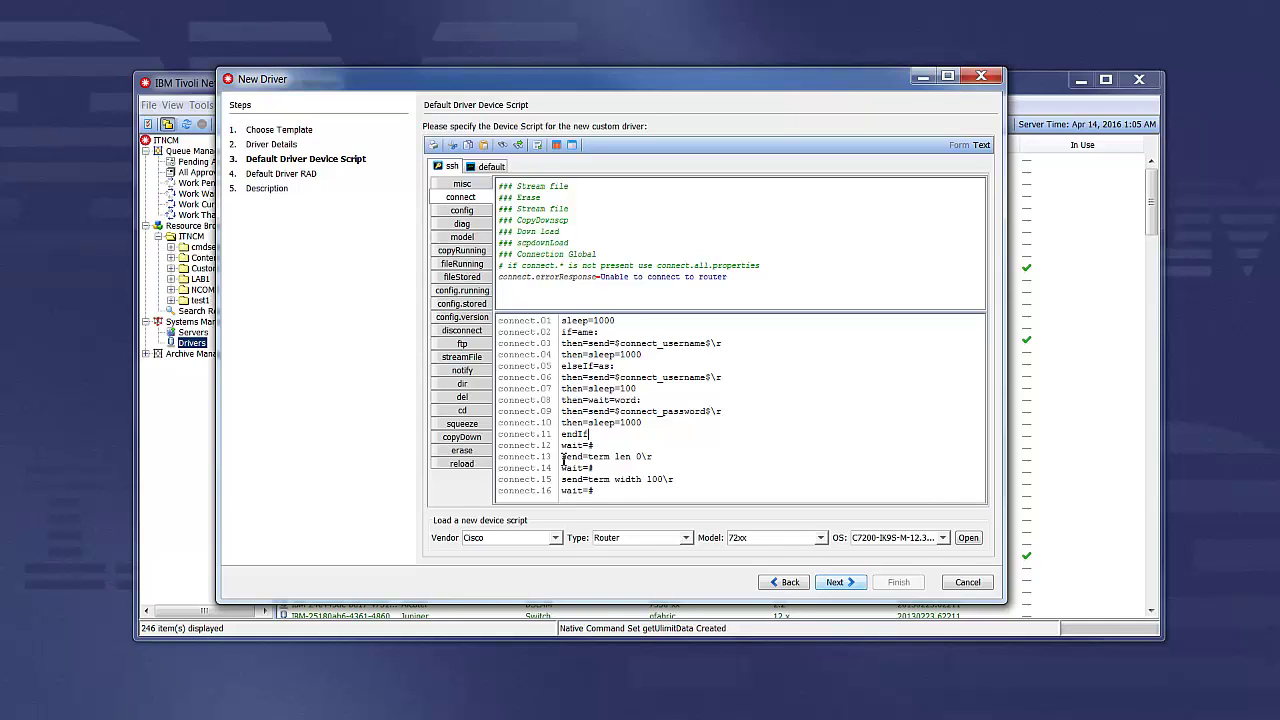
# Delete the term len and term width commands with their waits from the connect script, and make the remaining wait expect $
pyautogui.moveTo(562, 458); pyautogui.dragTo(610, 496)
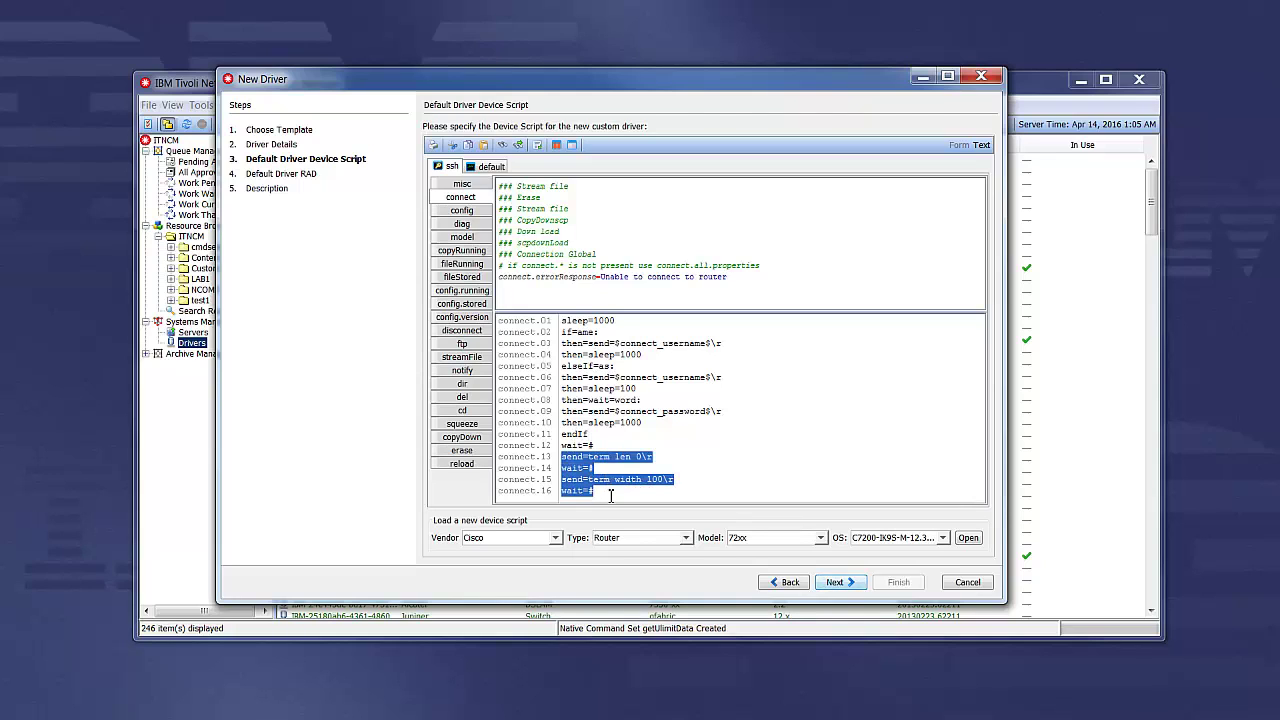
pyautogui.press('BackSpace')
pyautogui.press('BackSpace')
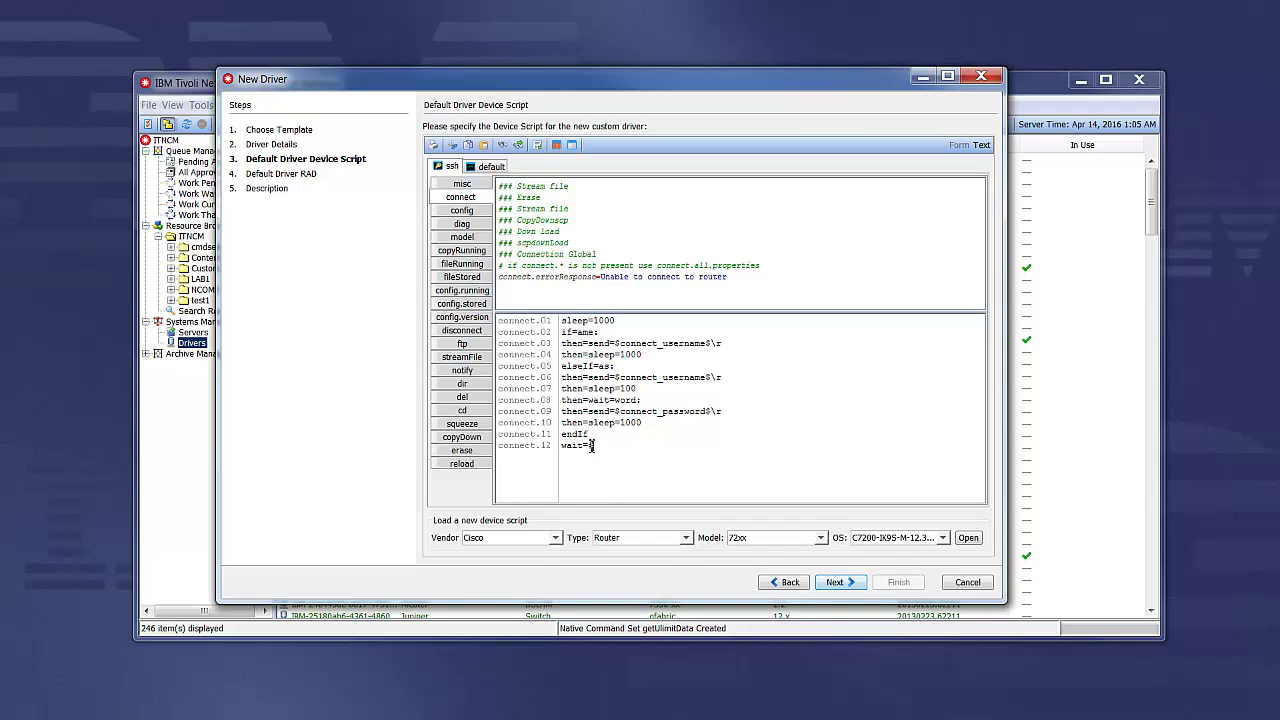
pyautogui.doubleClick(594, 446)
pyautogui.write('$')
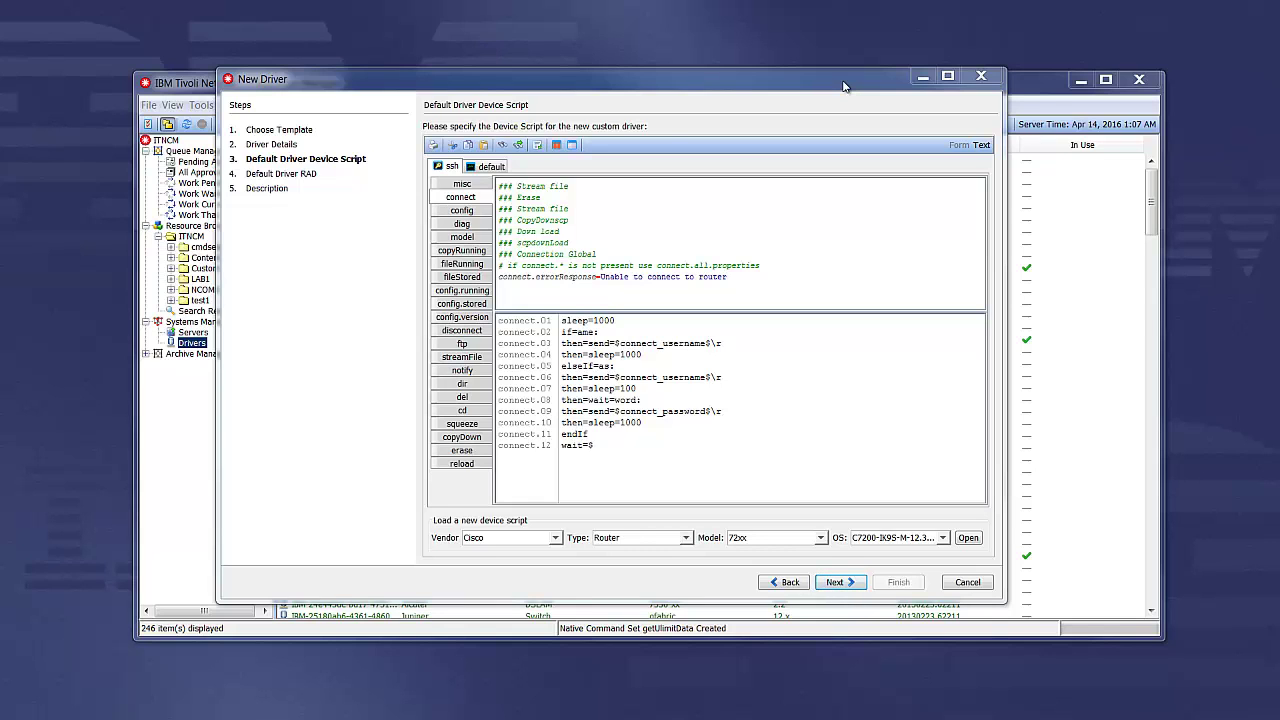
# Move the wizard clear of the terminal and replace the SSH model section's show version command with cat /etc/redhat-release
pyautogui.moveTo(843, 87); pyautogui.dragTo(725, 80)
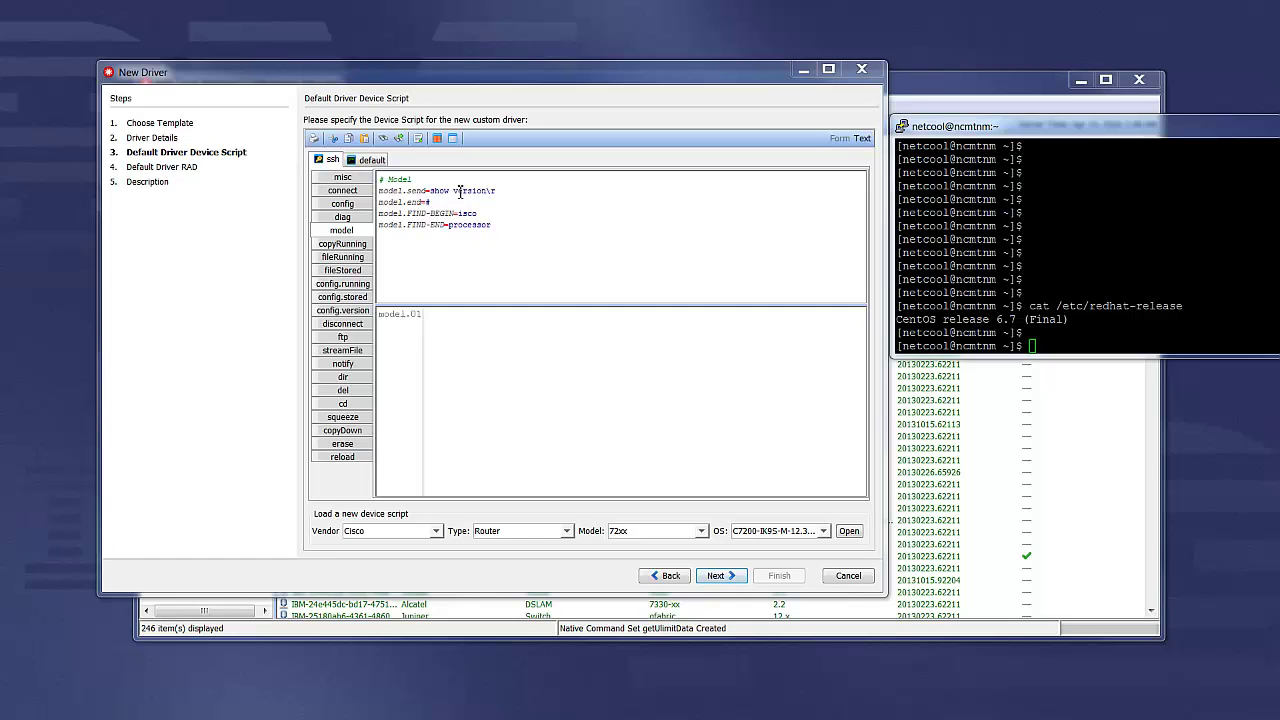
pyautogui.moveTo(425, 190); pyautogui.dragTo(498, 190)
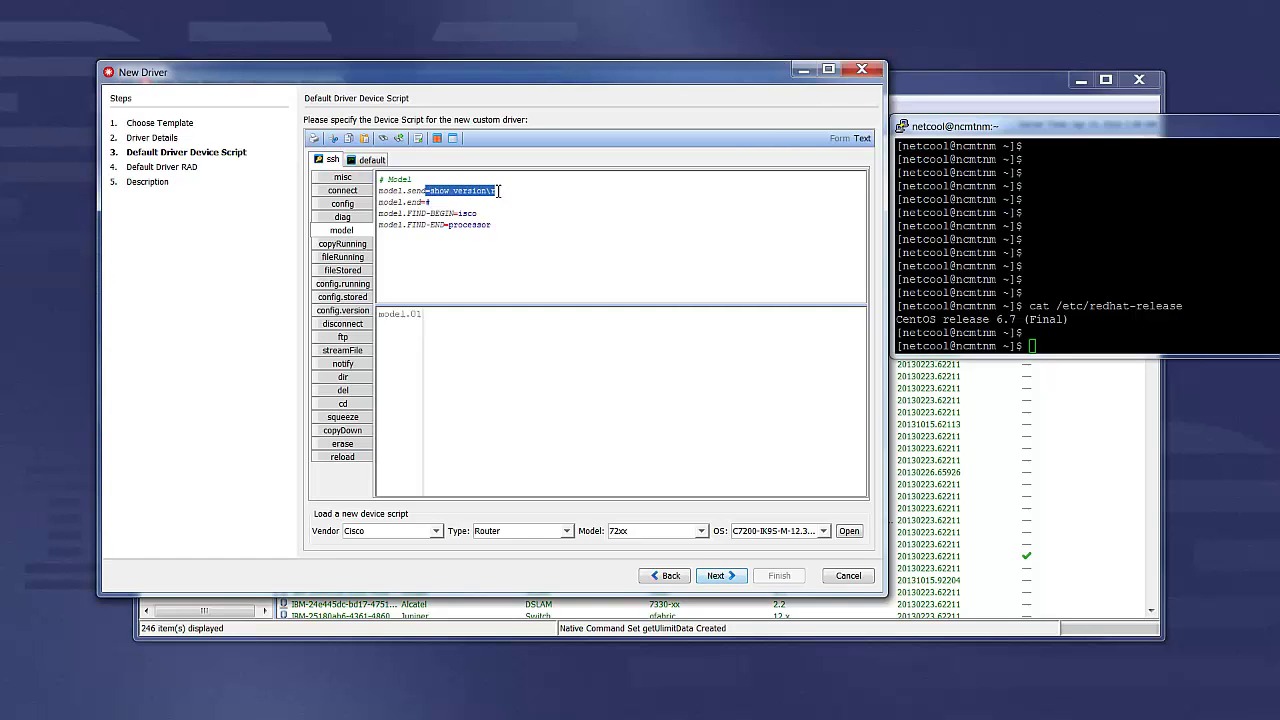
pyautogui.write('cat /etc/redhat-release')
pyautogui.moveTo(425, 202); pyautogui.dragTo(436, 202)
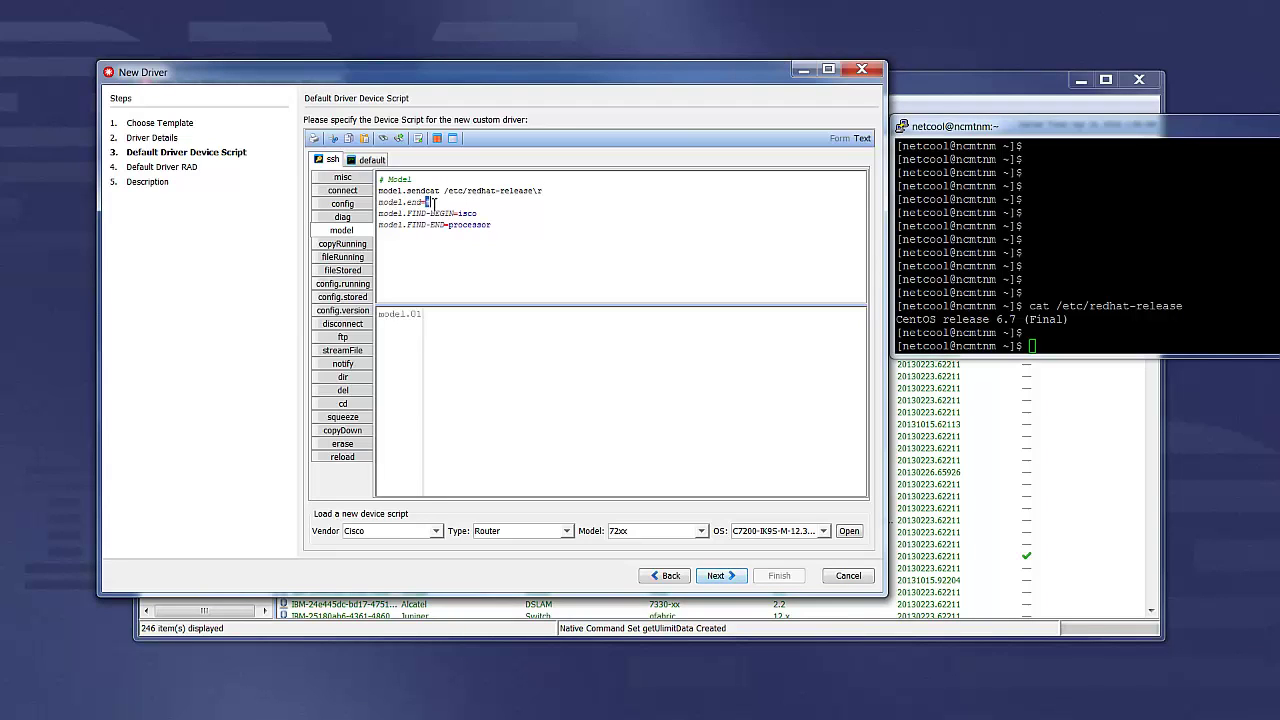
# Set the model's FIND-BEGIN to redhat-release\r\n and FIND-END to " release", checking both delimiters against the terminal output
pyautogui.moveTo(430, 213); pyautogui.dragTo(473, 228)
pyautogui.write('redhat-release\\r\\n')
pyautogui.click(450, 228)
pyautogui.moveTo(448, 228); pyautogui.dragTo(496, 228)
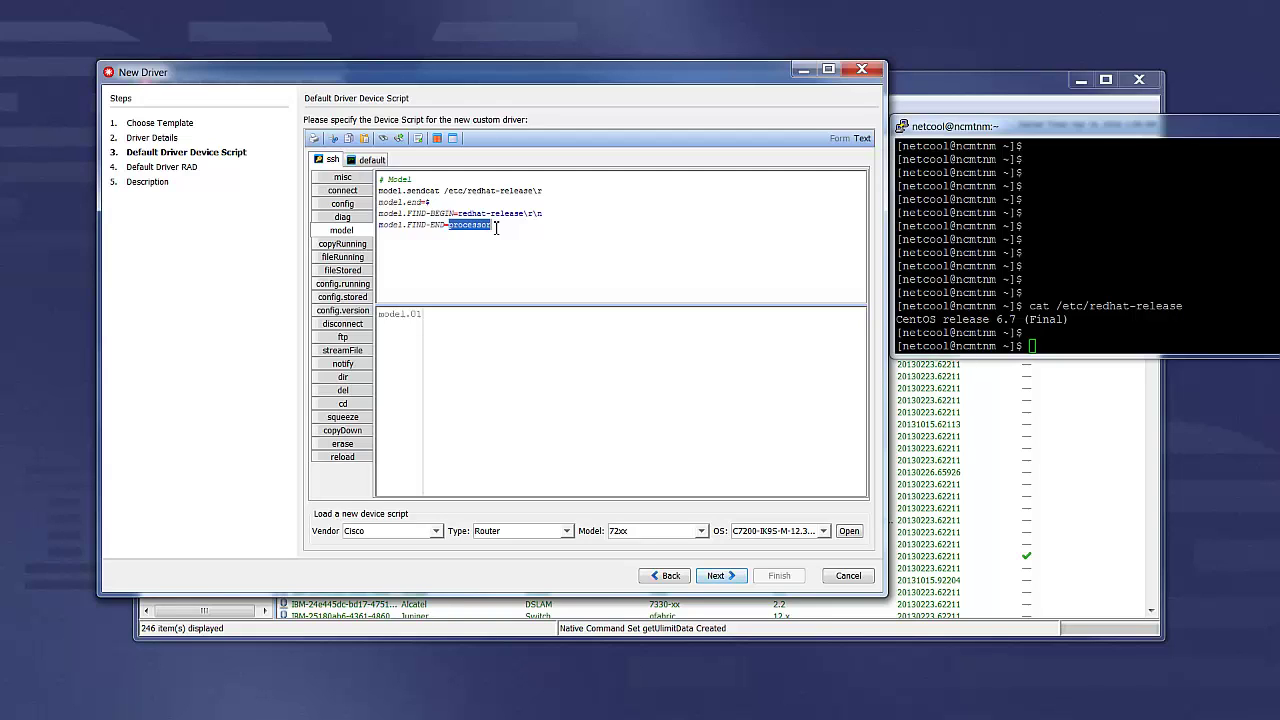
pyautogui.write('release')
pyautogui.moveTo(1090, 305); pyautogui.dragTo(1183, 306)
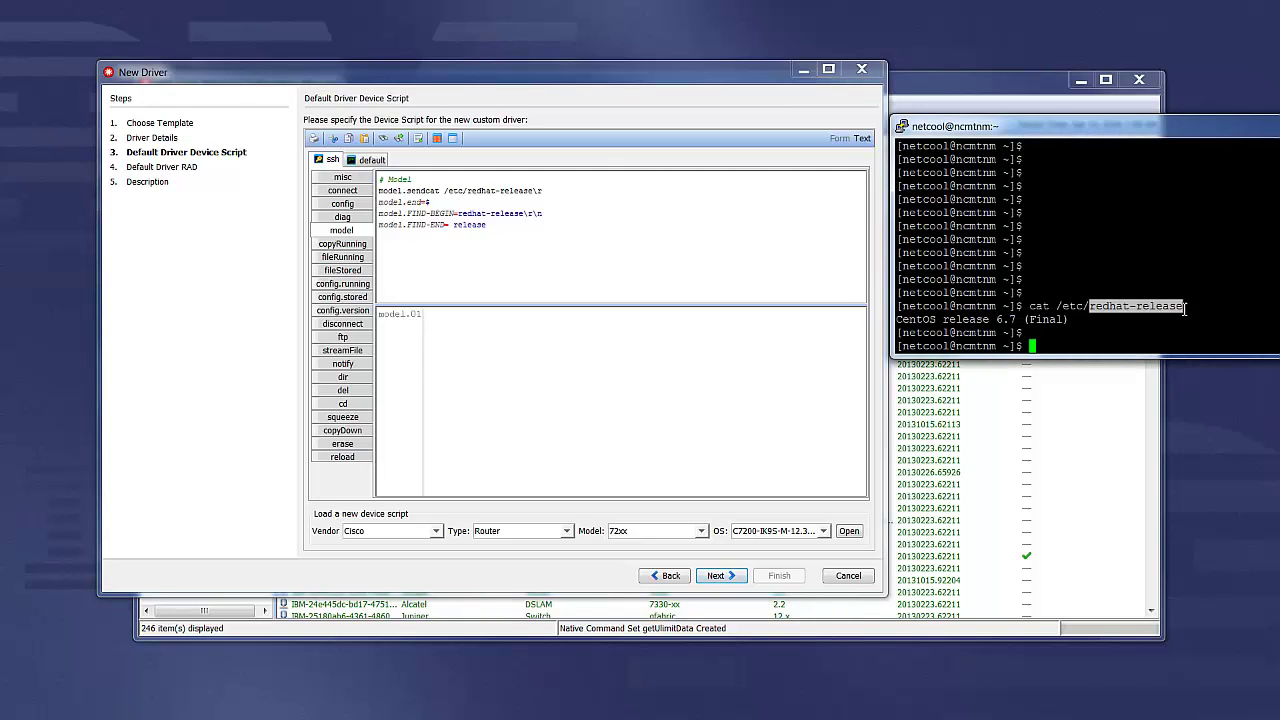
pyautogui.click(938, 320)
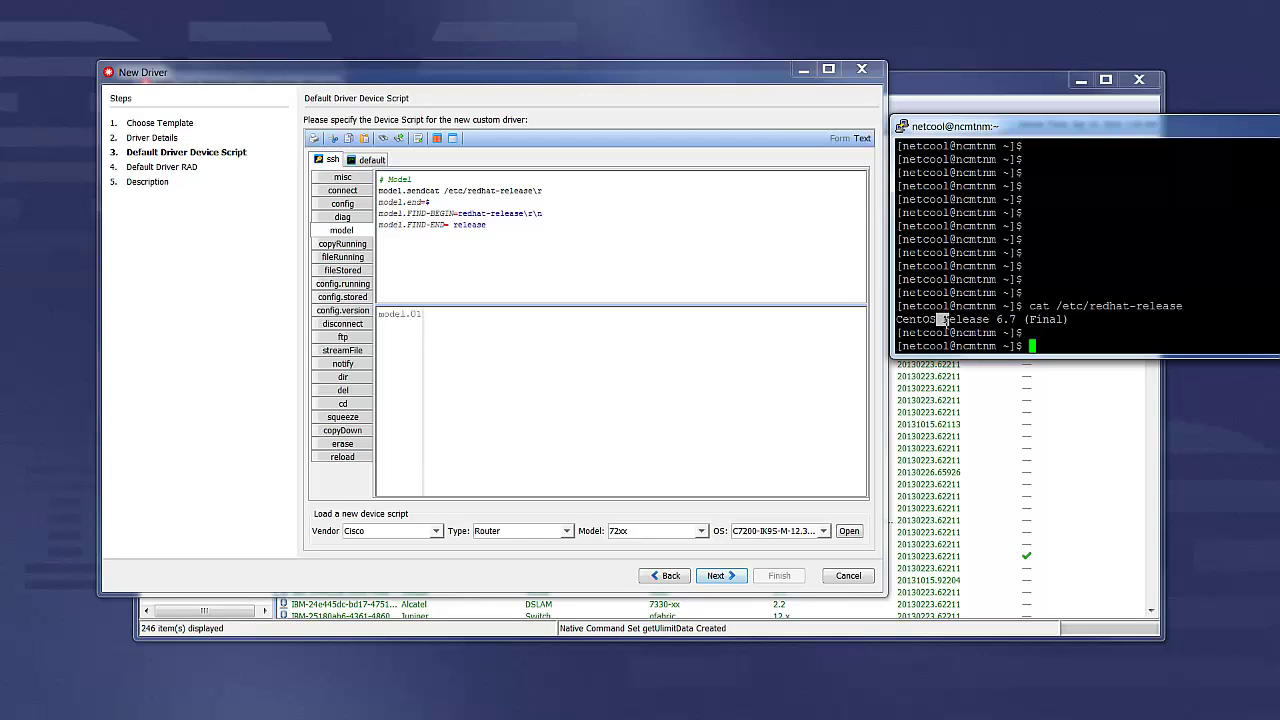
pyautogui.click(488, 224)
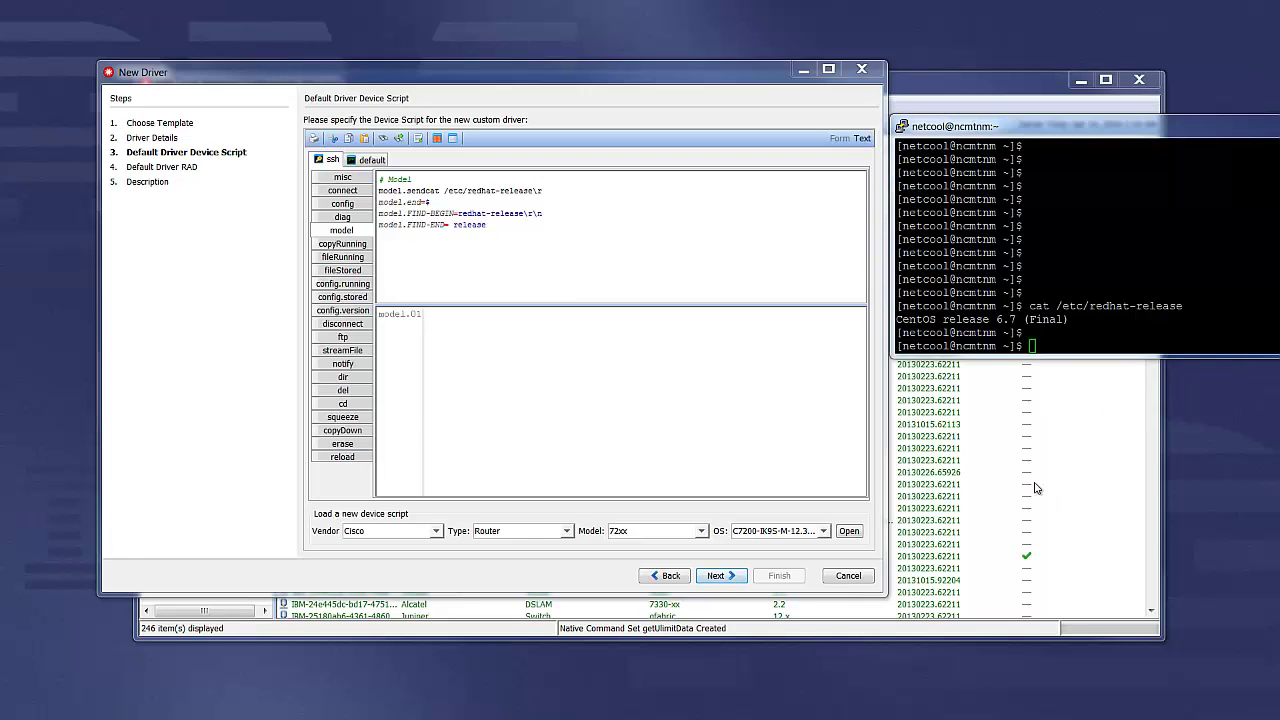
# Delete the FEATURE-FIND-BEGIN and FEATURE-FIND-END lines from the SSH config.version section
pyautogui.click(358, 312)
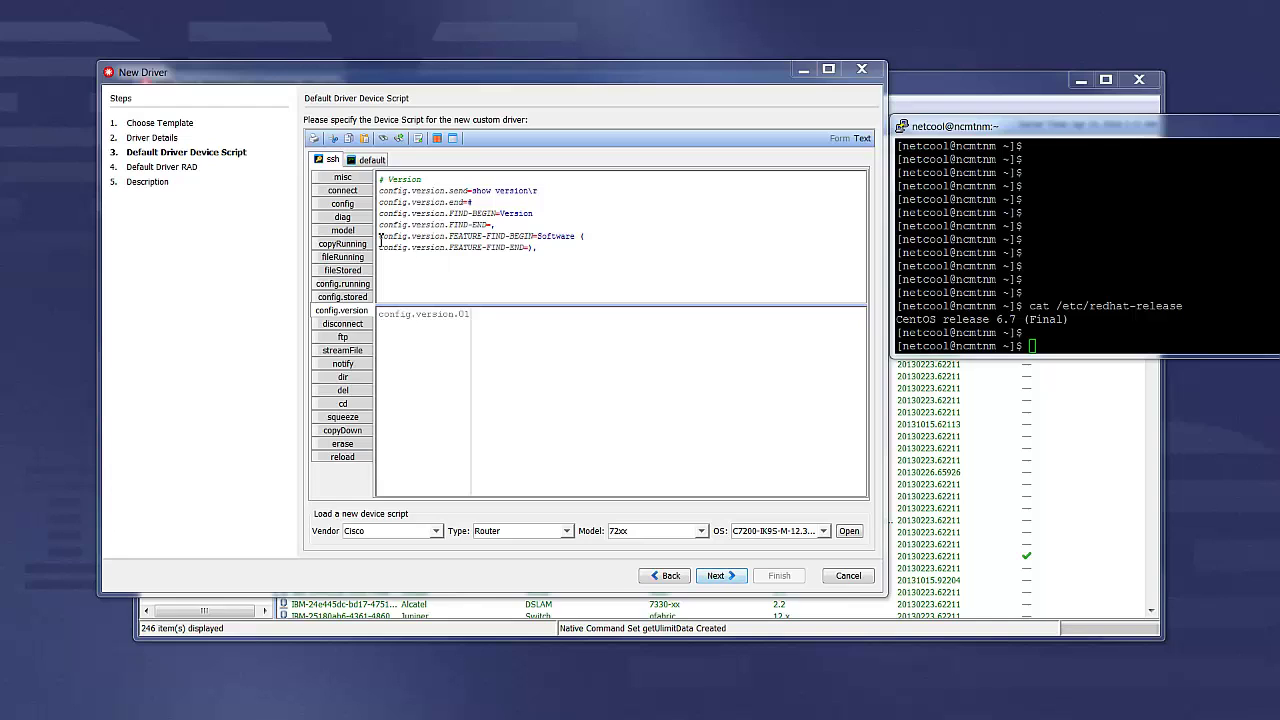
pyautogui.moveTo(380, 236); pyautogui.dragTo(510, 259)
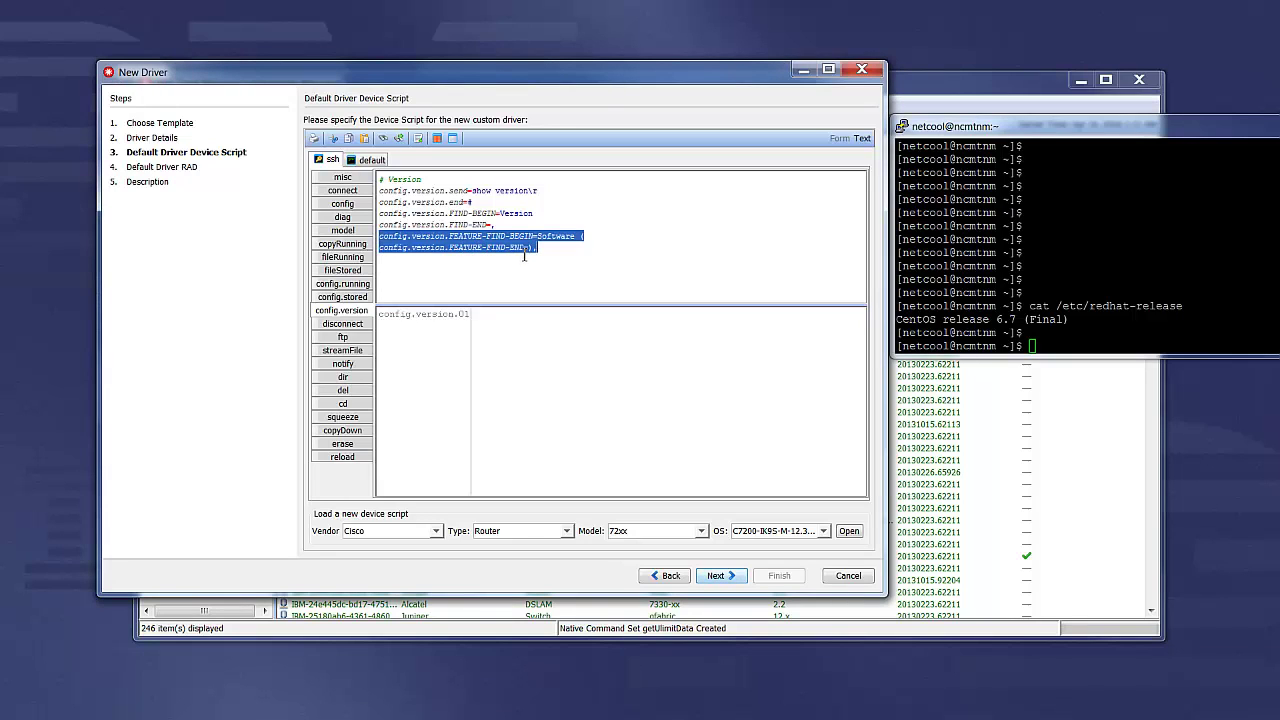
pyautogui.press('BackSpace')
pyautogui.press('BackSpace')
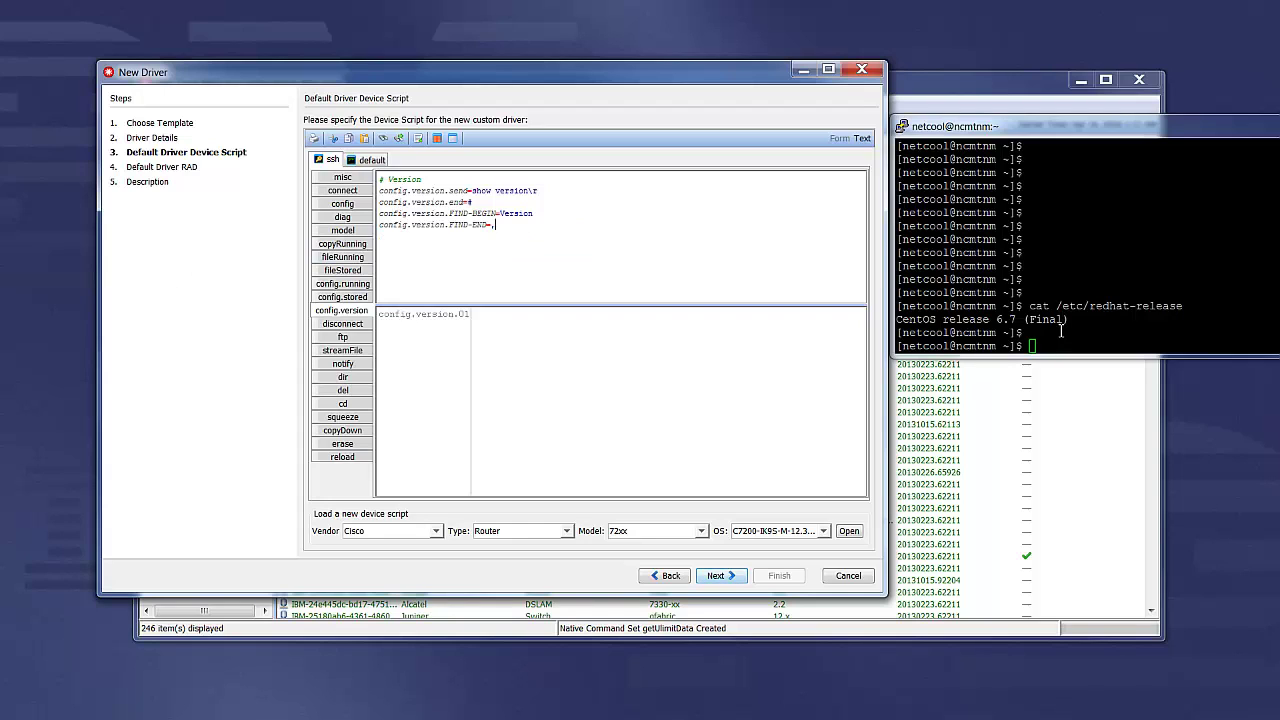
# Make config.version send cat /etc/redhat-release\r with end $, FIND-BEGIN "CentOS release " and FIND-END " (", checking both delimiters against the terminal output
pyautogui.moveTo(380, 190); pyautogui.dragTo(512, 226)
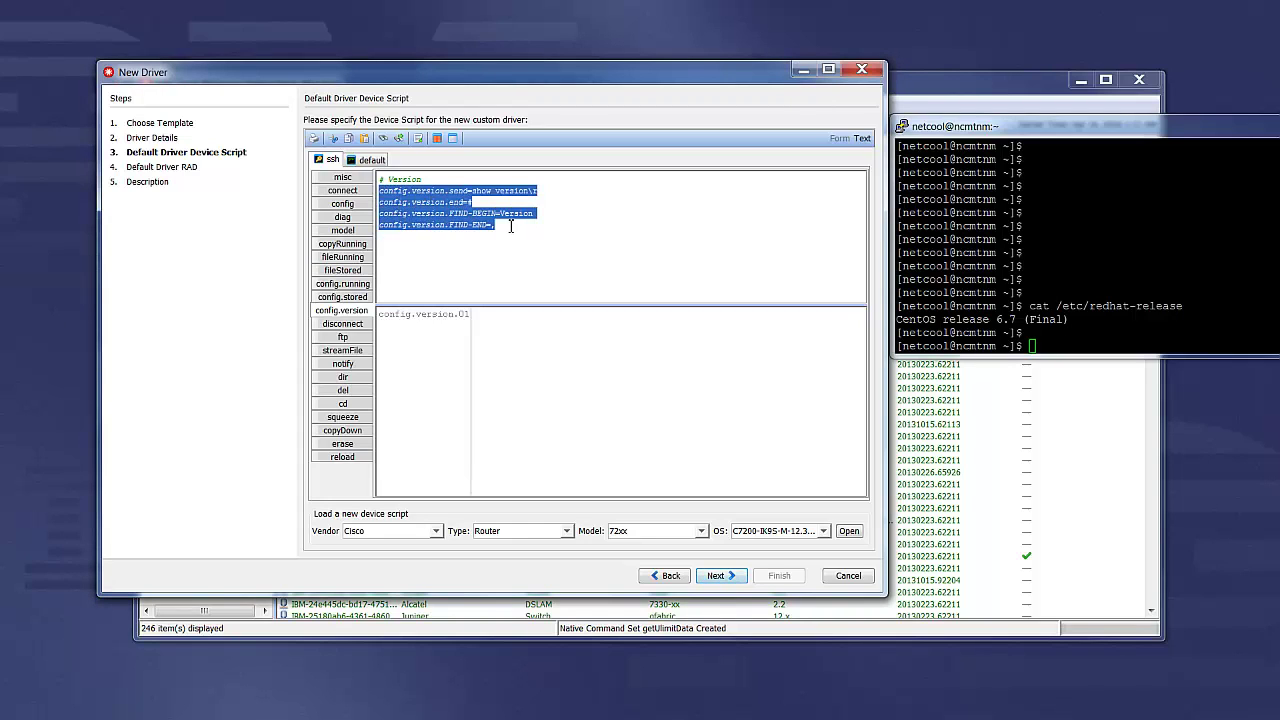
pyautogui.write('config.version.send=cat /etc/redhat-release\\r config.version.end=# config.version.FIND-BEGIN=CentOS release config.version.FIND-END= (')
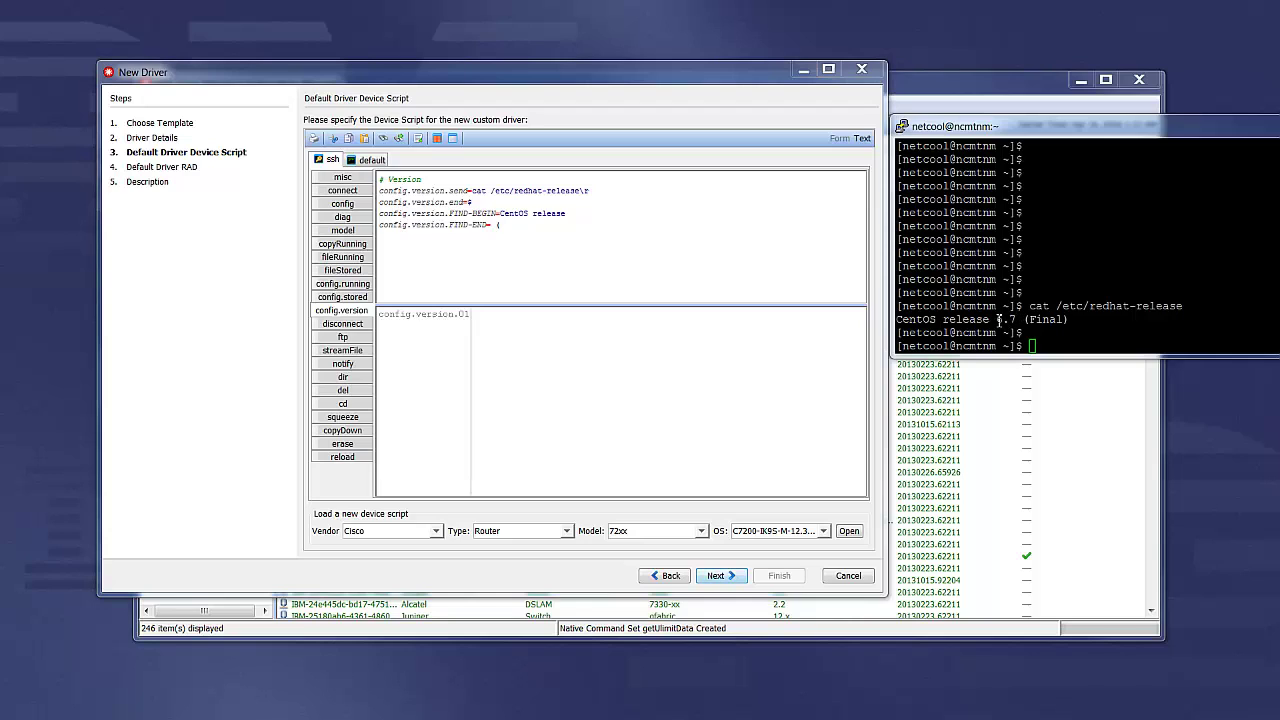
pyautogui.moveTo(998, 319); pyautogui.dragTo(1018, 319)
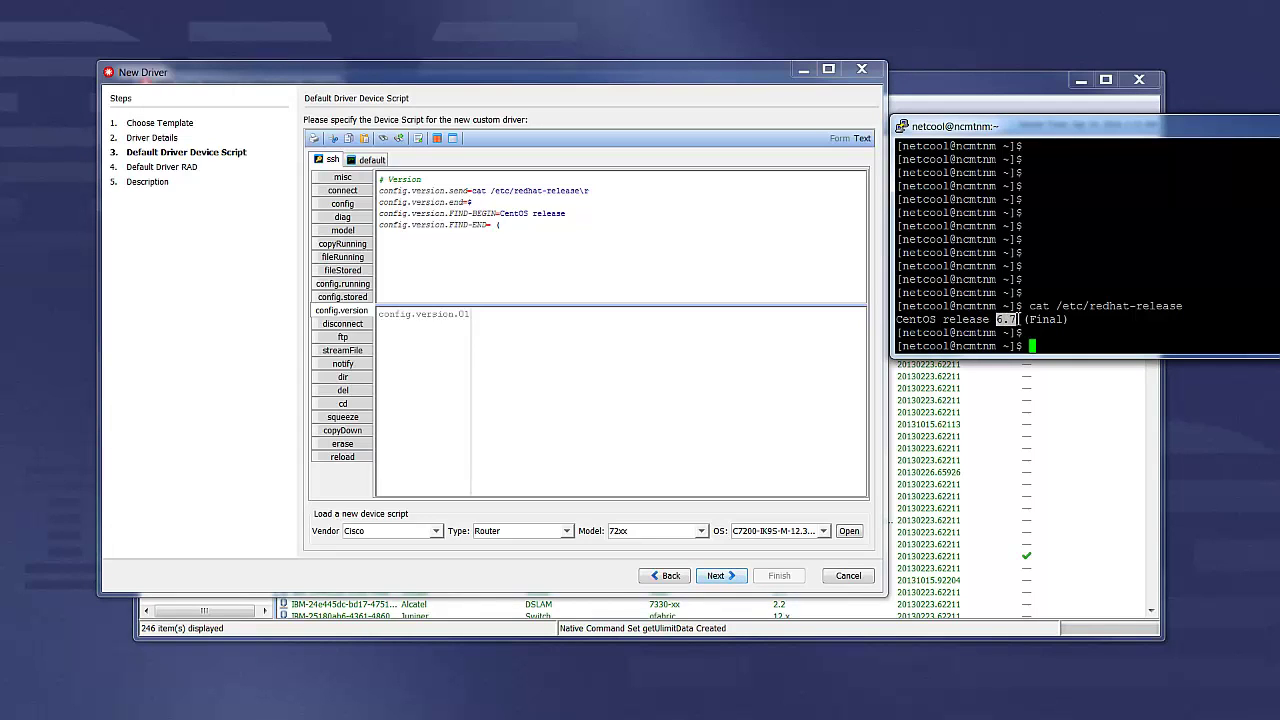
pyautogui.click(508, 217)
pyautogui.moveTo(497, 213); pyautogui.dragTo(577, 214)
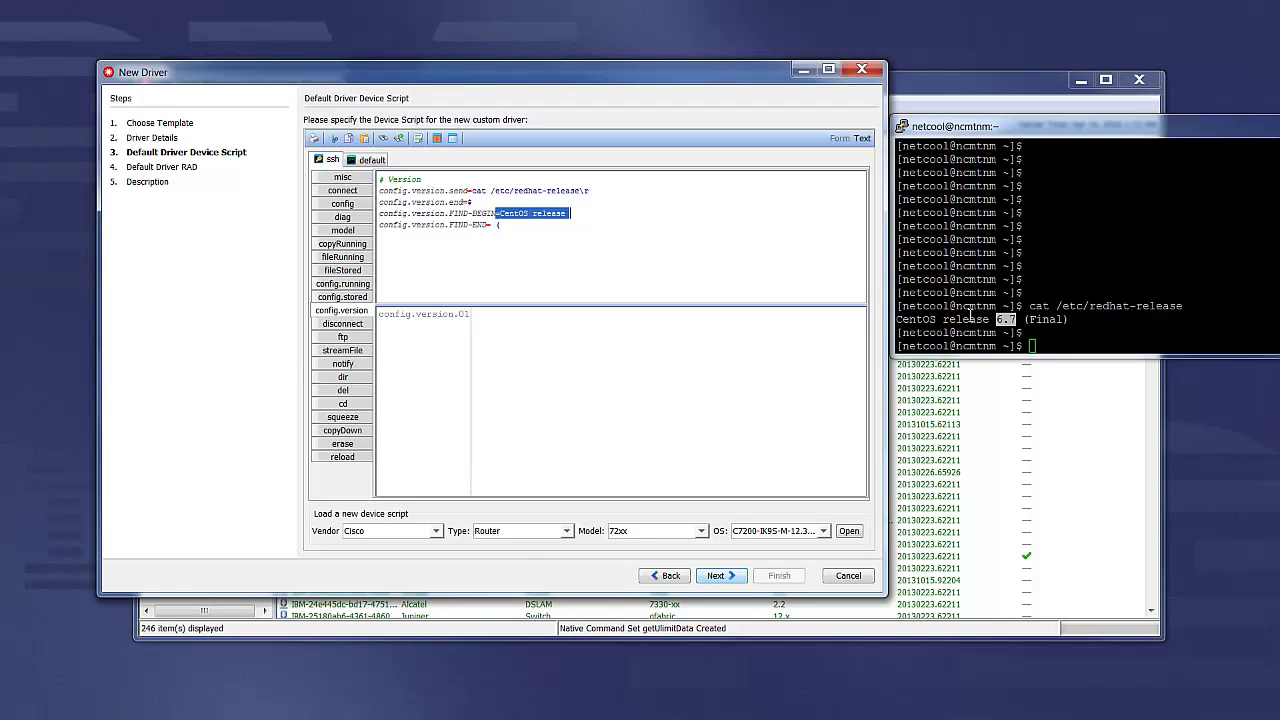
pyautogui.click(997, 319)
pyautogui.moveTo(997, 319); pyautogui.dragTo(898, 316)
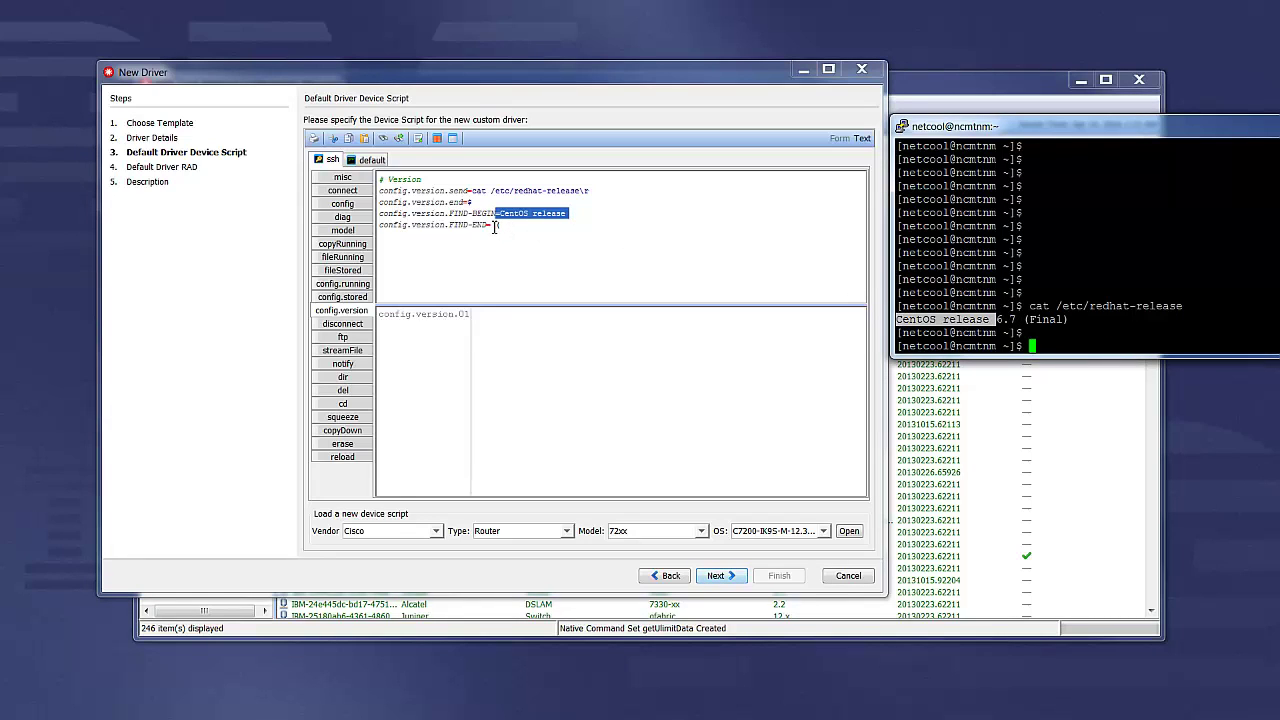
pyautogui.moveTo(494, 226); pyautogui.dragTo(505, 228)
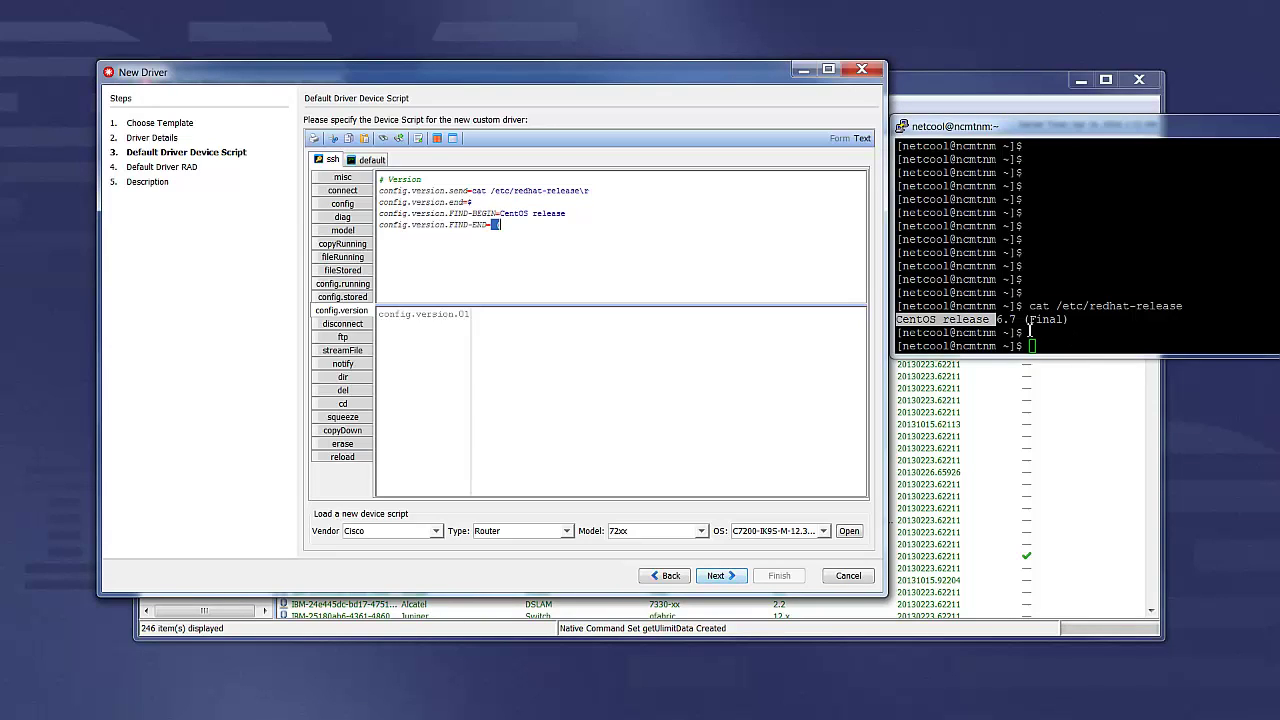
pyautogui.moveTo(1021, 320); pyautogui.dragTo(1024, 320)
pyautogui.click(503, 226)
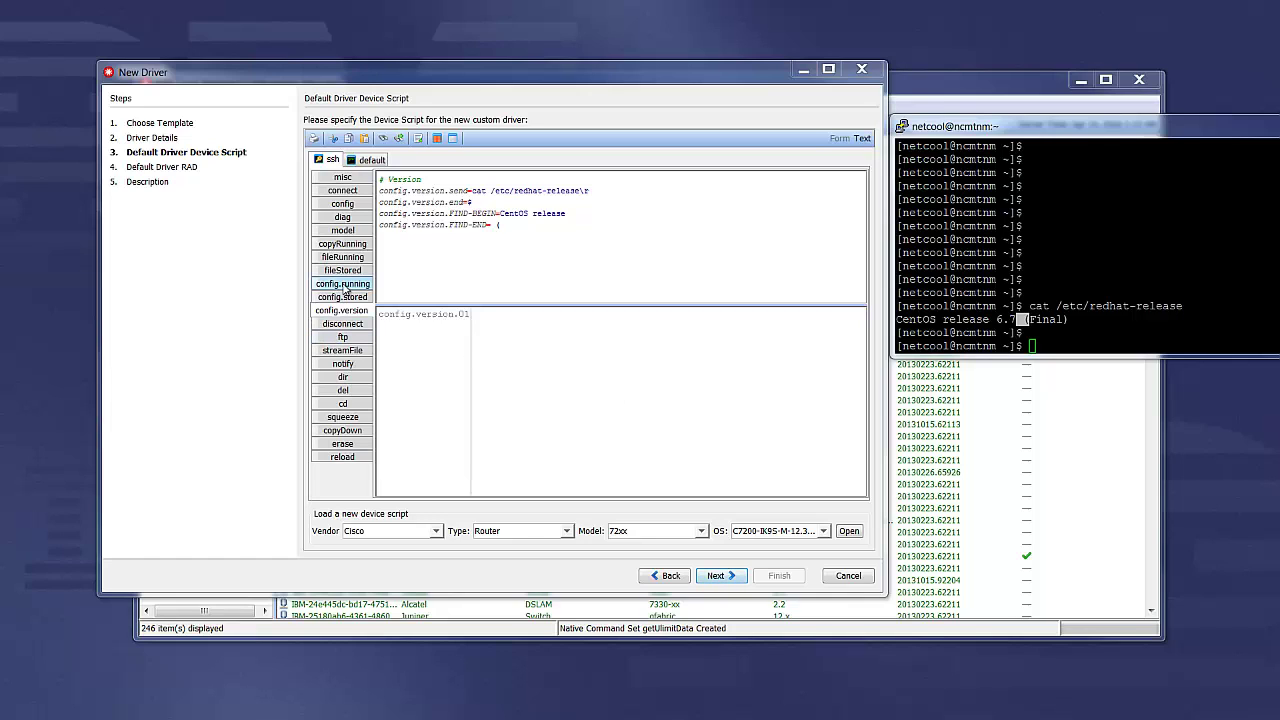
# Add a config.running script that sends echo "config-start"\r, cat /etc/hosts\r and netstat -nr\r, with wait=$ between the commands
pyautogui.click(343, 284)
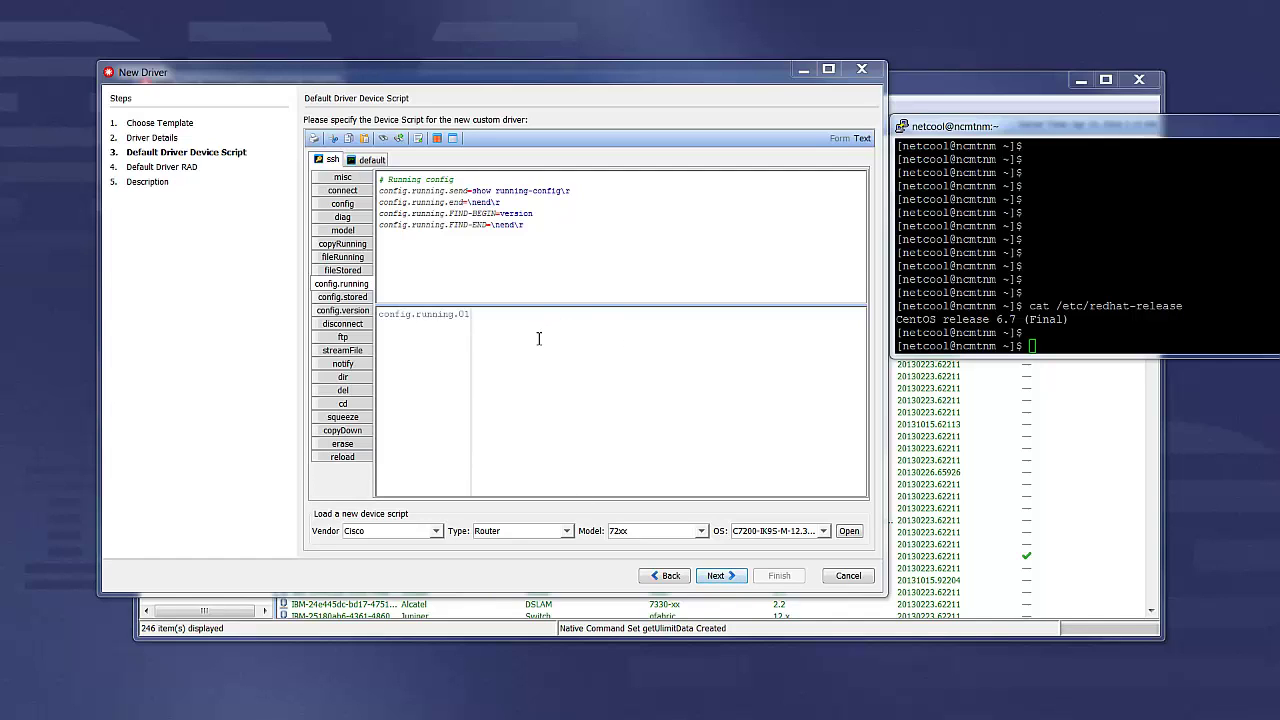
pyautogui.click(497, 323)
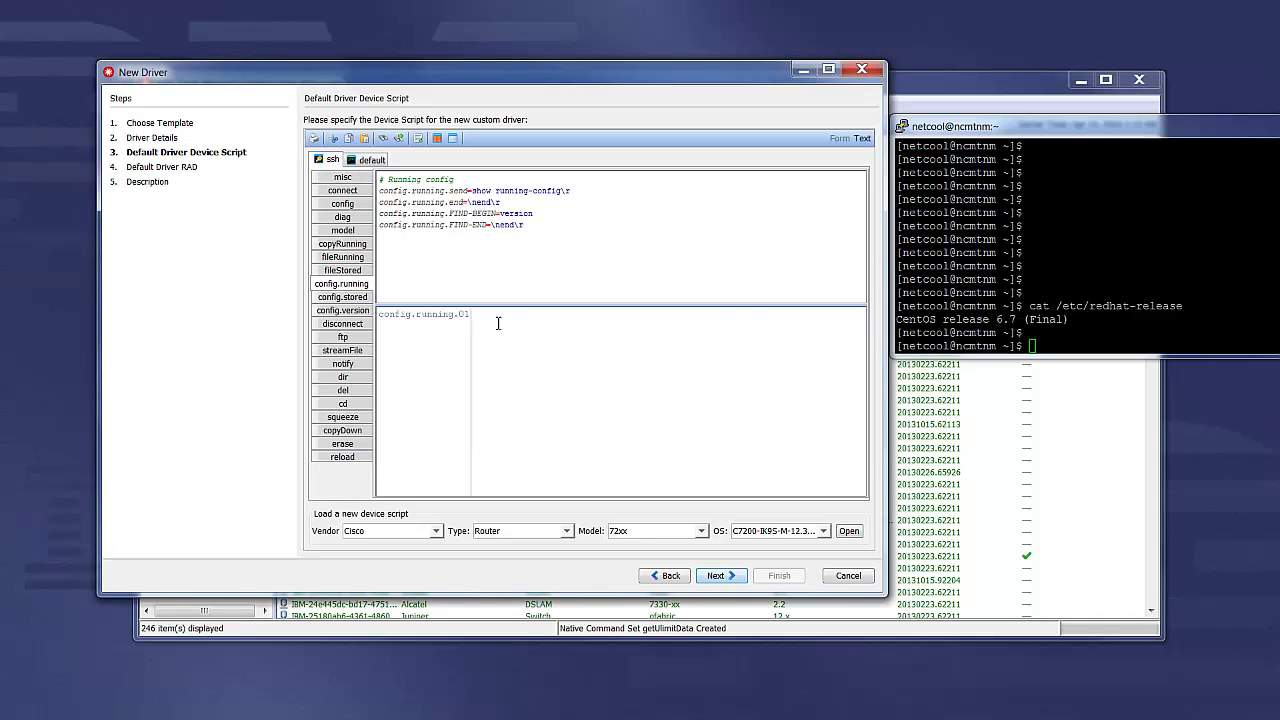
pyautogui.write('send=echo "config-start"\\r wait=$ send=cat /etc/hosts\\r wait=$ send=netstat -nr\\r')
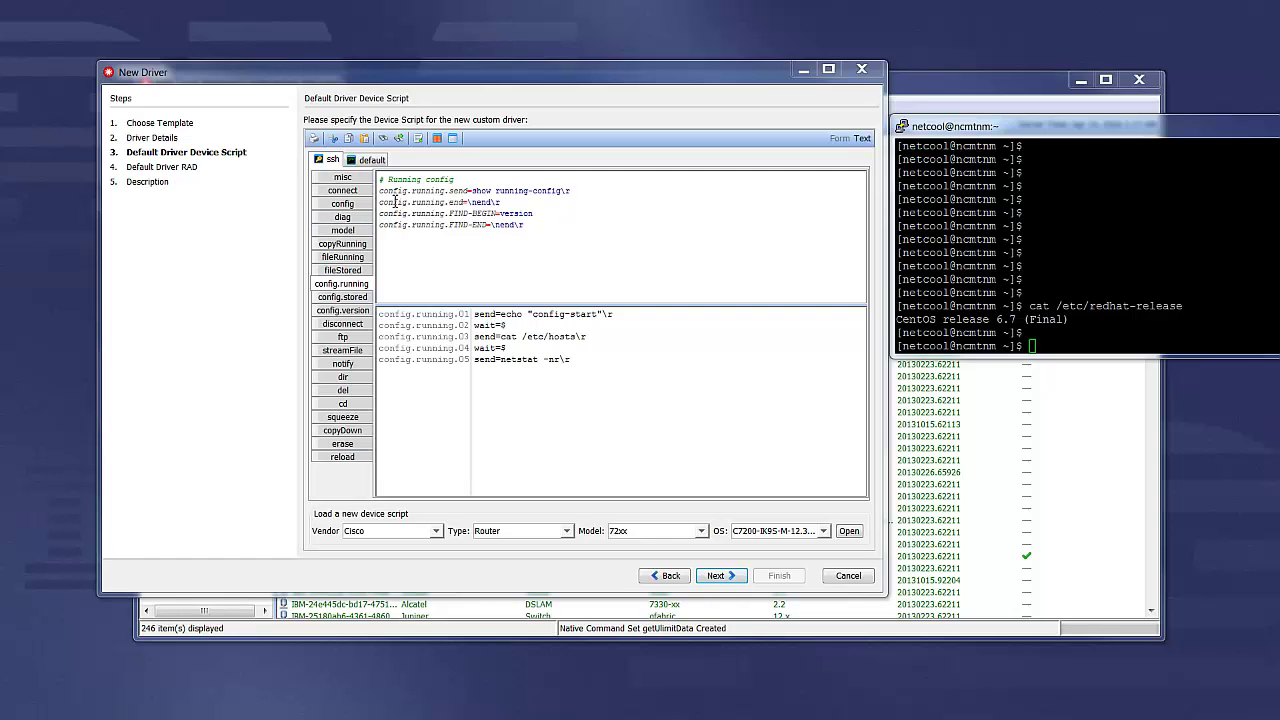
# Remove the config.running send line and set end to $, FIND-BEGIN to \nconfig-start and FIND-END to $, checking them against the script's waits
pyautogui.moveTo(379, 190); pyautogui.dragTo(528, 226)
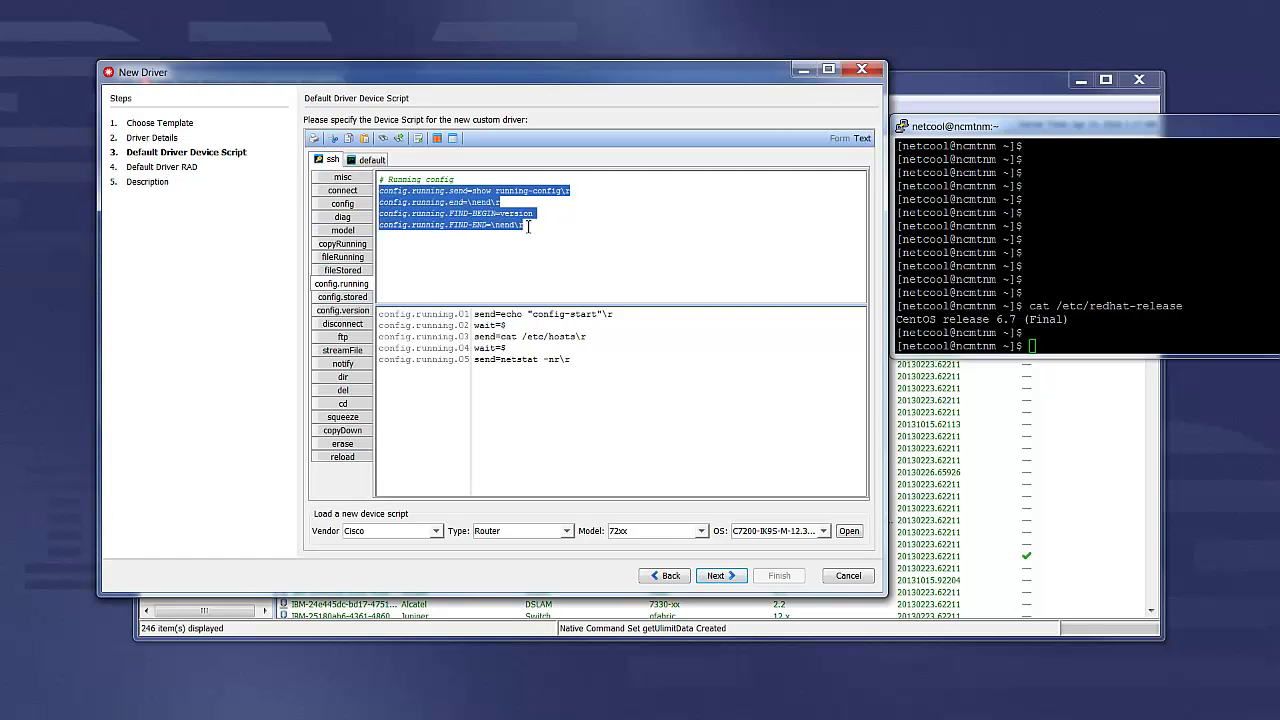
pyautogui.write('config.running.end=$ config.running.FIND-BEGIN=\\nconfig-start config.running.FIND-END=$')
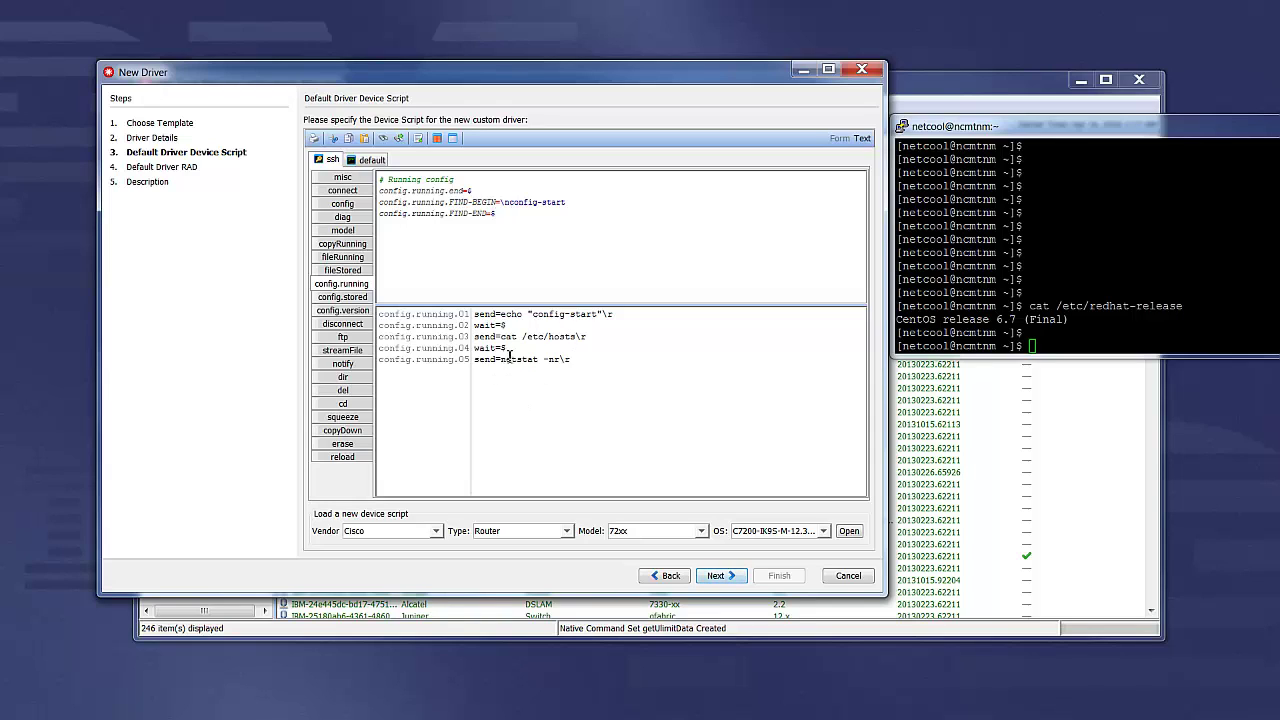
pyautogui.moveTo(508, 348); pyautogui.dragTo(475, 347)
pyautogui.click(494, 375)
pyautogui.doubleClick(467, 190)
pyautogui.click(497, 213)
pyautogui.doubleClick(497, 213)
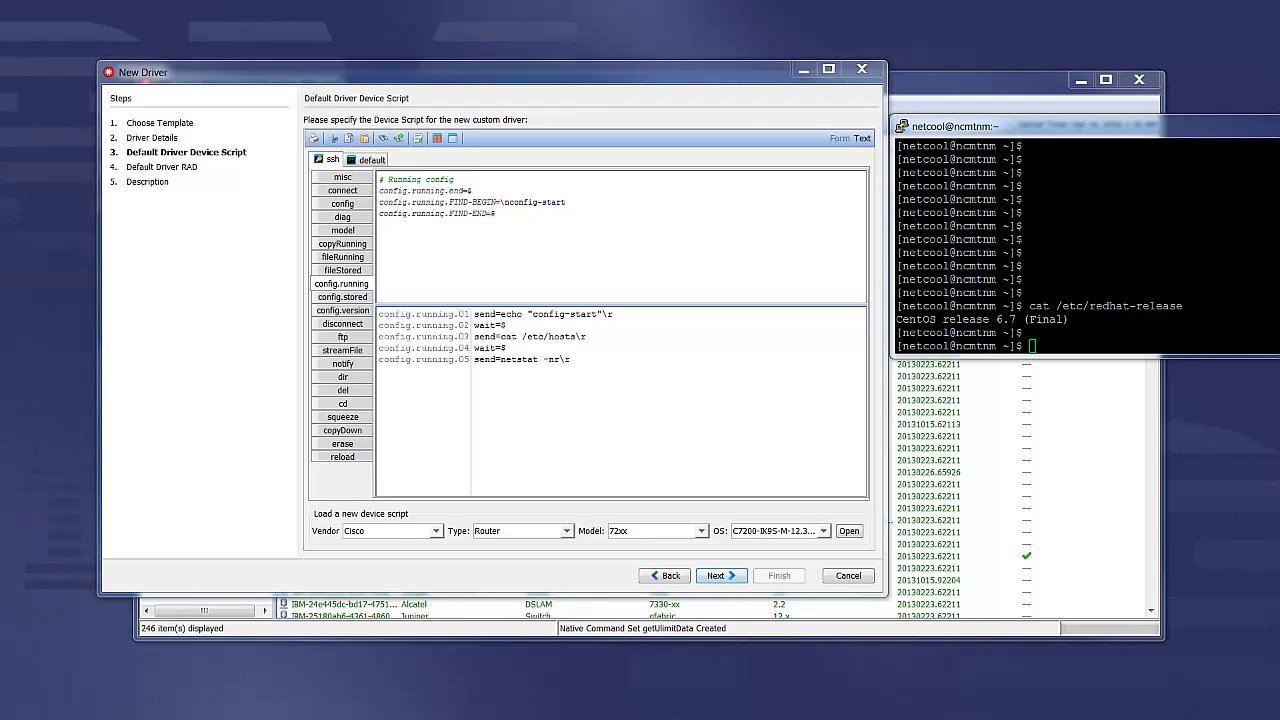
# Replace all show commands in the SSH diag script with send=/sbin/ifconfig\r and set diag.end to $
pyautogui.click(343, 217)
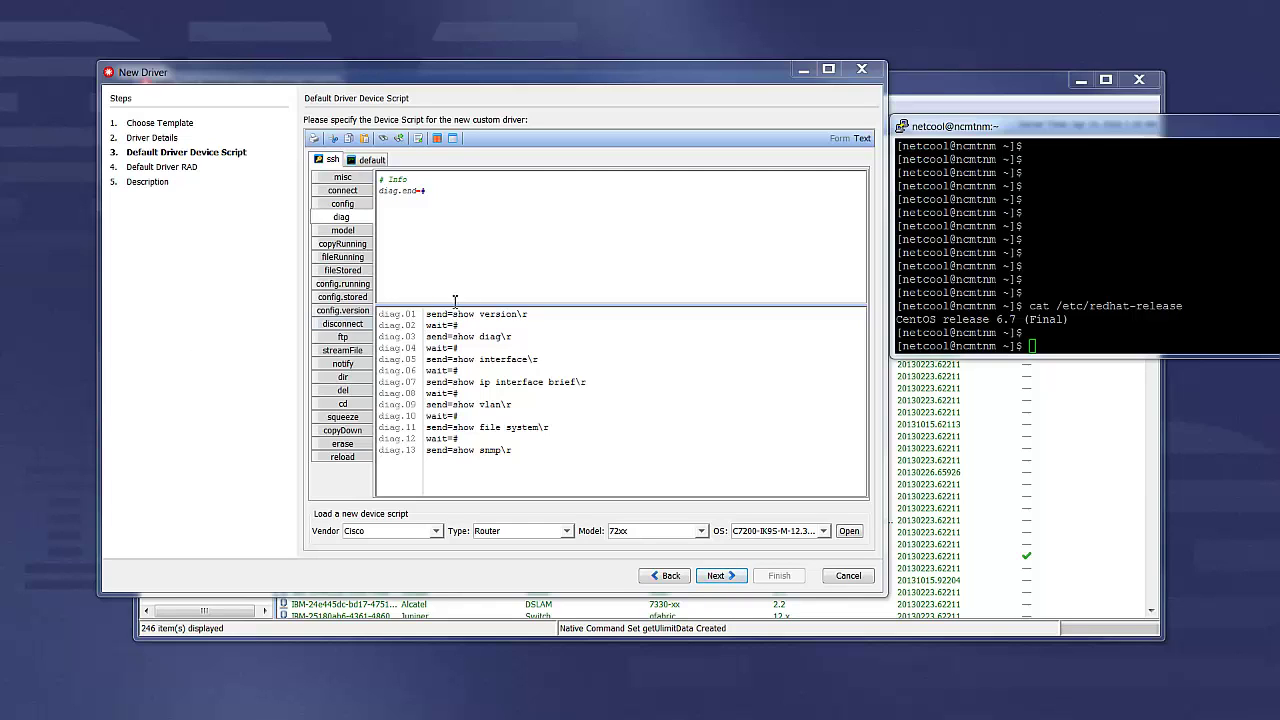
pyautogui.moveTo(428, 318); pyautogui.dragTo(537, 448)
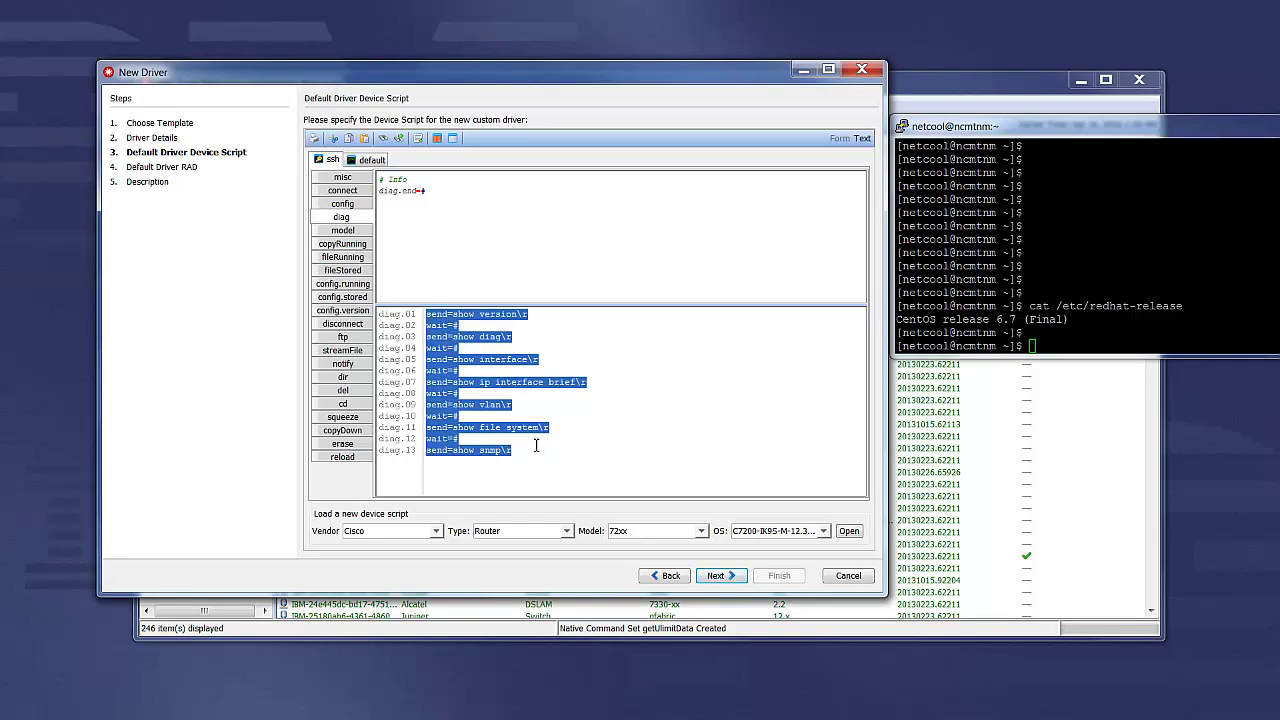
pyautogui.write('send=/sbin/ifconfig\\r')
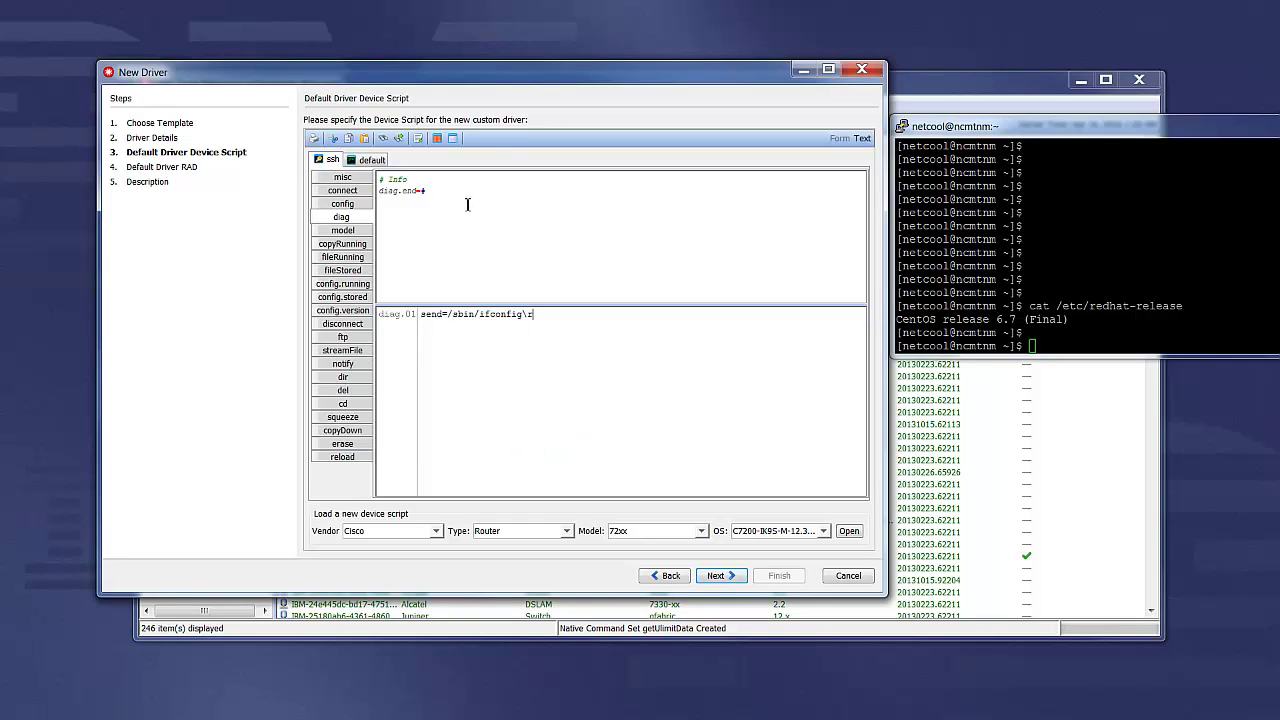
pyautogui.click(424, 193)
pyautogui.doubleClick(424, 193)
pyautogui.write('d')
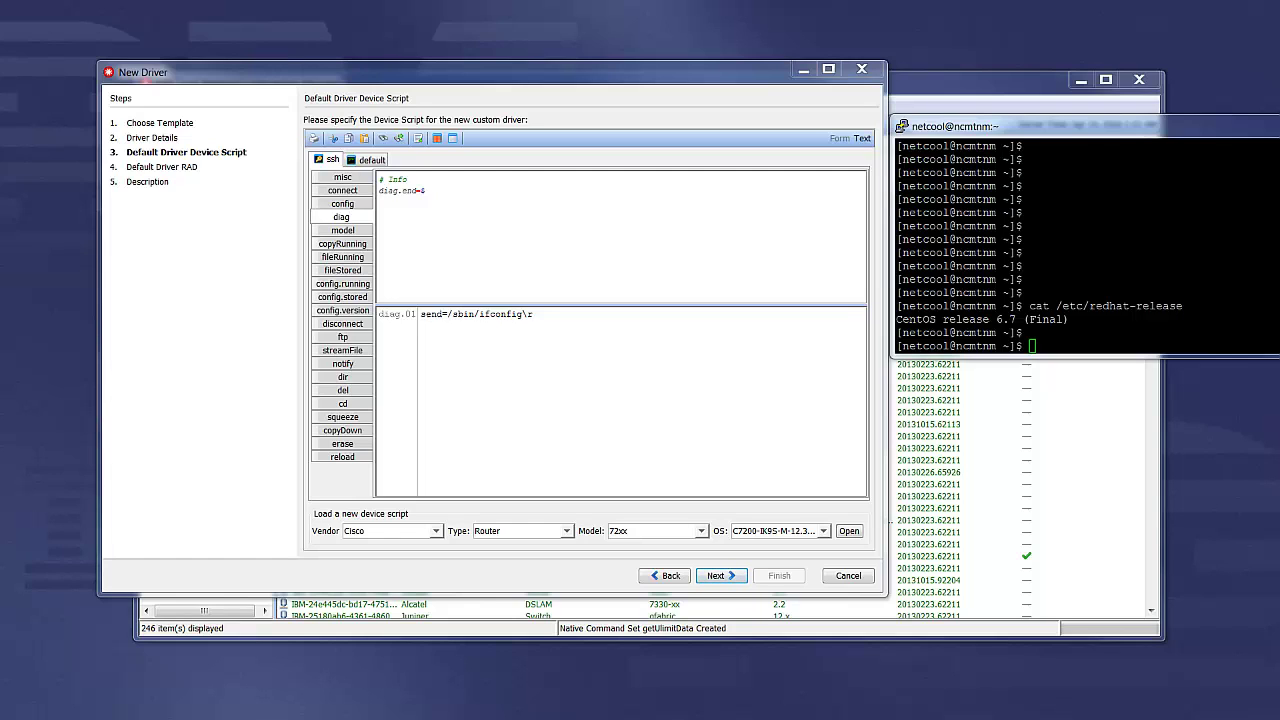
# Reduce the SSH streamFile script to sendData=$stream_input$\r followed by wait=$, deleting the config t, sleep, ctrlZ and startup-config copy lines
pyautogui.click(339, 351)
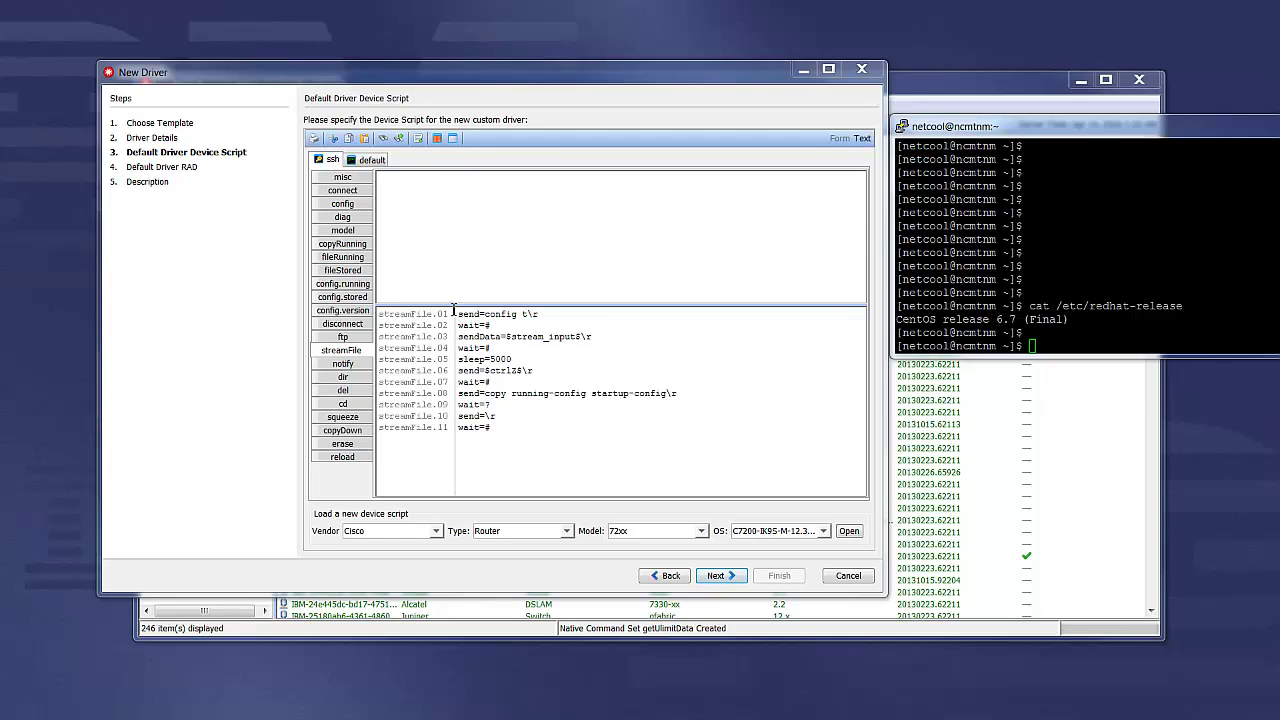
pyautogui.moveTo(457, 314); pyautogui.dragTo(497, 325)
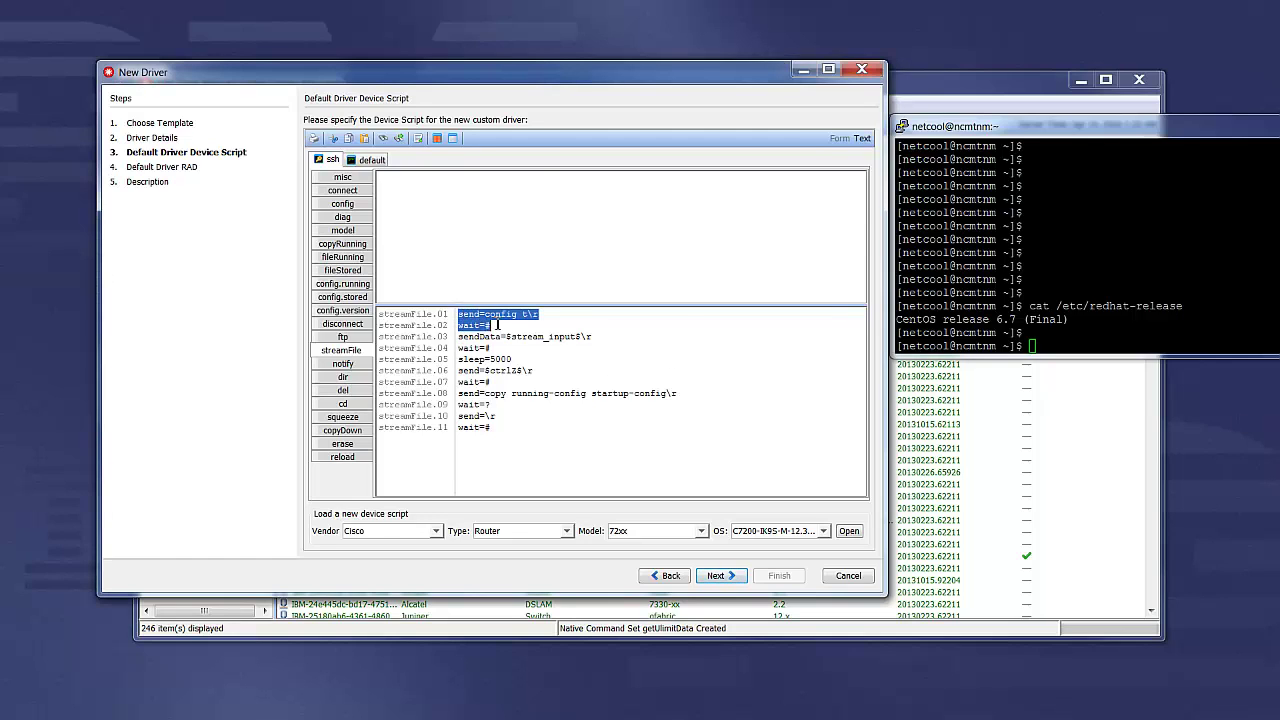
pyautogui.press('Delete')
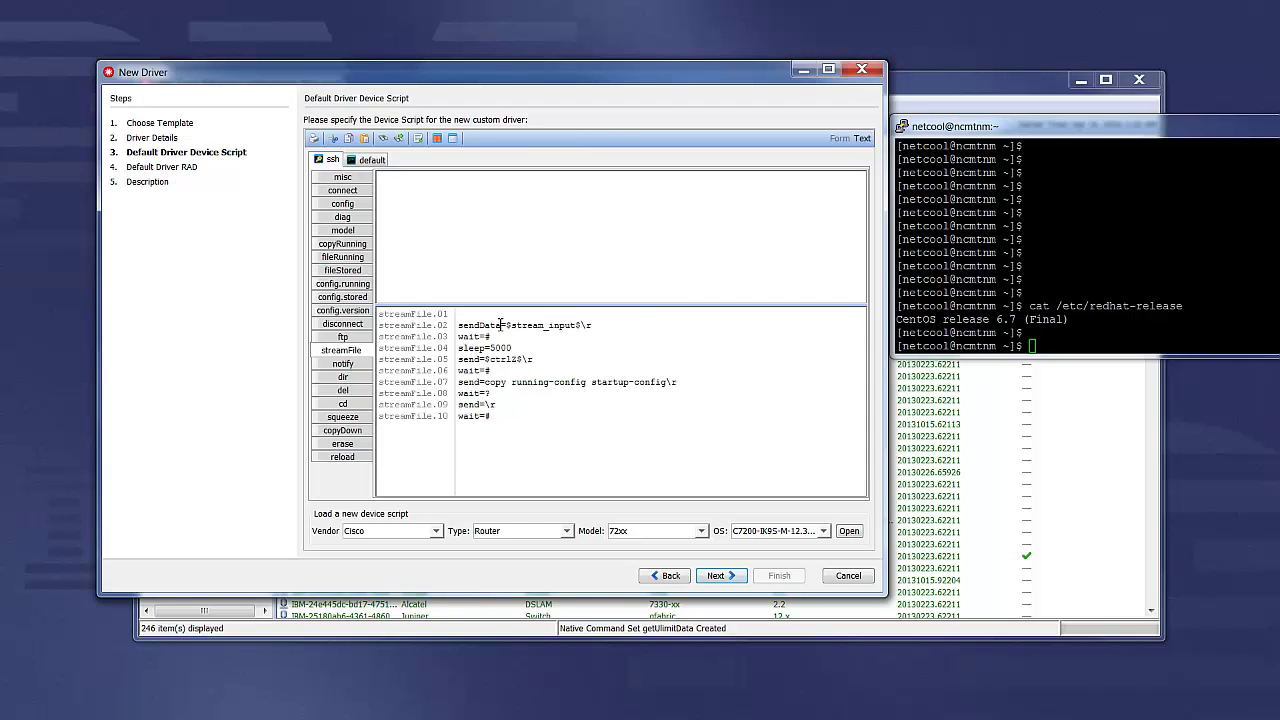
pyautogui.press('Delete')
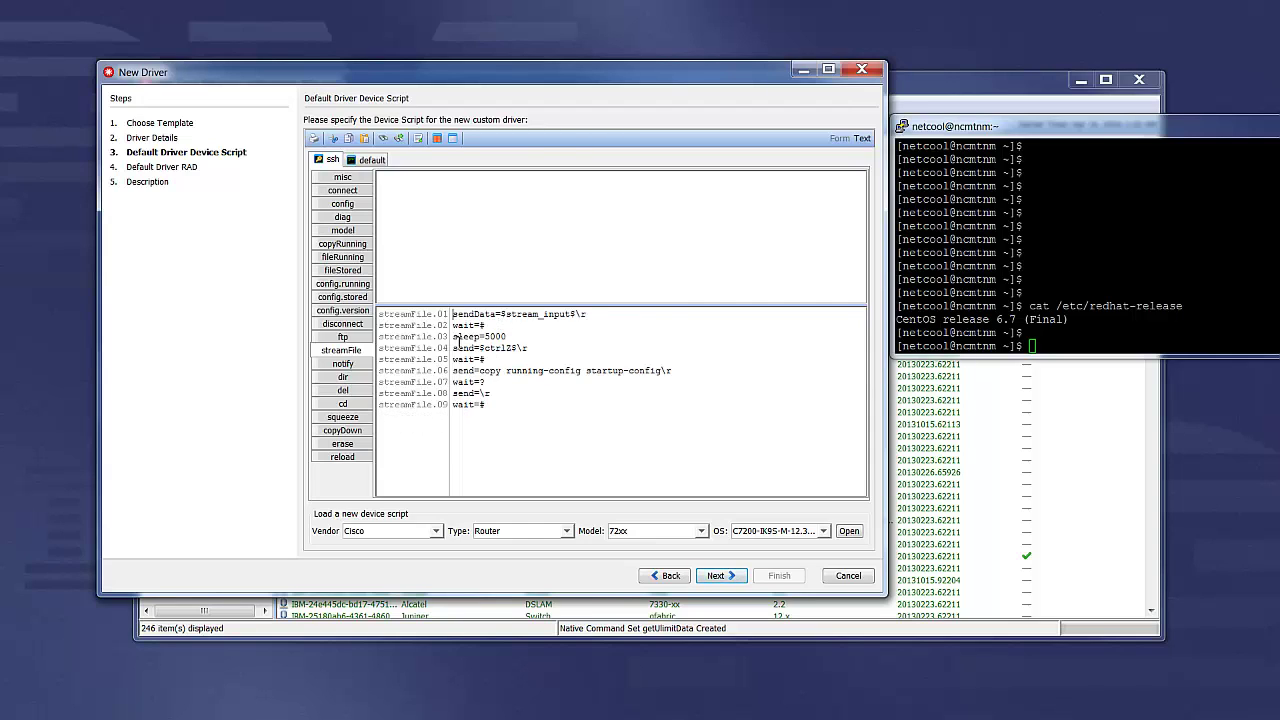
pyautogui.moveTo(455, 337); pyautogui.dragTo(510, 403)
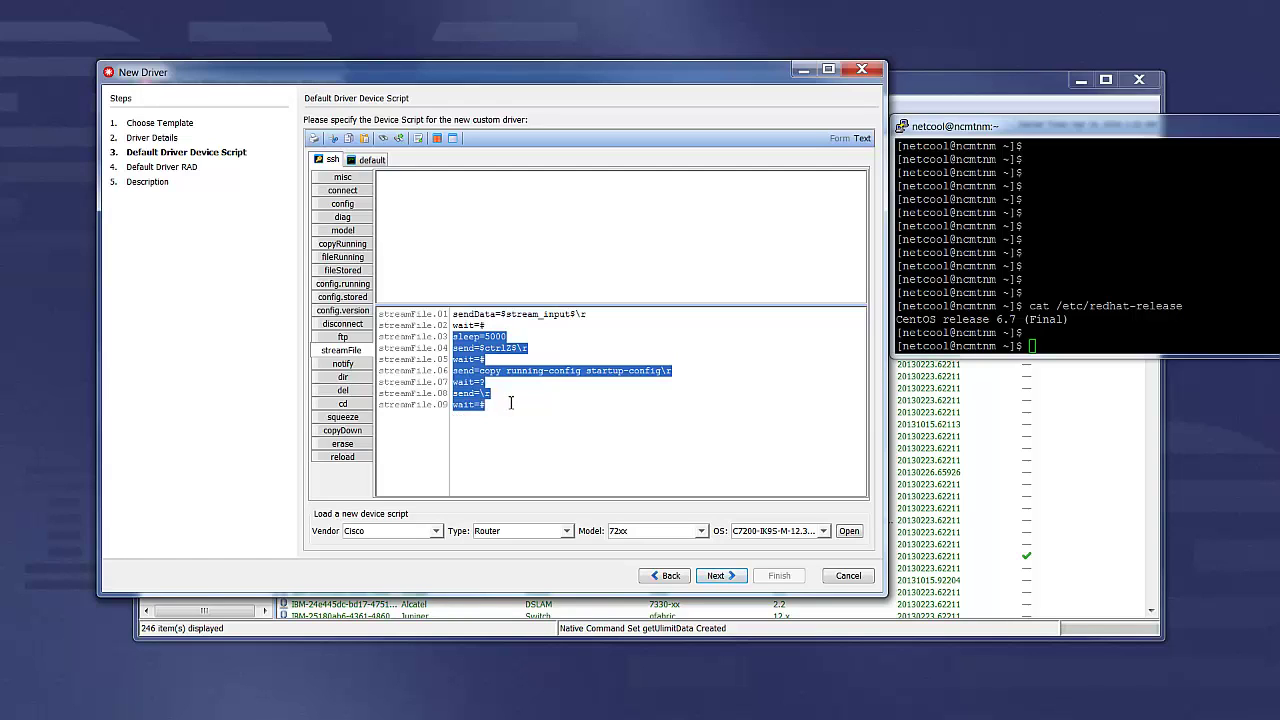
pyautogui.press('Delete')
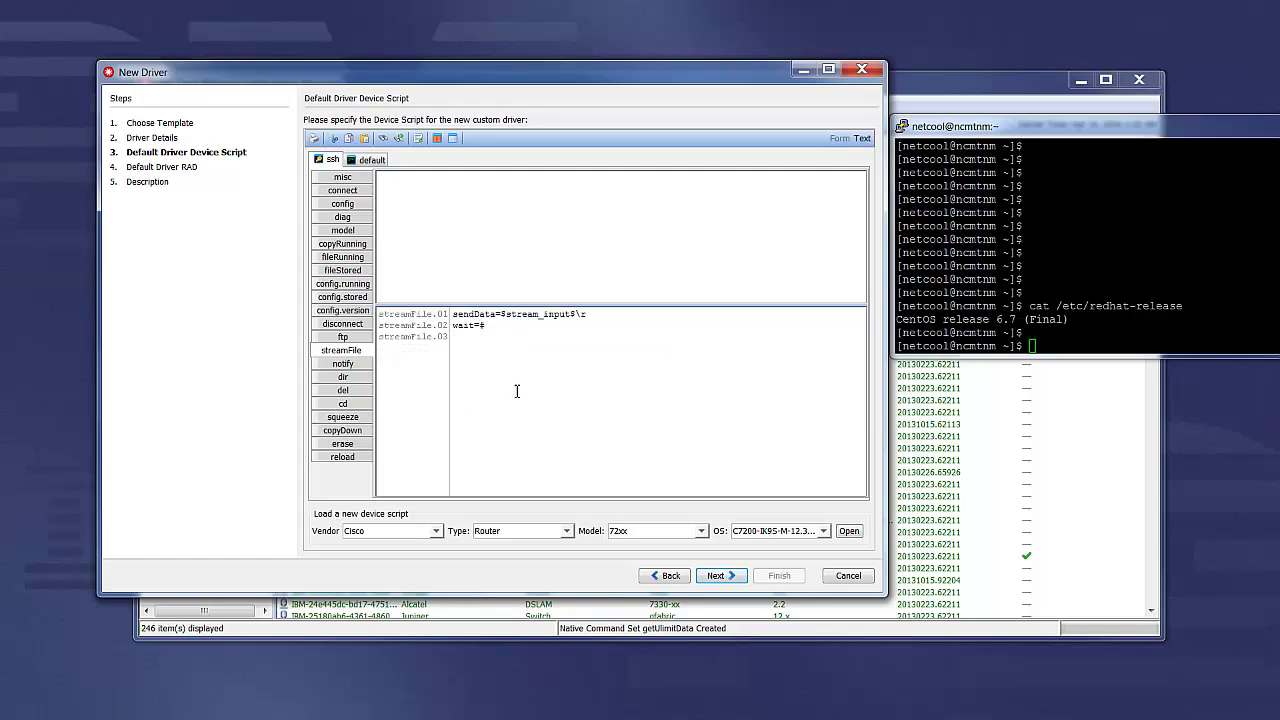
pyautogui.press('BackSpace')
pyautogui.moveTo(490, 325); pyautogui.dragTo(481, 326)
pyautogui.write('$')
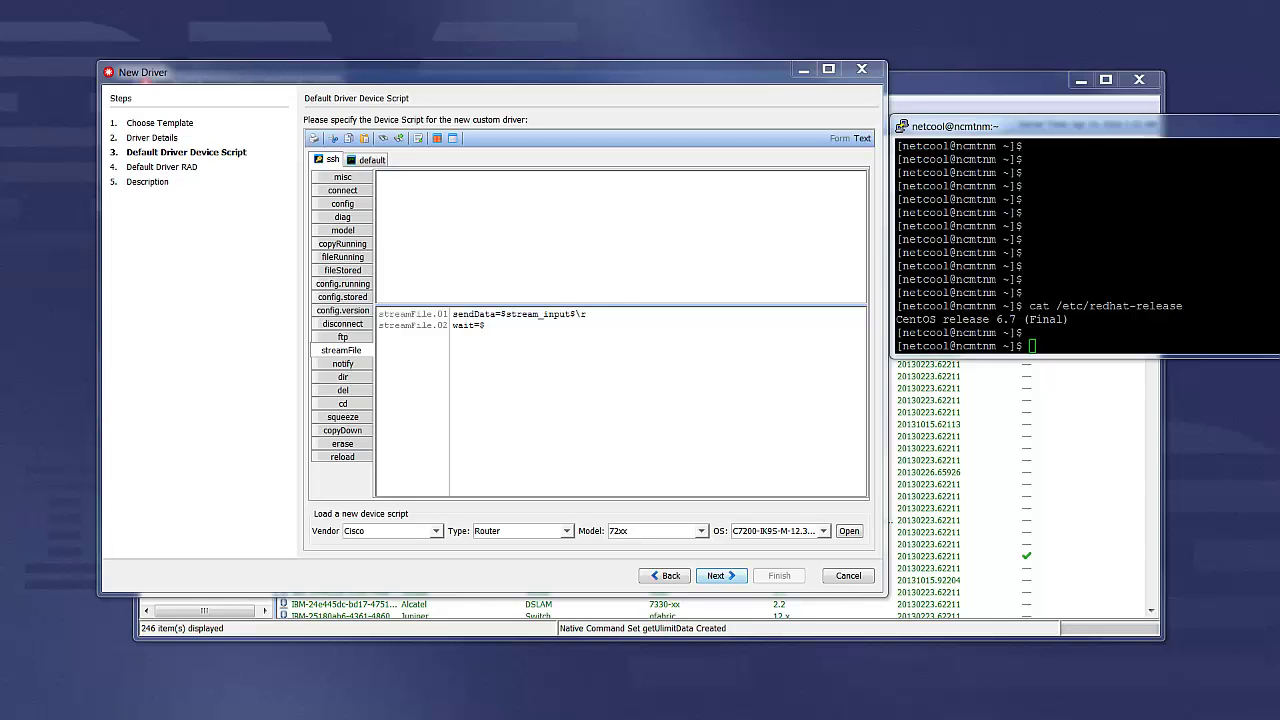
# Set default.prompt and log-in.prompt to $ in the SSH misc section and add REMOVE-LAST-LINE-CONFIG=true below them
pyautogui.click(342, 177)
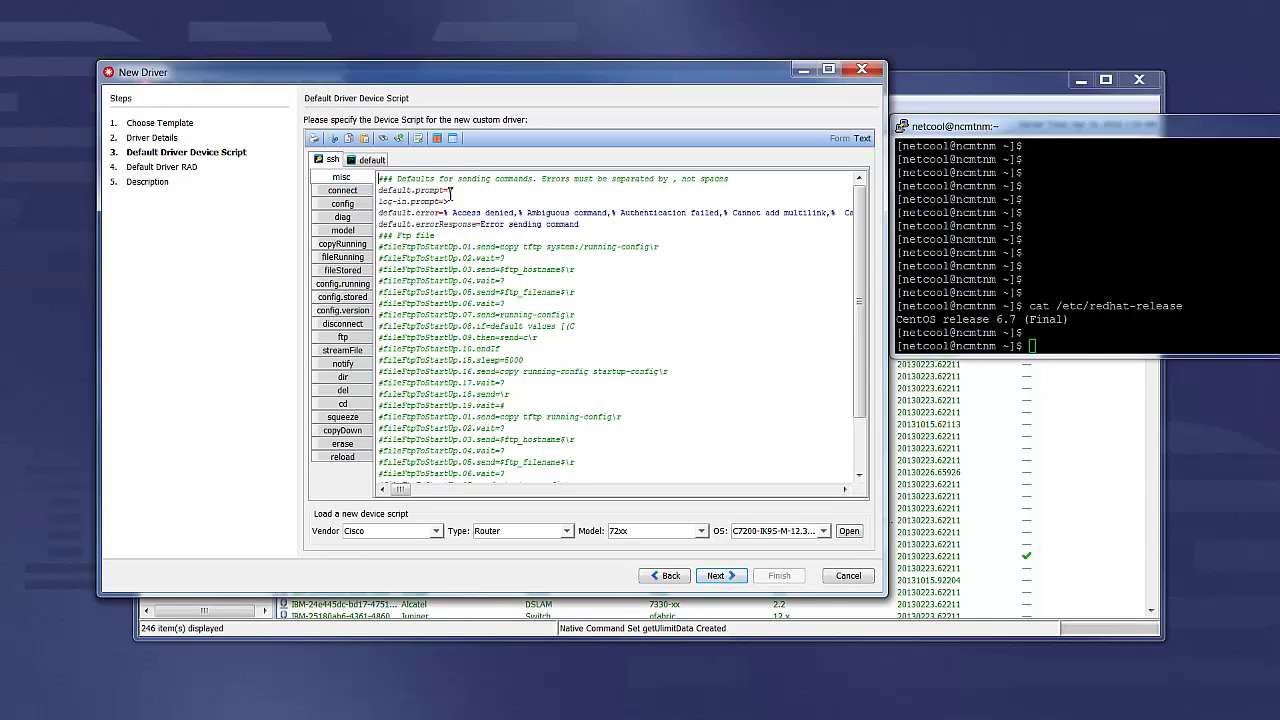
pyautogui.moveTo(446, 190); pyautogui.dragTo(454, 191)
pyautogui.click(452, 190)
pyautogui.moveTo(446, 201); pyautogui.dragTo(455, 204)
pyautogui.write('#')
pyautogui.press('Return')
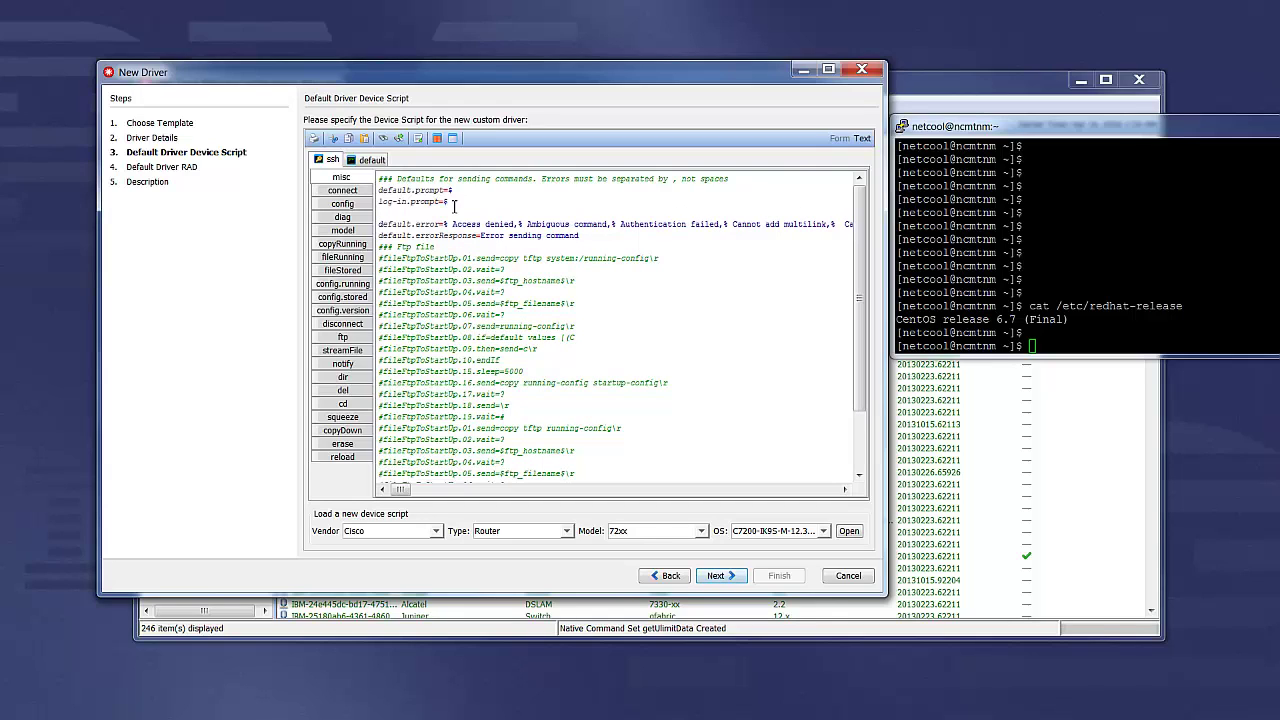
pyautogui.write('REMOVE-LAST-LINE-CONFIG=true')
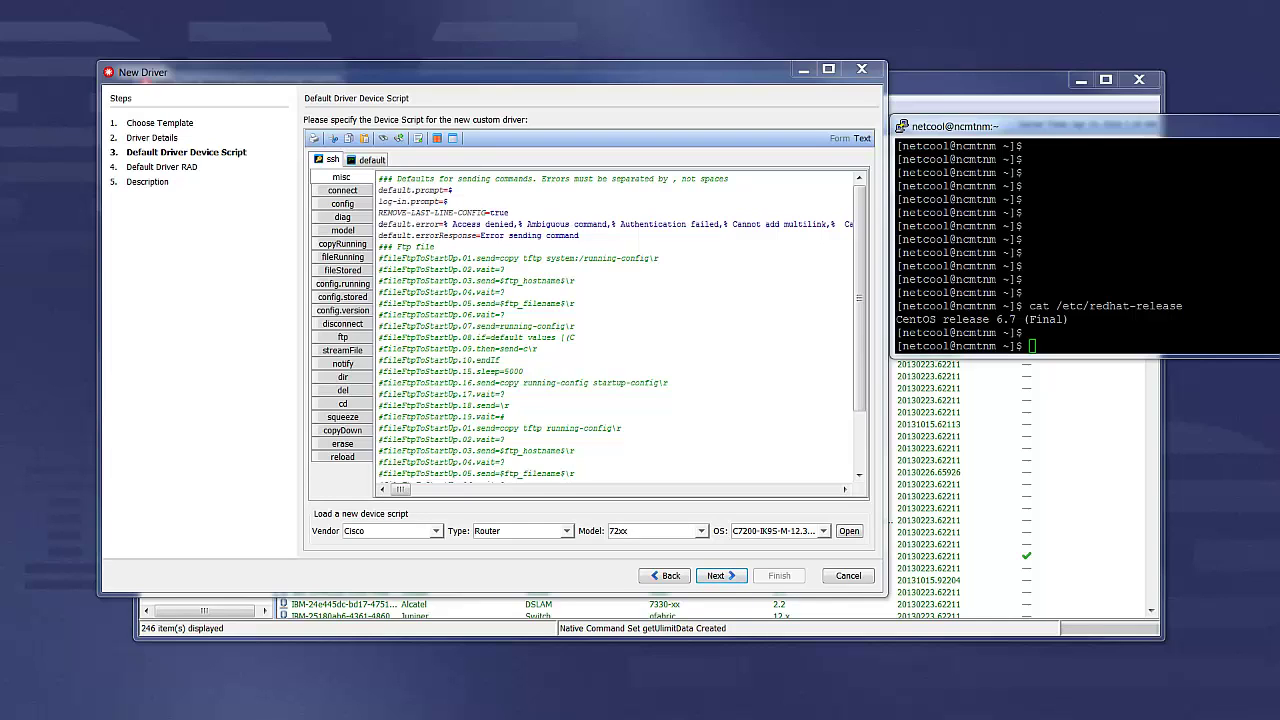
# Set the SSH config section's config.check.end to singleConfig, and both config.start and config.end to $
pyautogui.click(345, 205)
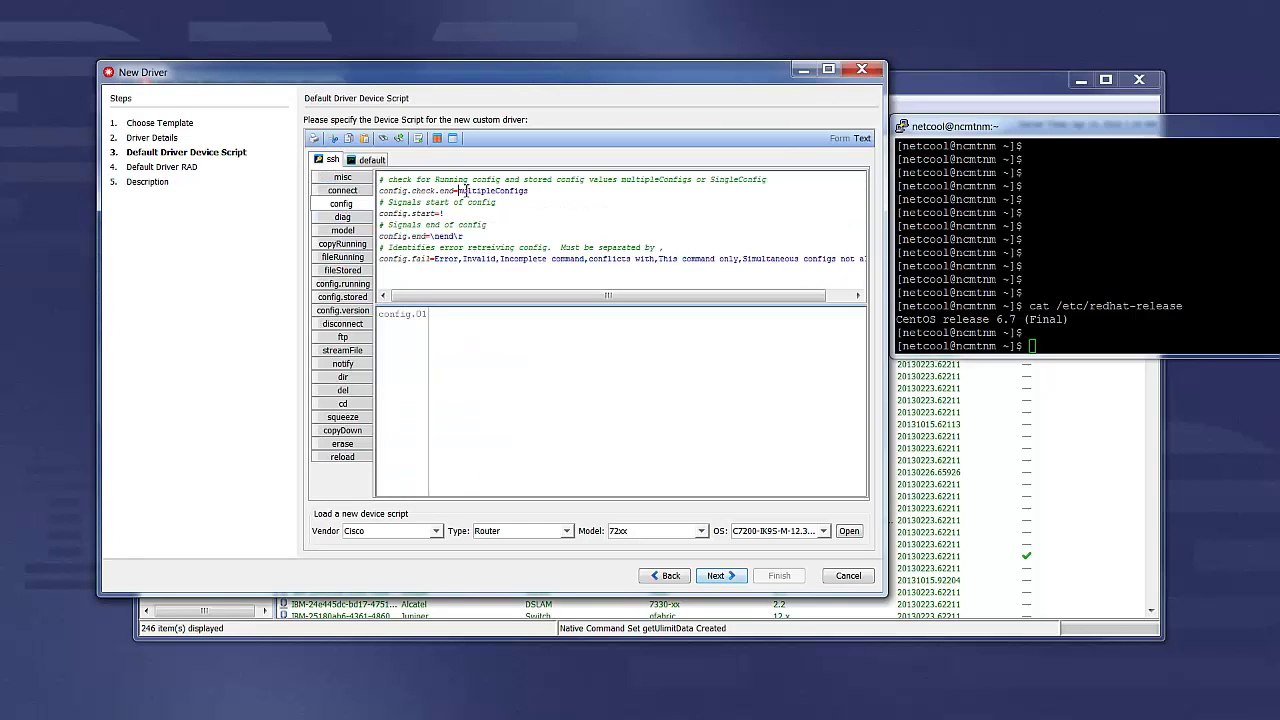
pyautogui.moveTo(463, 190); pyautogui.dragTo(533, 192)
pyautogui.write('singleConfig')
pyautogui.click(443, 213)
pyautogui.moveTo(441, 213); pyautogui.dragTo(449, 213)
pyautogui.write('#')
pyautogui.moveTo(432, 236); pyautogui.dragTo(466, 236)
pyautogui.write('#')
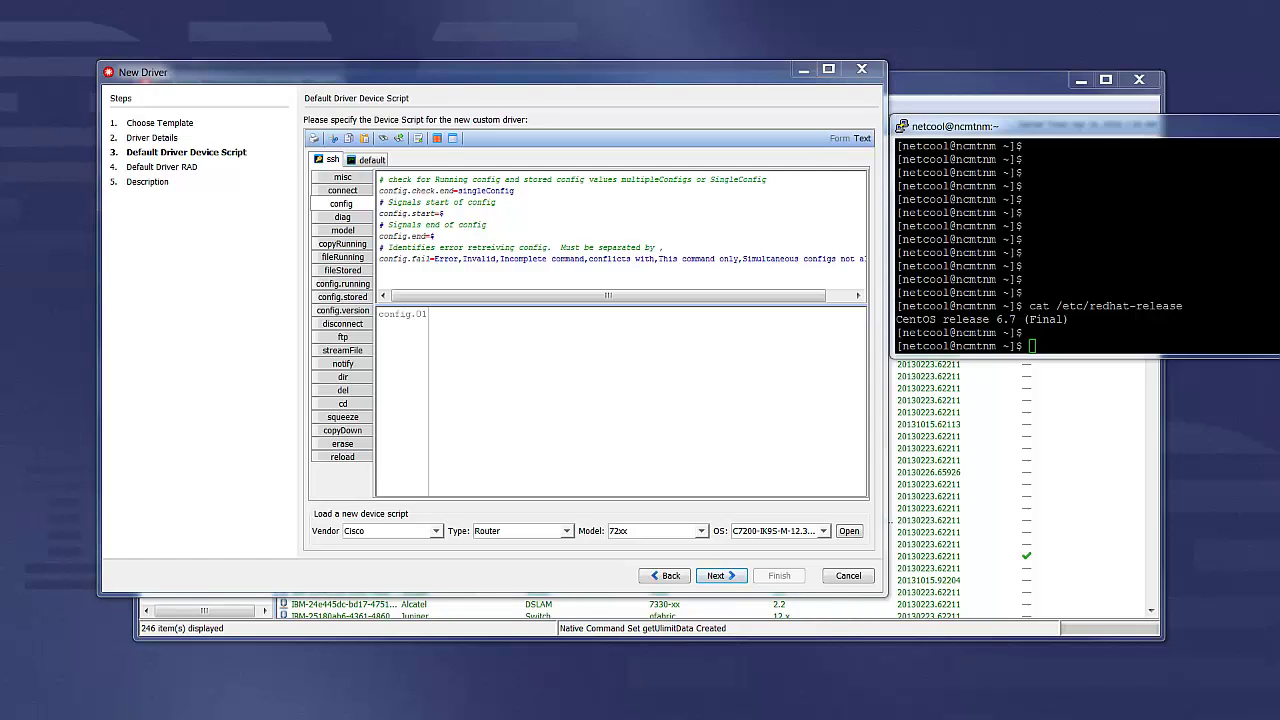
# Proceed to the driver RAD, enable the ssh access type with SSH Type ssh2, and check its authentication and command-line settings
pyautogui.click(719, 577)
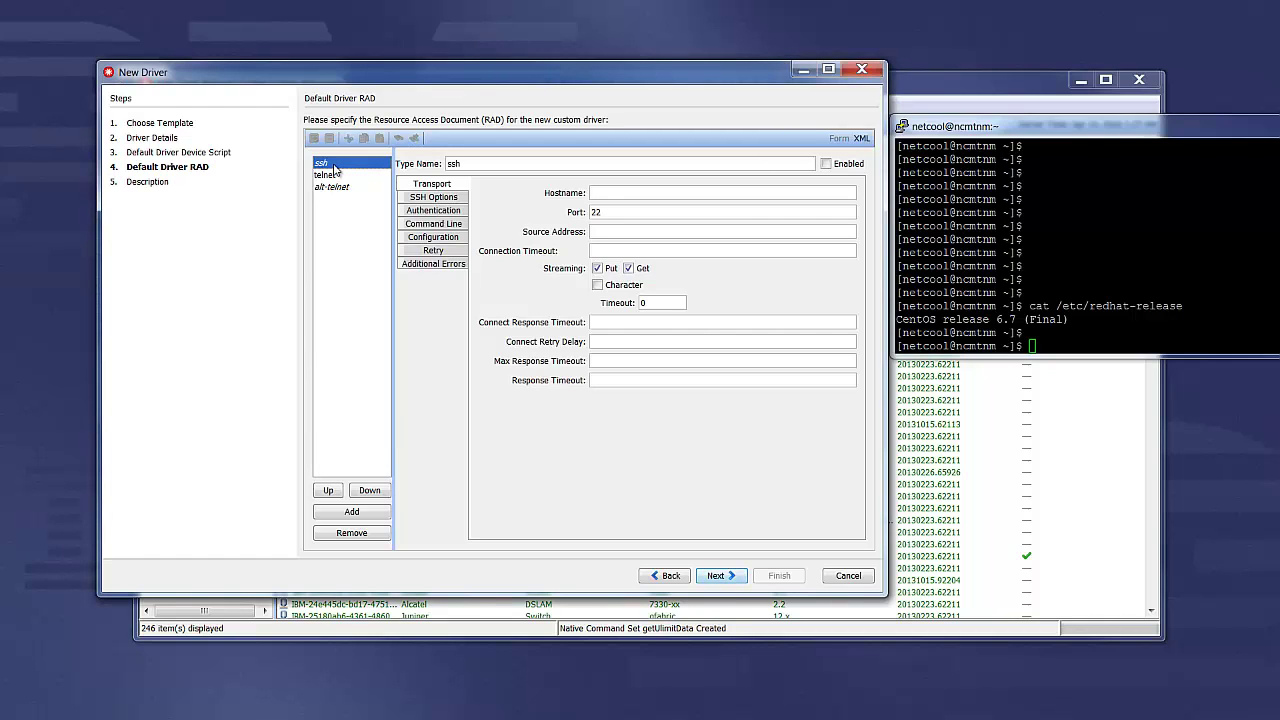
pyautogui.click(826, 164)
pyautogui.click(433, 197)
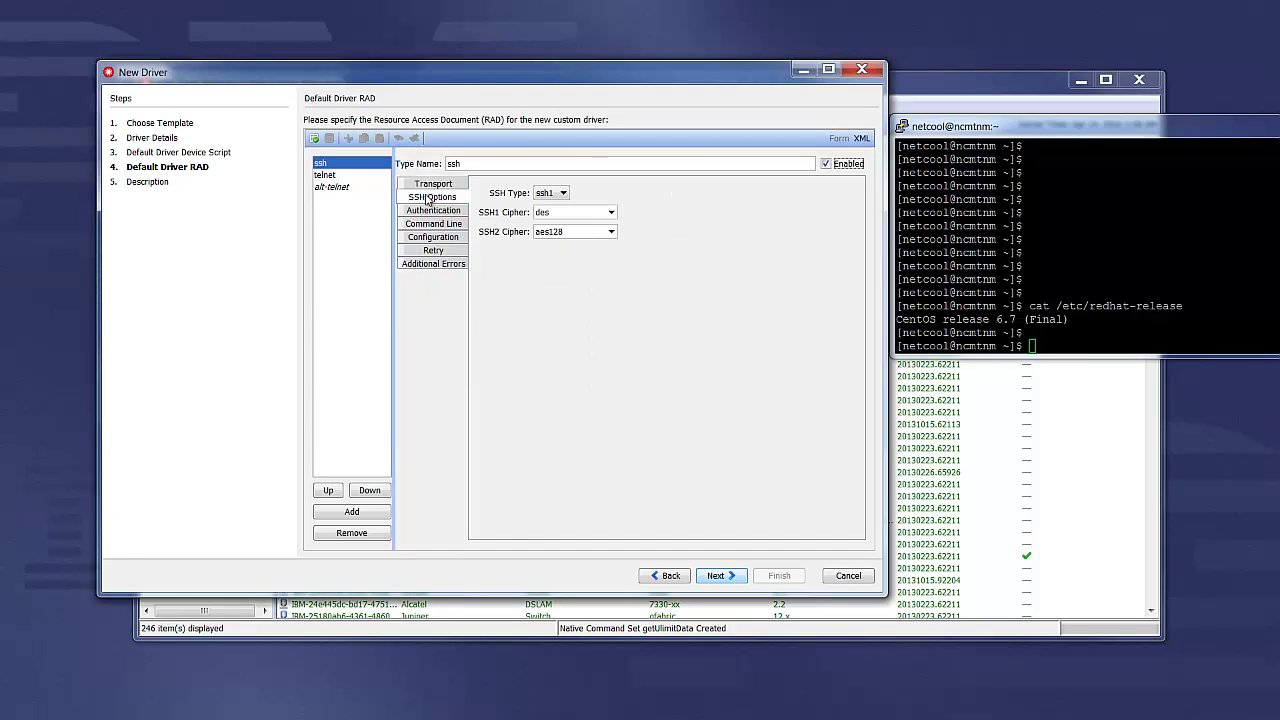
pyautogui.click(563, 194)
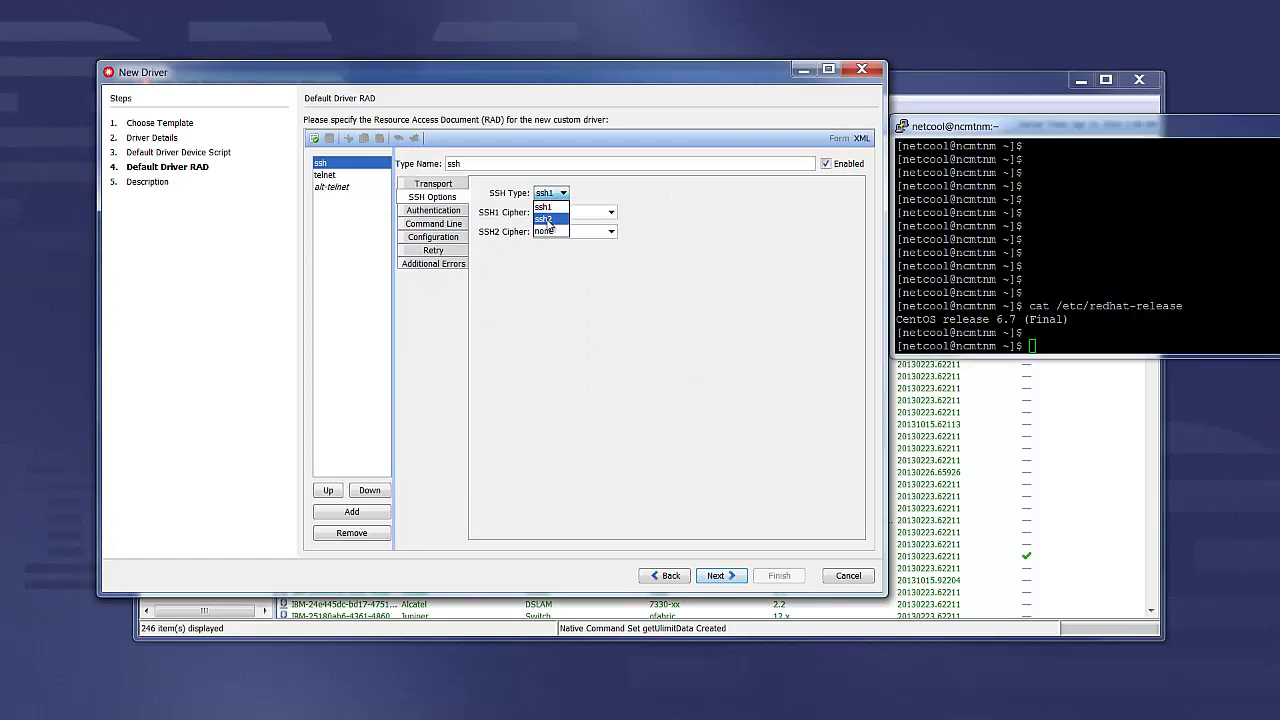
pyautogui.click(547, 219)
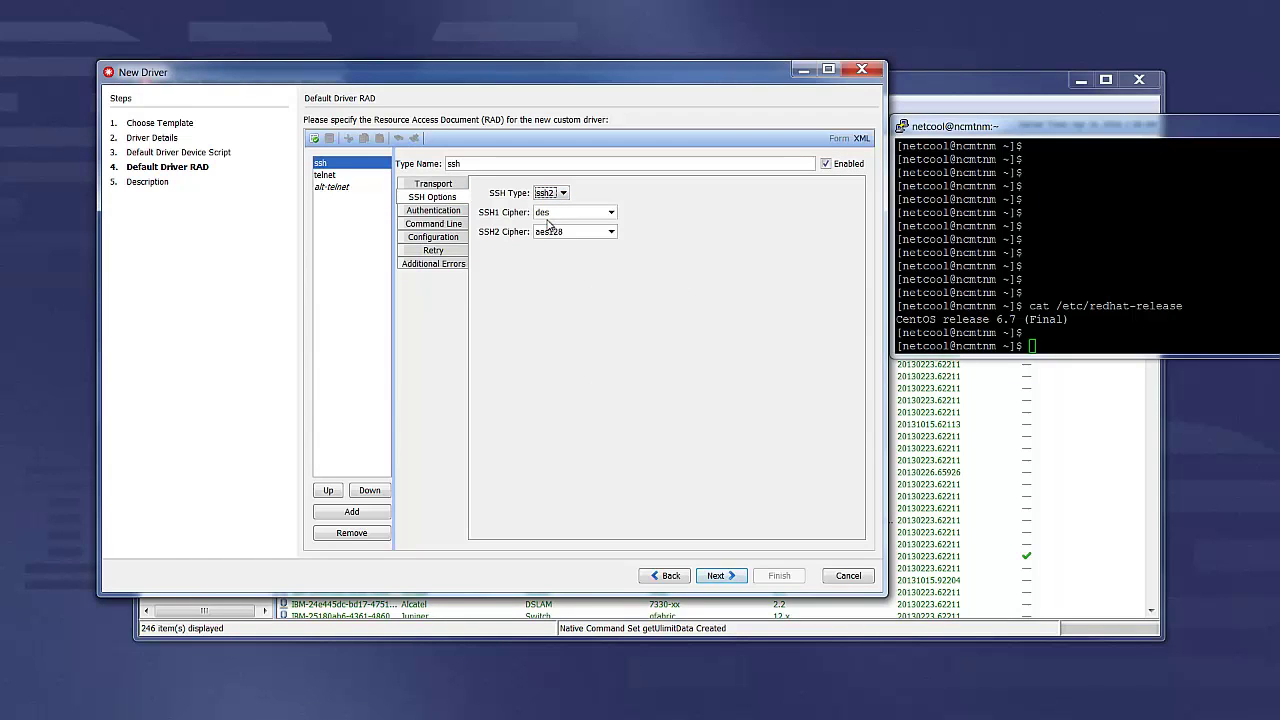
pyautogui.click(455, 214)
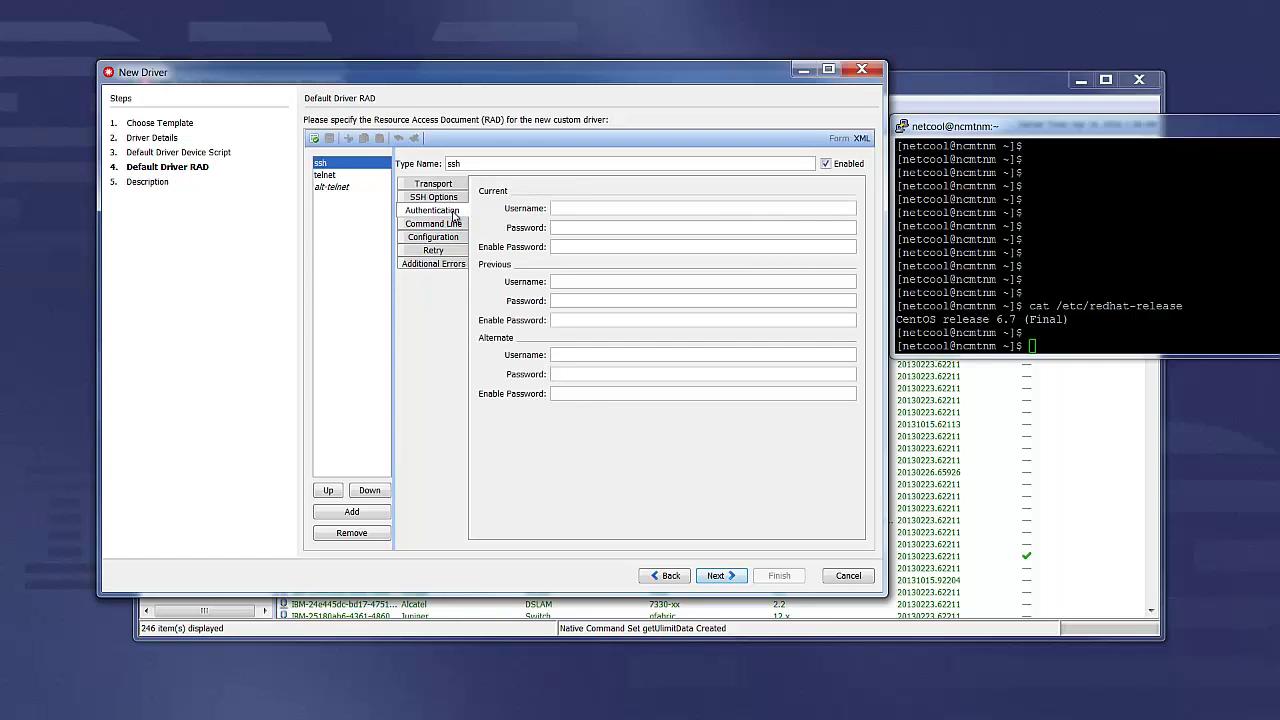
pyautogui.click(454, 226)
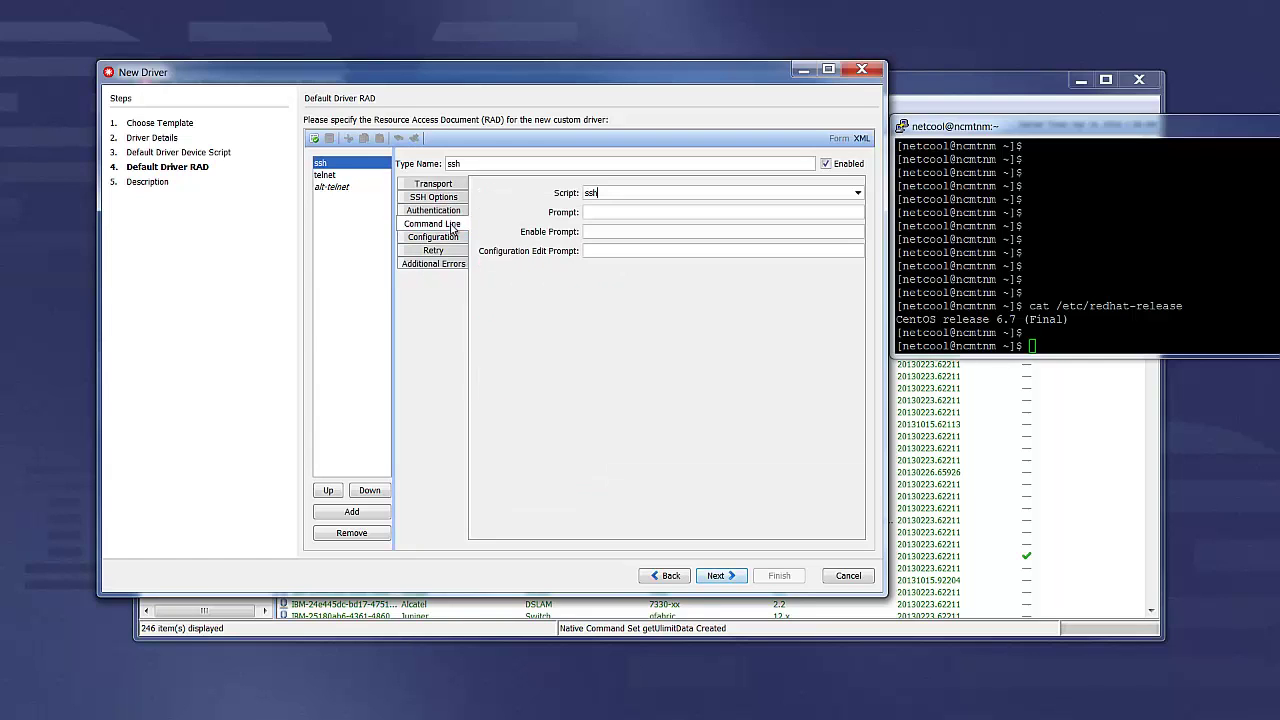
# In the ssh access type's configuration settings, disable Reboot on Config Load and both Prewrite options, Import and Sync, keeping Config Data Type CLI
pyautogui.moveTo(609, 192); pyautogui.dragTo(586, 192)
pyautogui.click(858, 193)
pyautogui.click(858, 193)
pyautogui.click(453, 238)
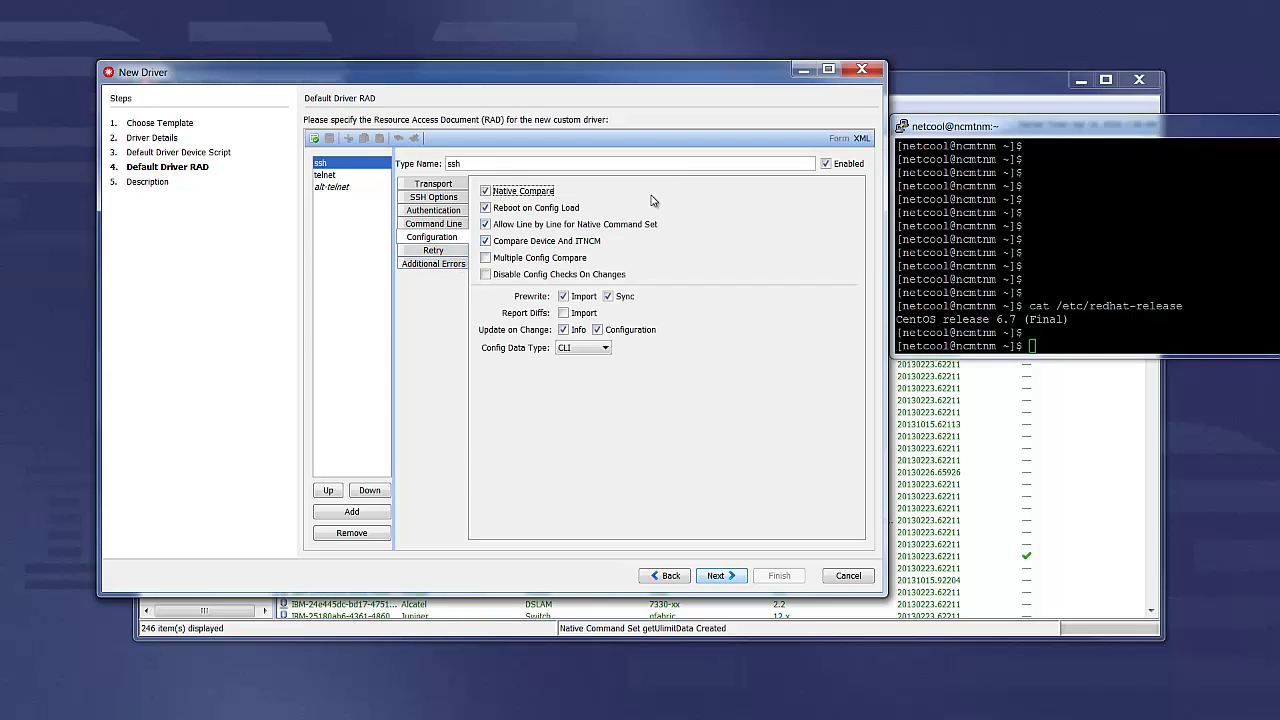
pyautogui.click(486, 208)
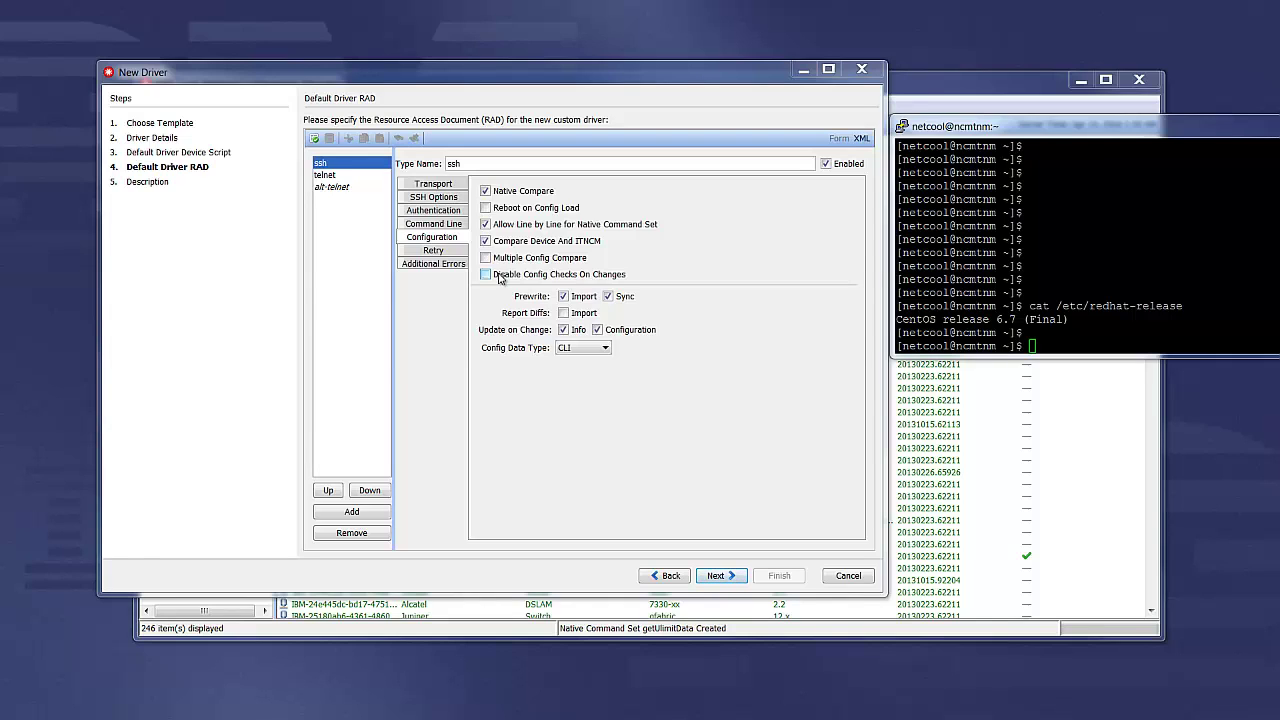
pyautogui.click(563, 296)
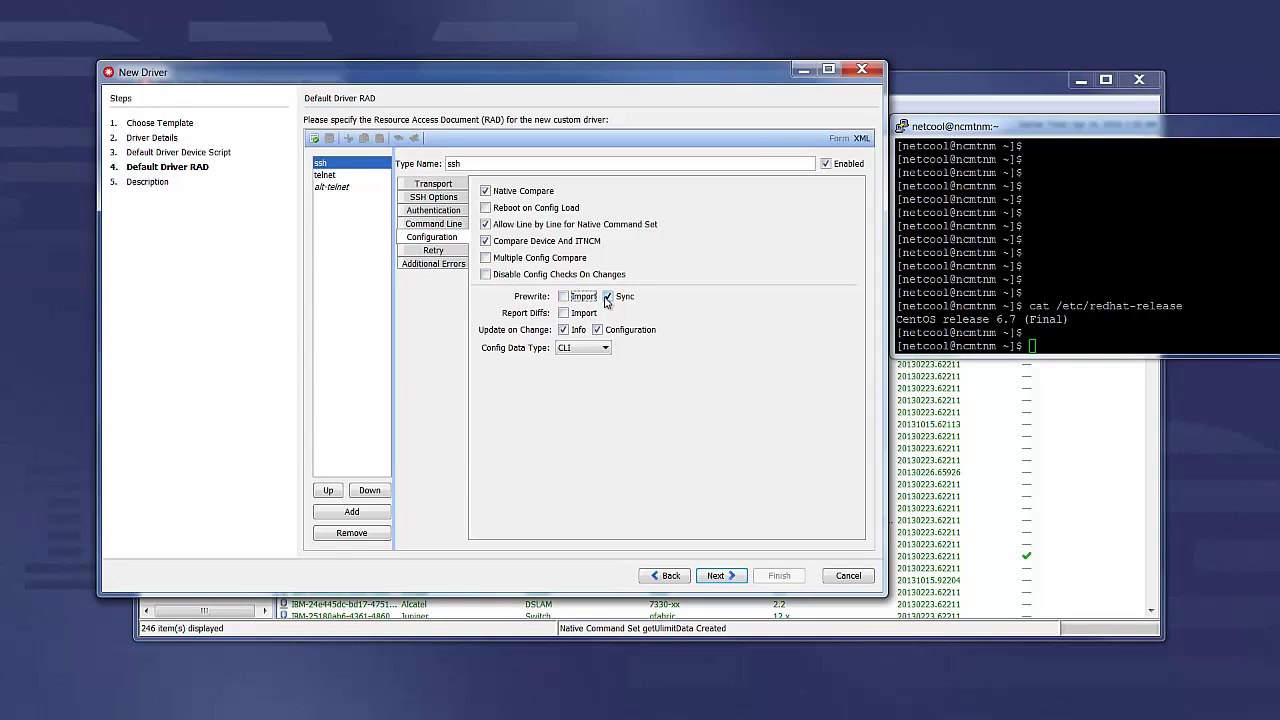
pyautogui.click(609, 297)
pyautogui.click(609, 297)
pyautogui.click(605, 349)
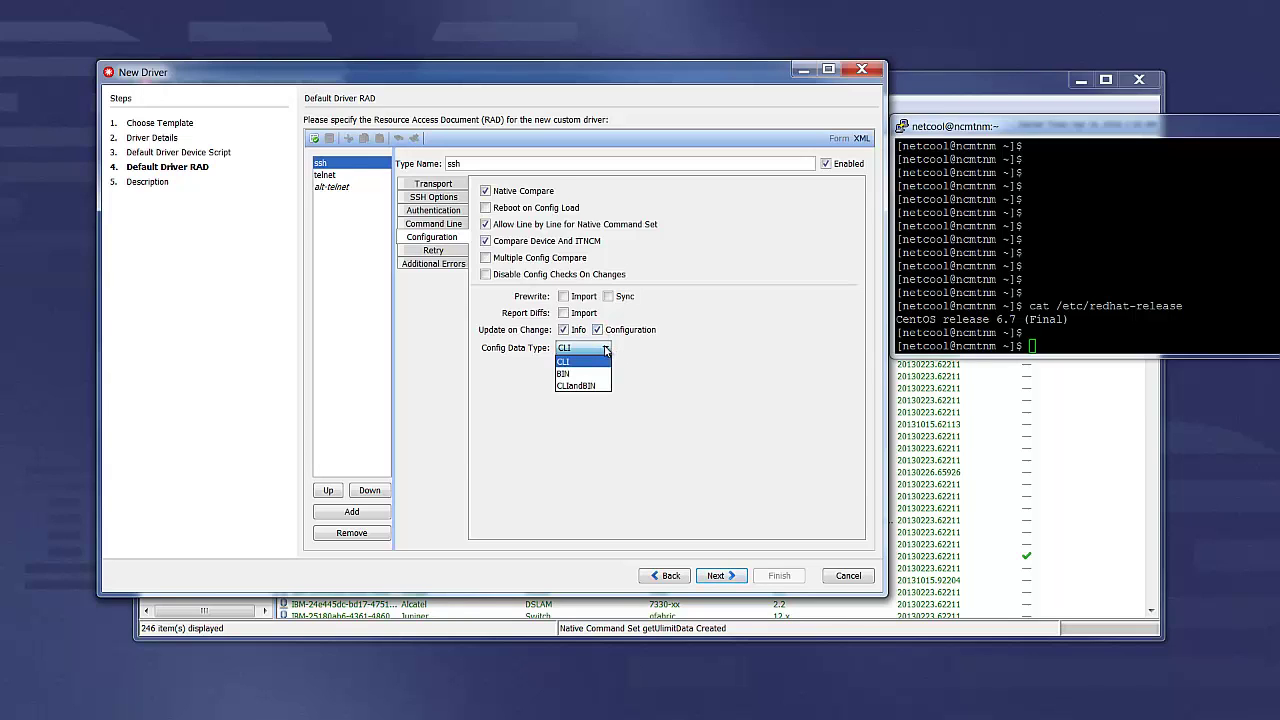
pyautogui.click(605, 349)
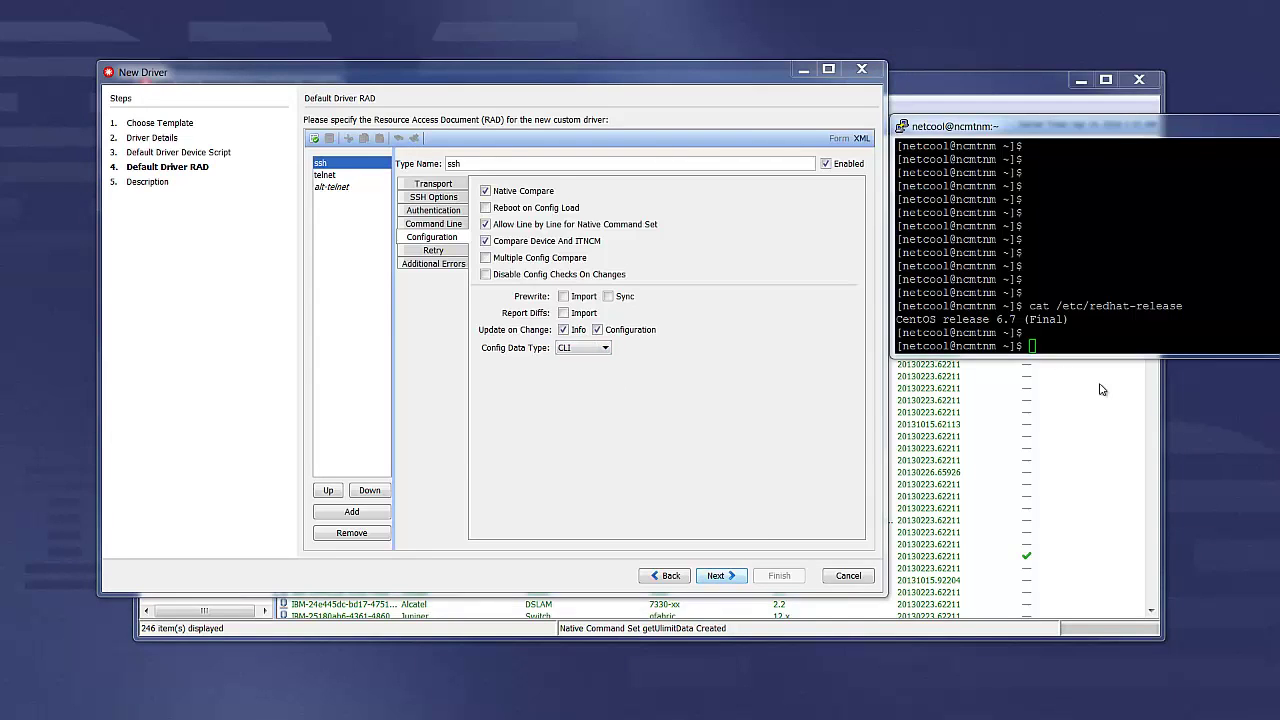
# Disable the telnet access type and remove alt-telnet from the driver RAD
pyautogui.click(330, 176)
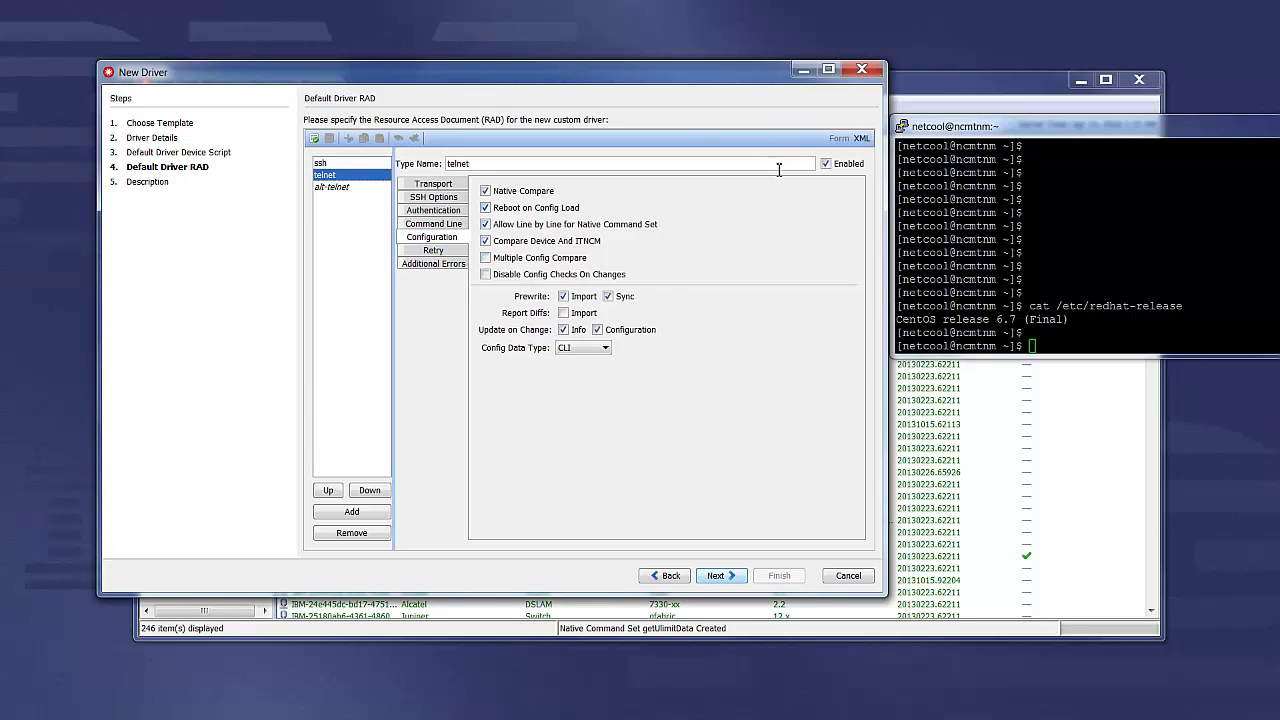
pyautogui.click(825, 166)
pyautogui.click(826, 166)
pyautogui.click(333, 188)
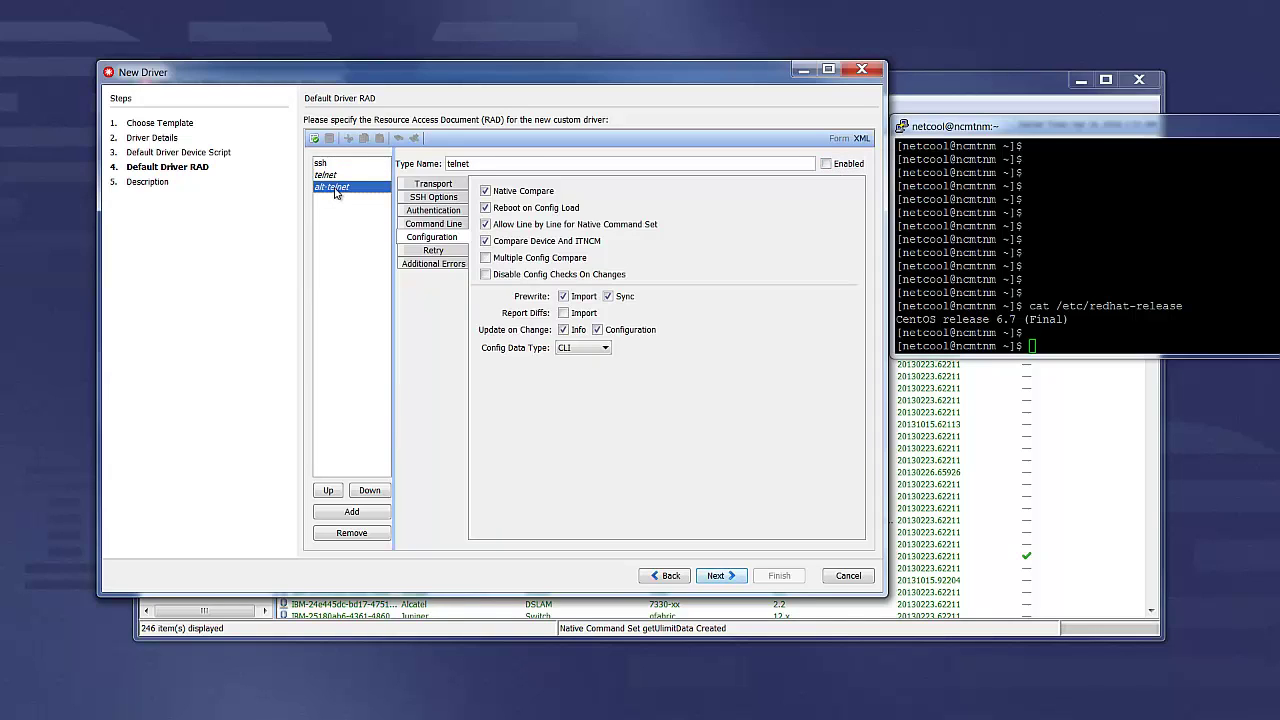
pyautogui.click(352, 533)
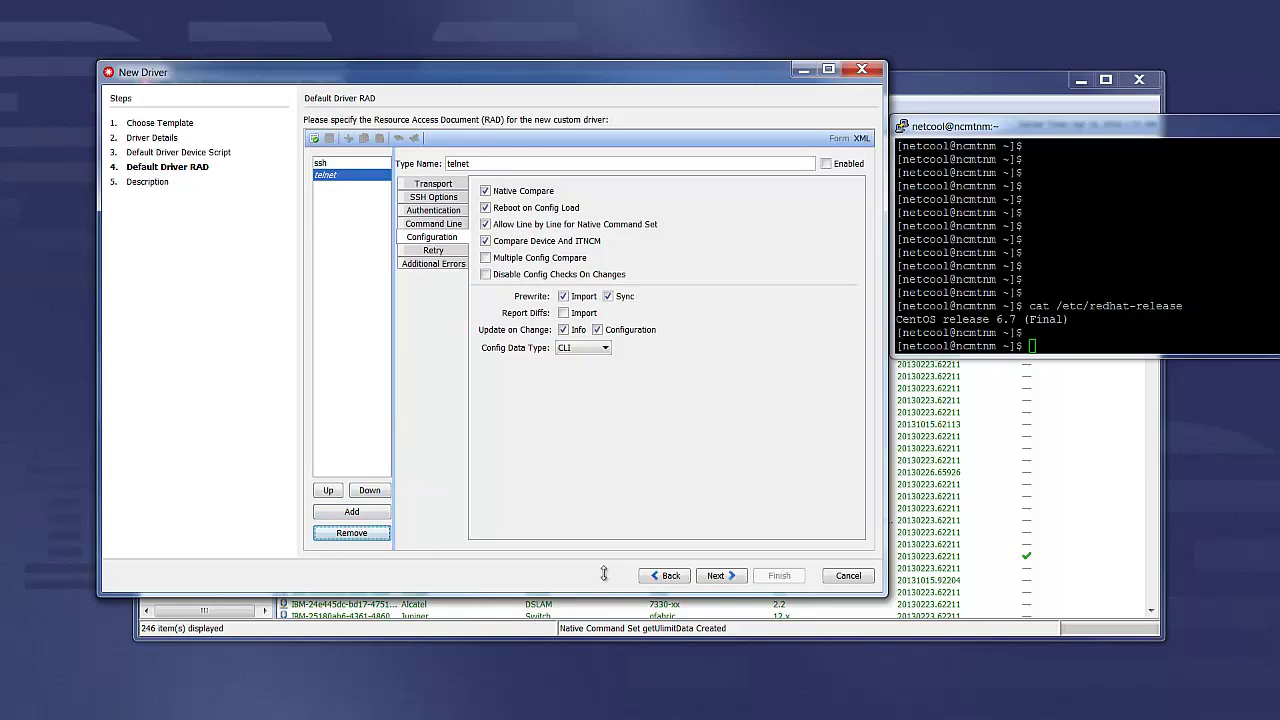
# Describe the driver as "Example CentOS standard driver", finish creating it, and reload the Drivers list
pyautogui.click(714, 577)
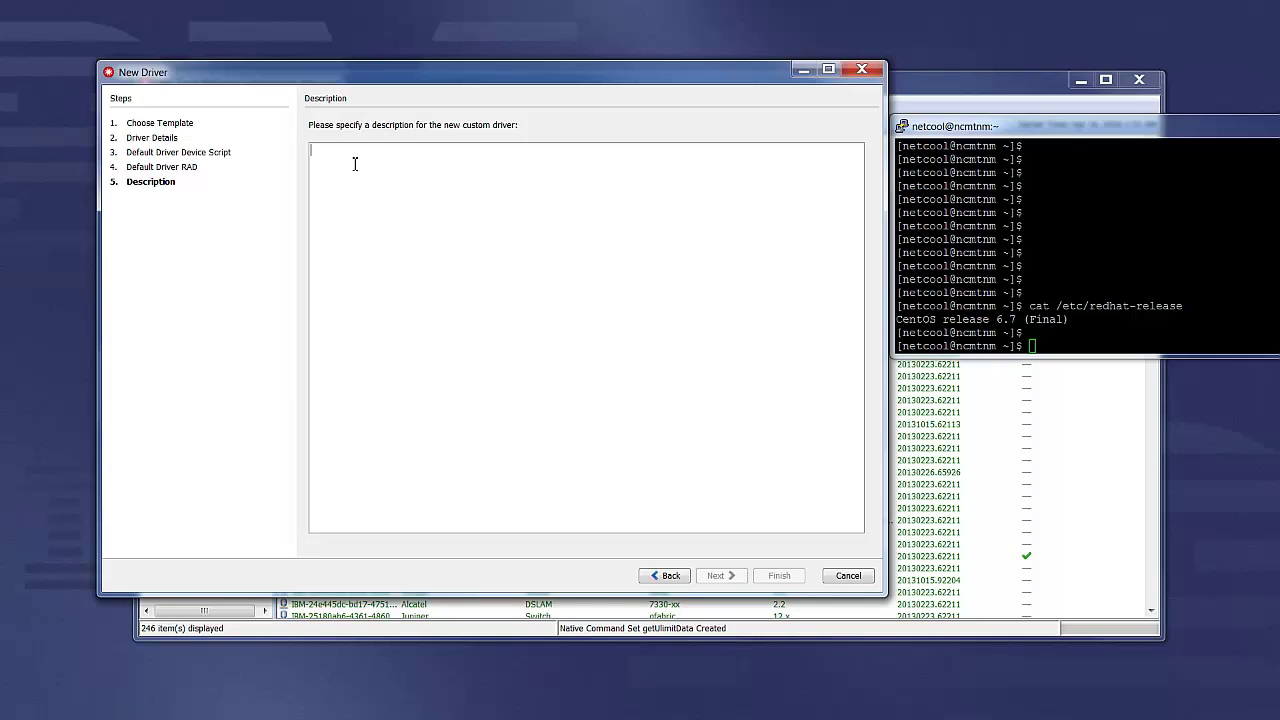
pyautogui.write('Example CentOS standard driver')
pyautogui.click(779, 577)
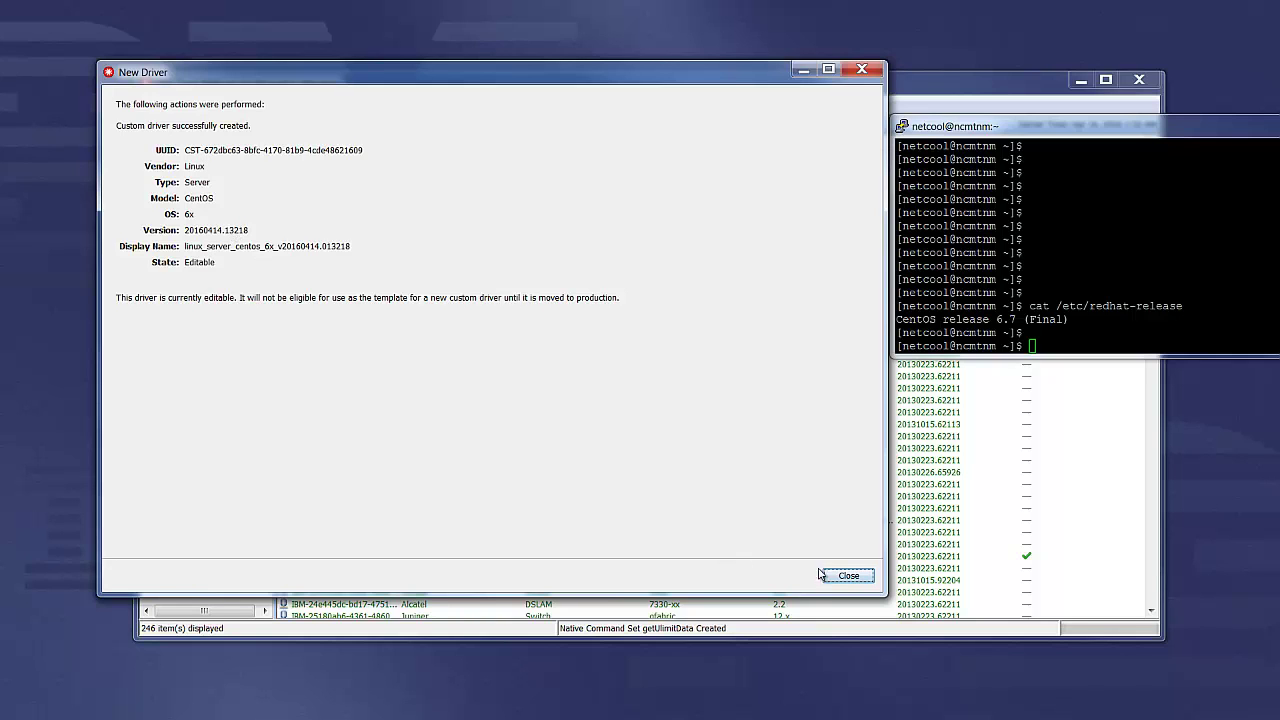
pyautogui.click(848, 577)
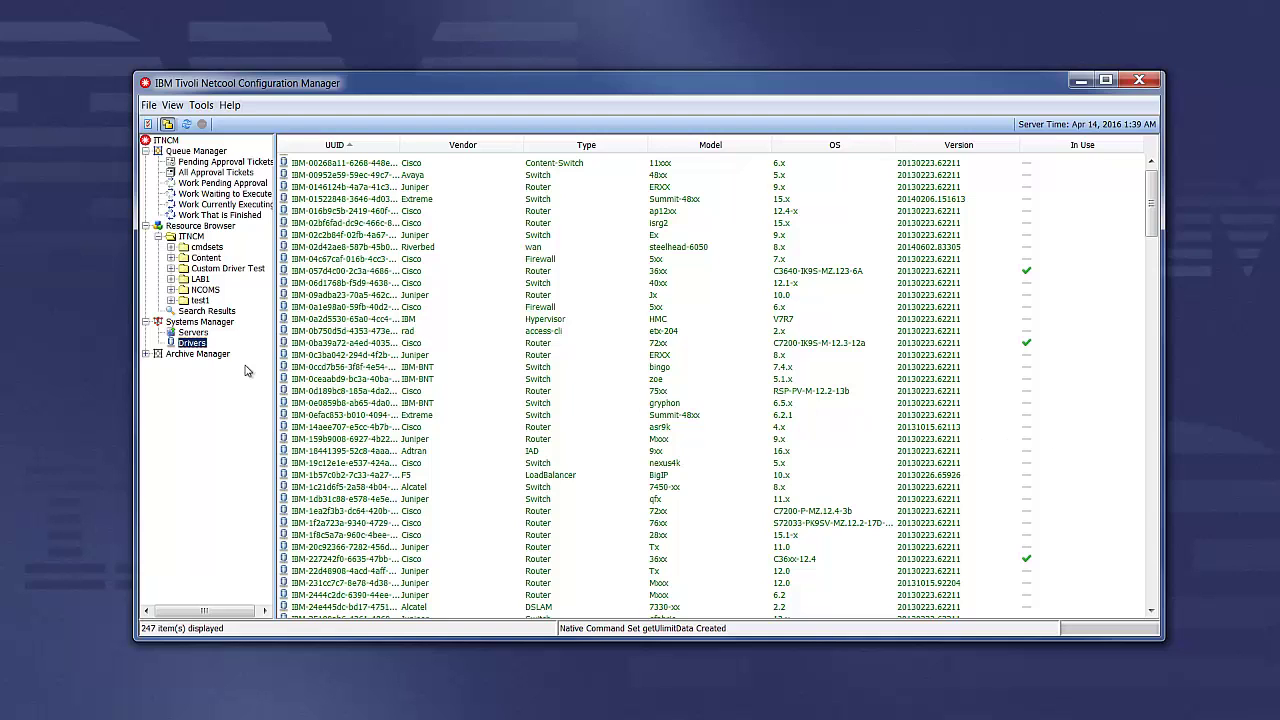
pyautogui.click(198, 334)
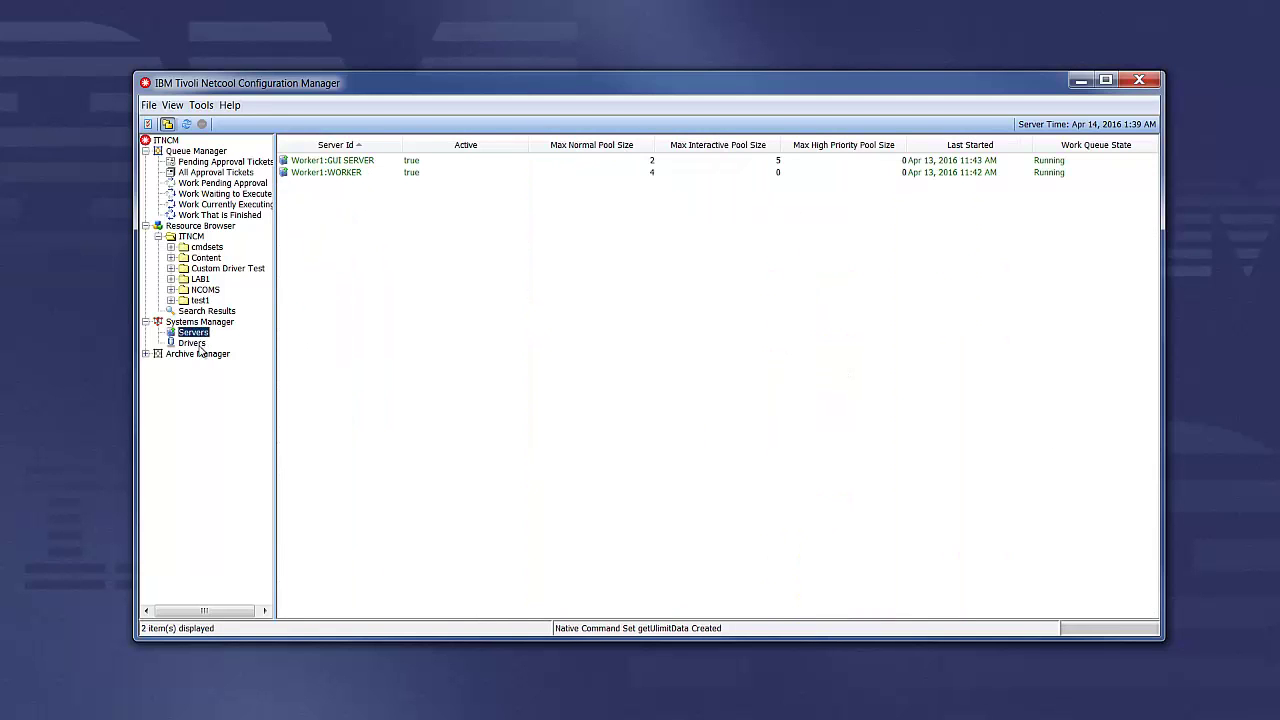
pyautogui.click(200, 349)
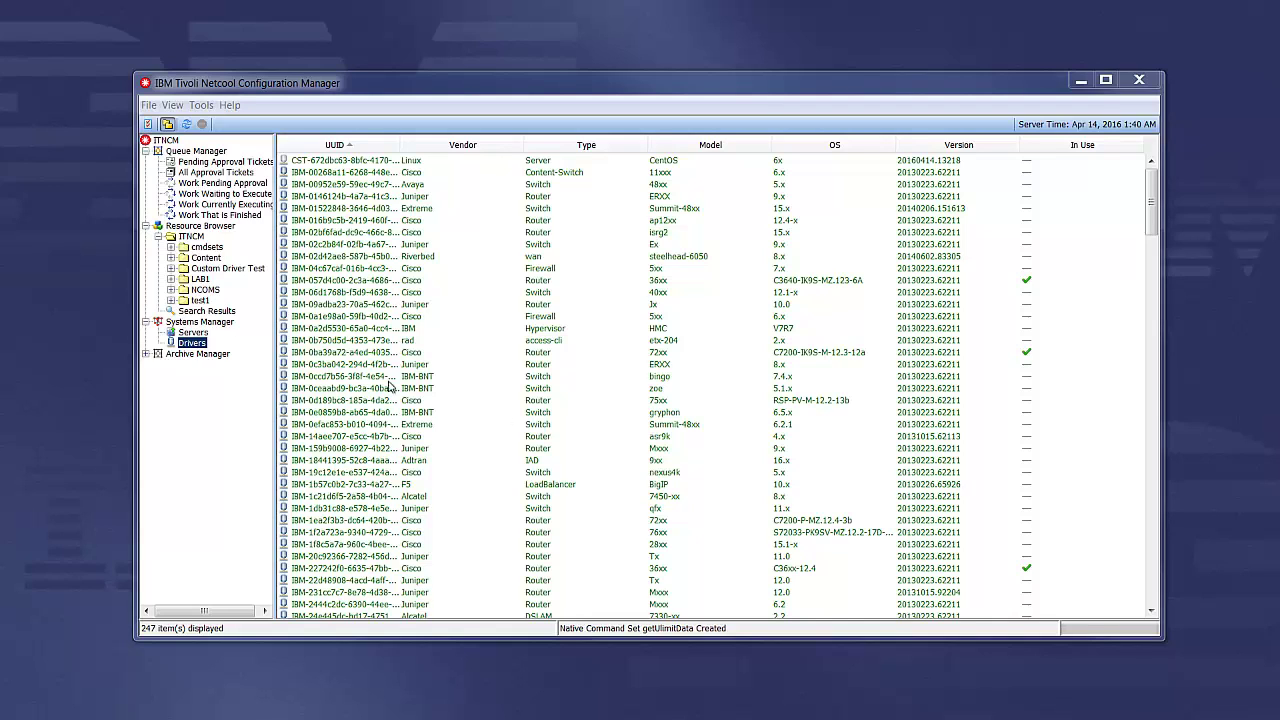
# Examine the username and password entries of the CentOS Auth resource in the Custom Driver Test realm
pyautogui.click(224, 270)
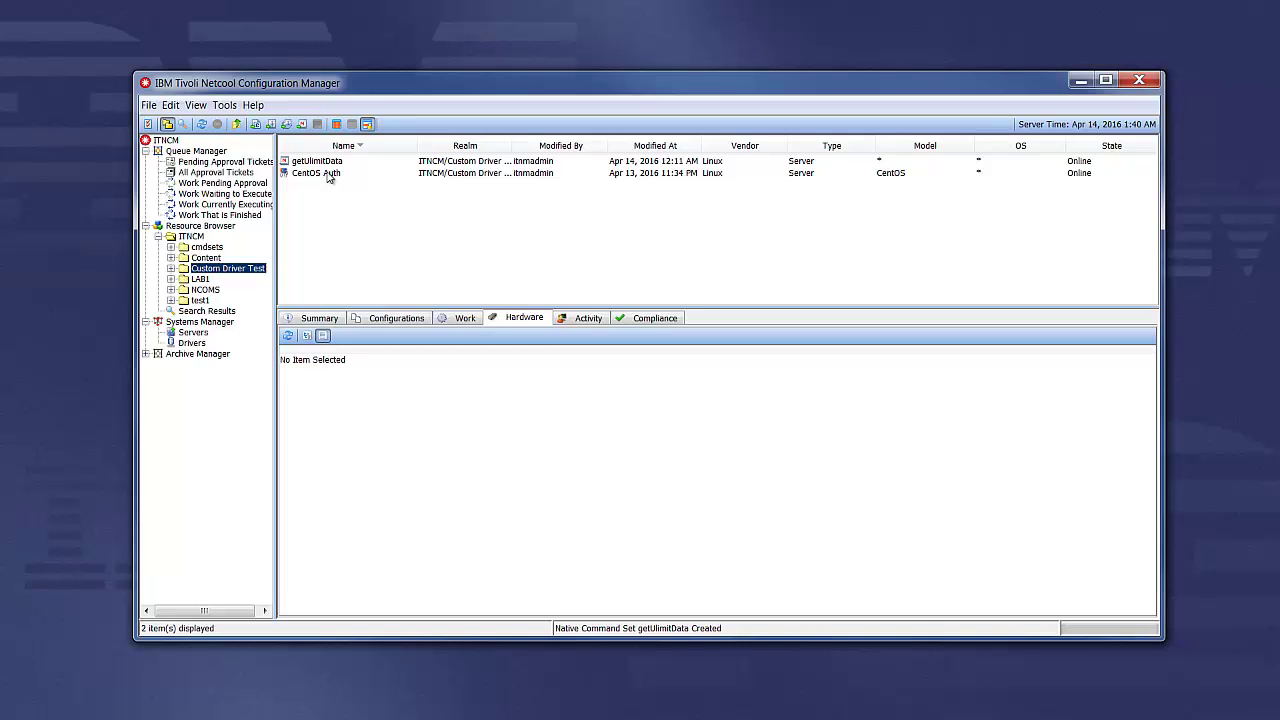
pyautogui.click(801, 178)
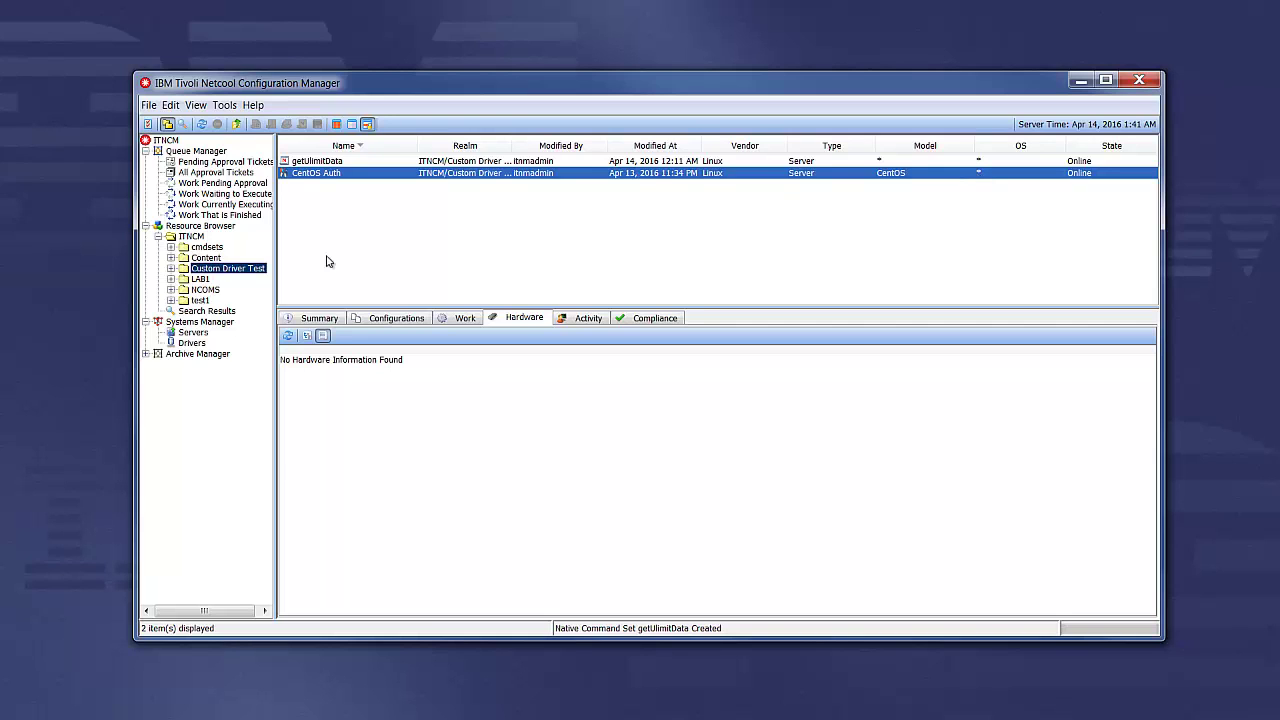
pyautogui.doubleClick(320, 174)
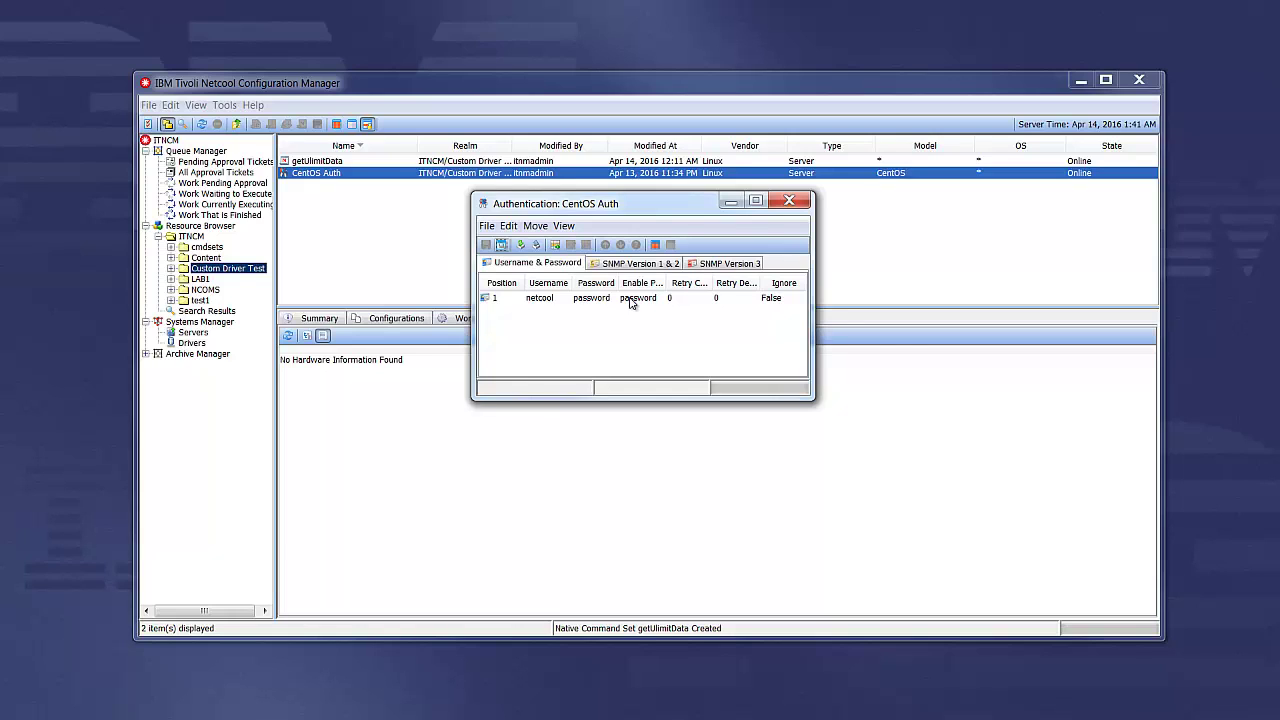
pyautogui.click(793, 202)
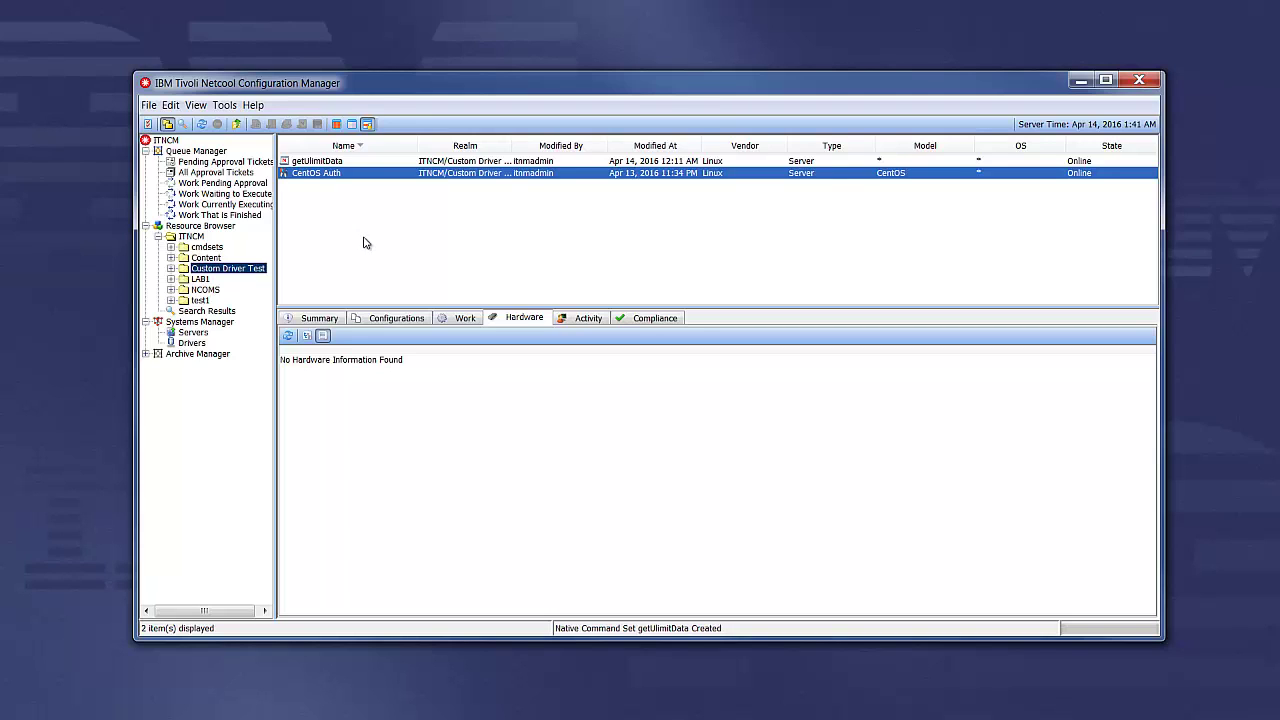
# Create a network resource named 192.168.146.30 in the Custom Driver Test realm with vendor Linux, type Server, model CentOS and OS 6*
pyautogui.click(148, 105)
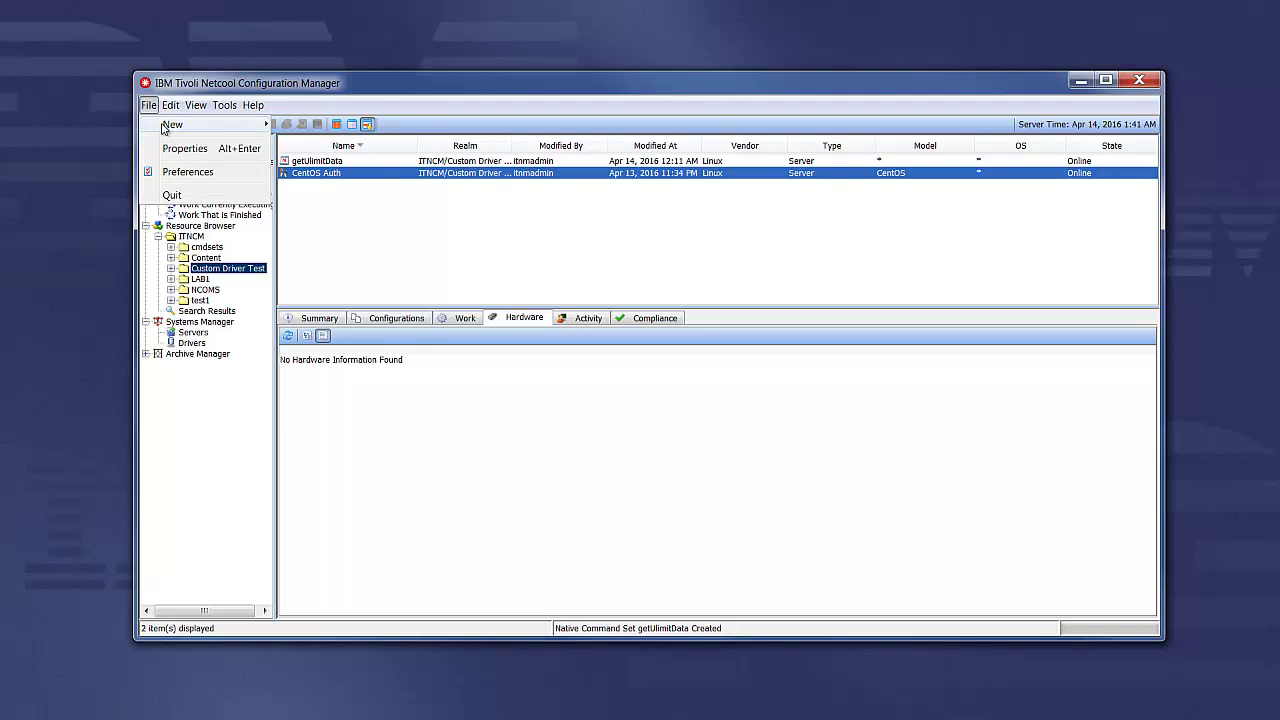
pyautogui.moveTo(166, 126)
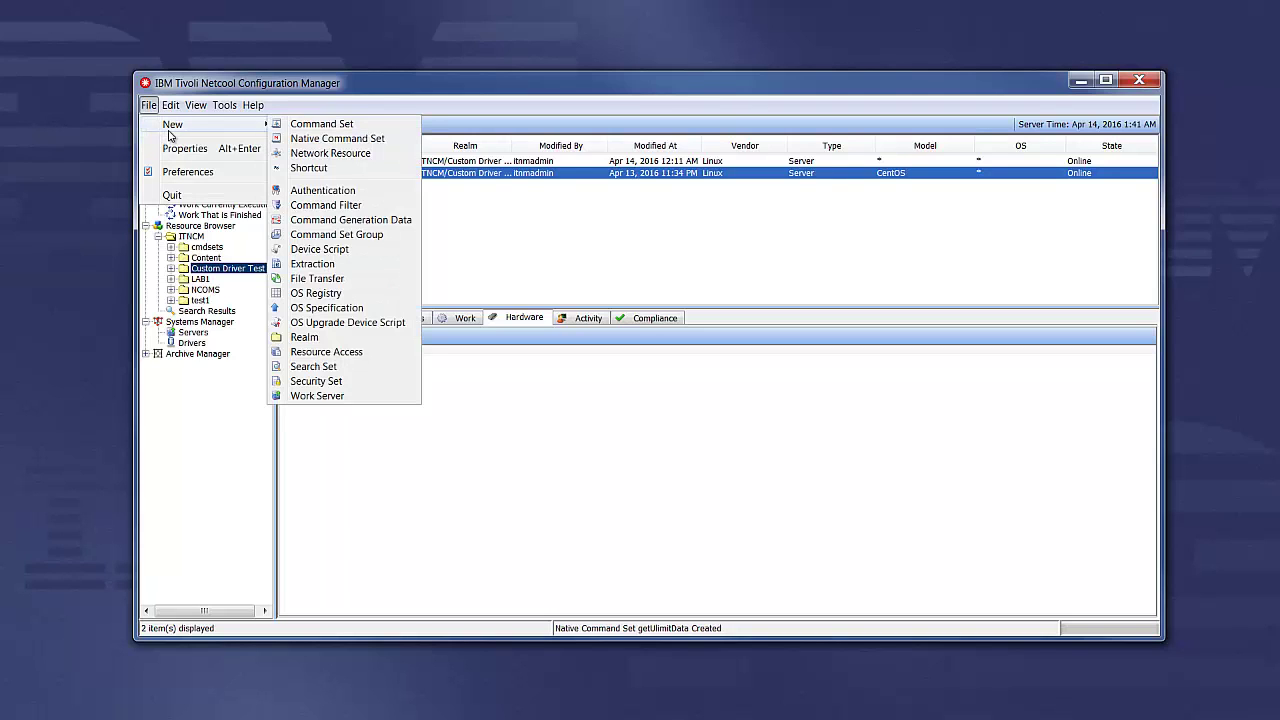
pyautogui.click(340, 153)
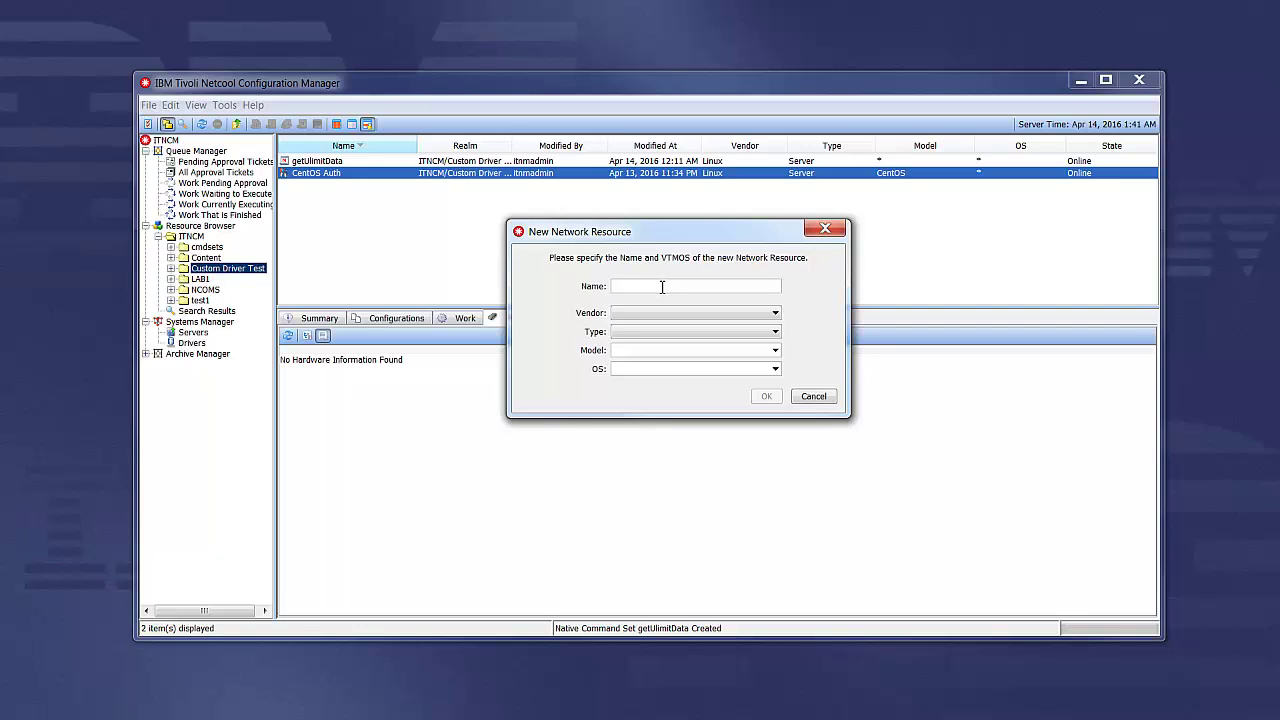
pyautogui.write('192.168.146.30')
pyautogui.click(775, 315)
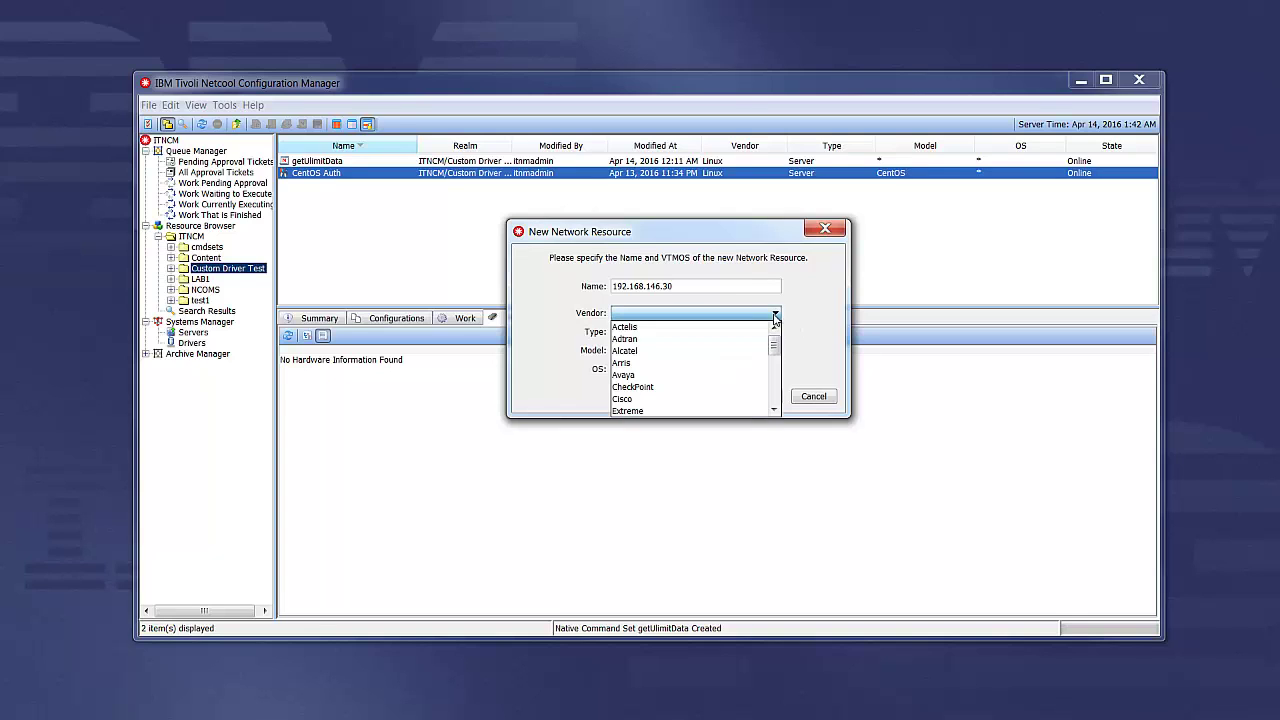
pyautogui.moveTo(775, 330); pyautogui.dragTo(777, 380)
pyautogui.click(767, 362)
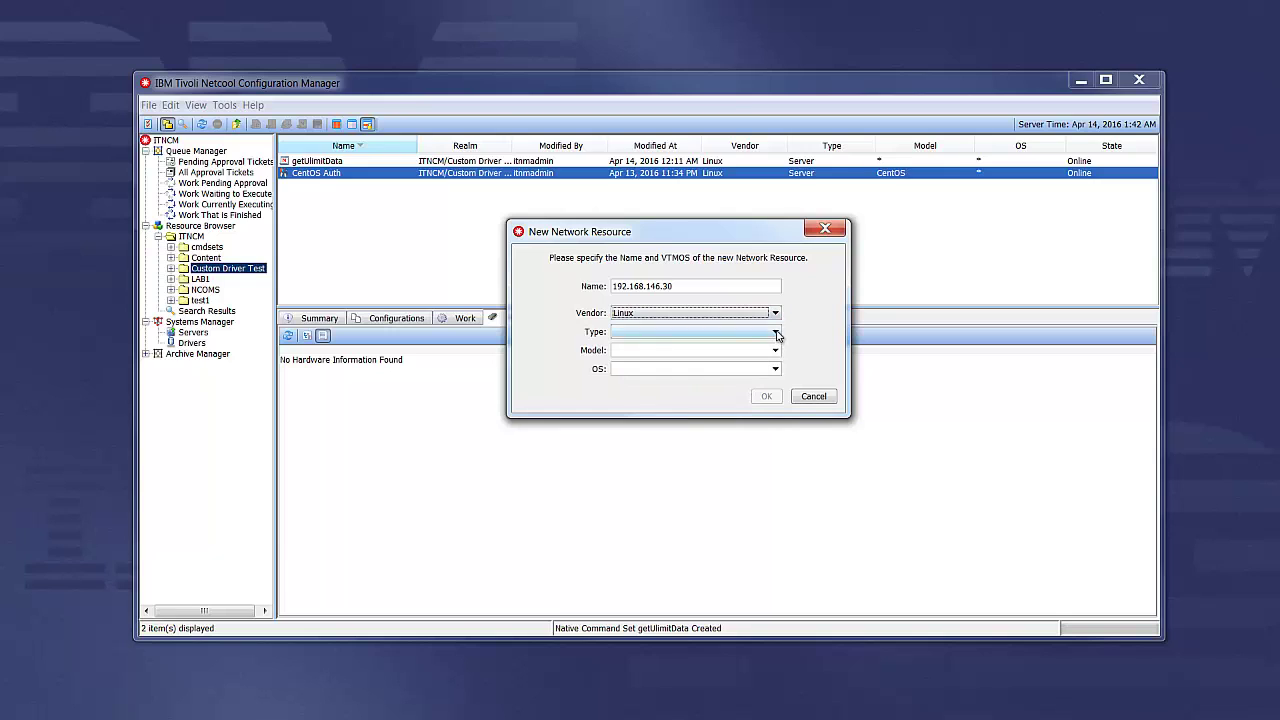
pyautogui.click(775, 332)
pyautogui.click(776, 345)
pyautogui.click(776, 352)
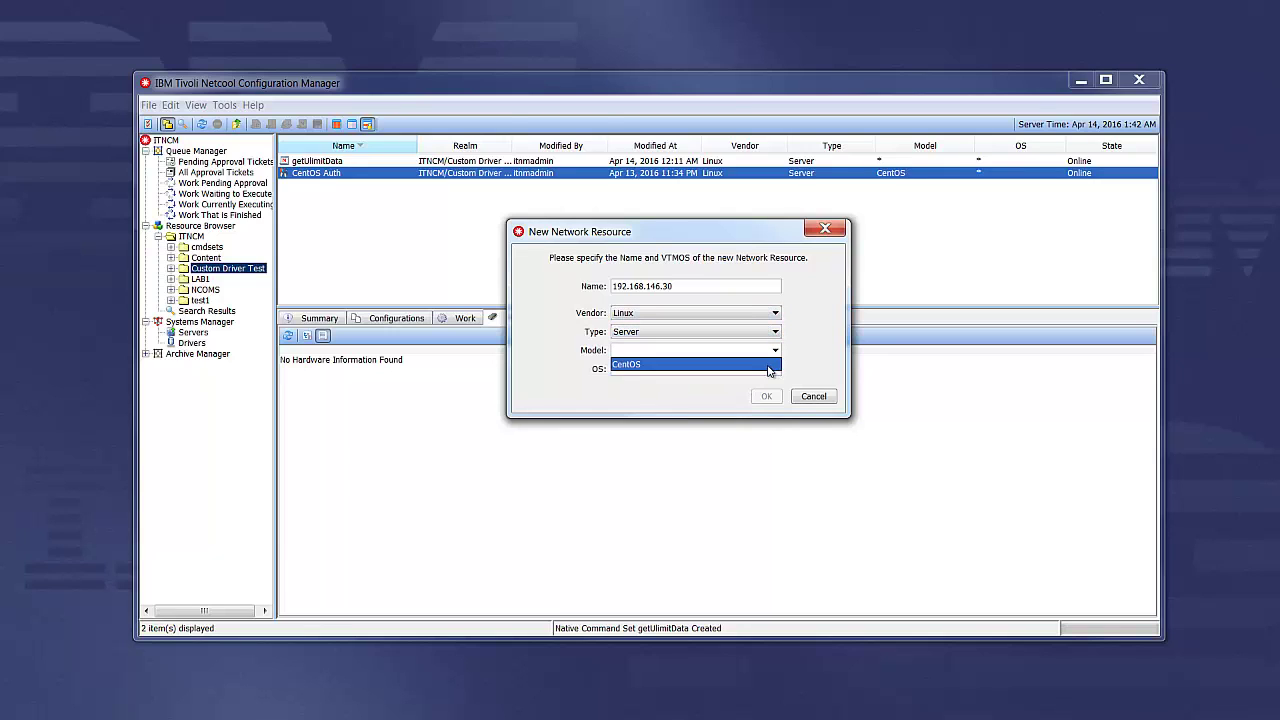
pyautogui.click(771, 365)
pyautogui.click(775, 369)
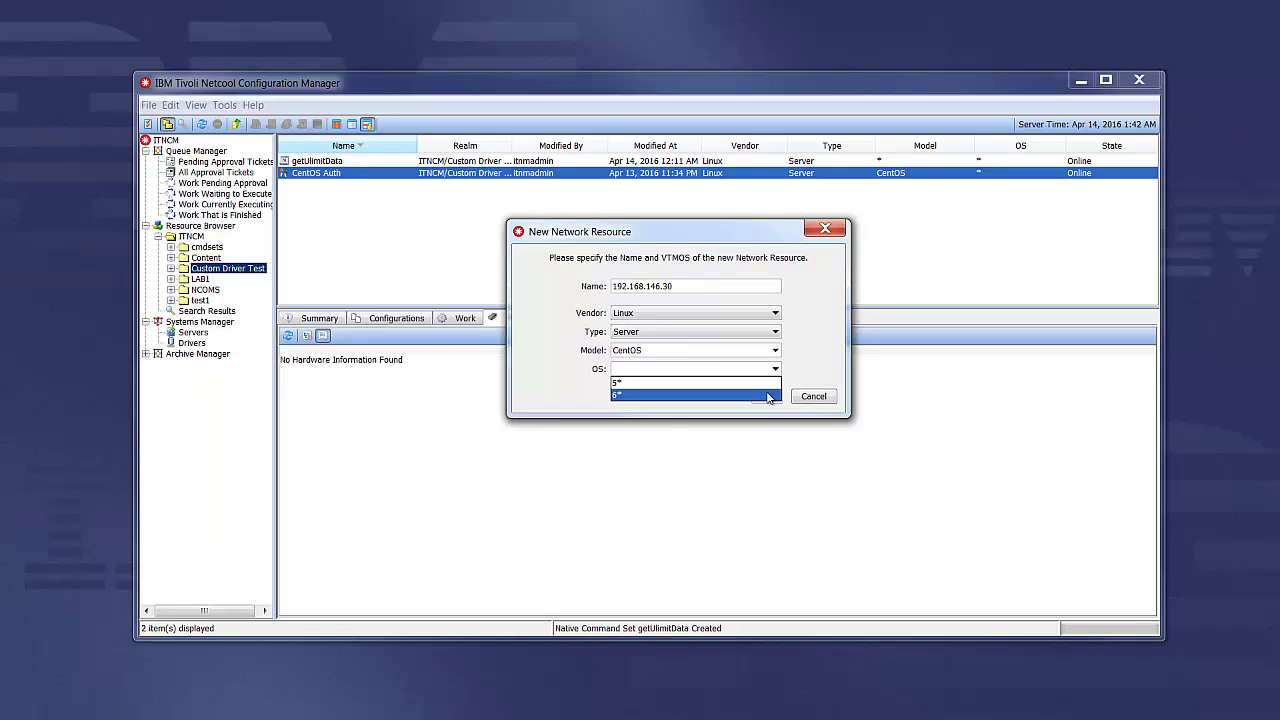
pyautogui.click(768, 395)
pyautogui.click(767, 396)
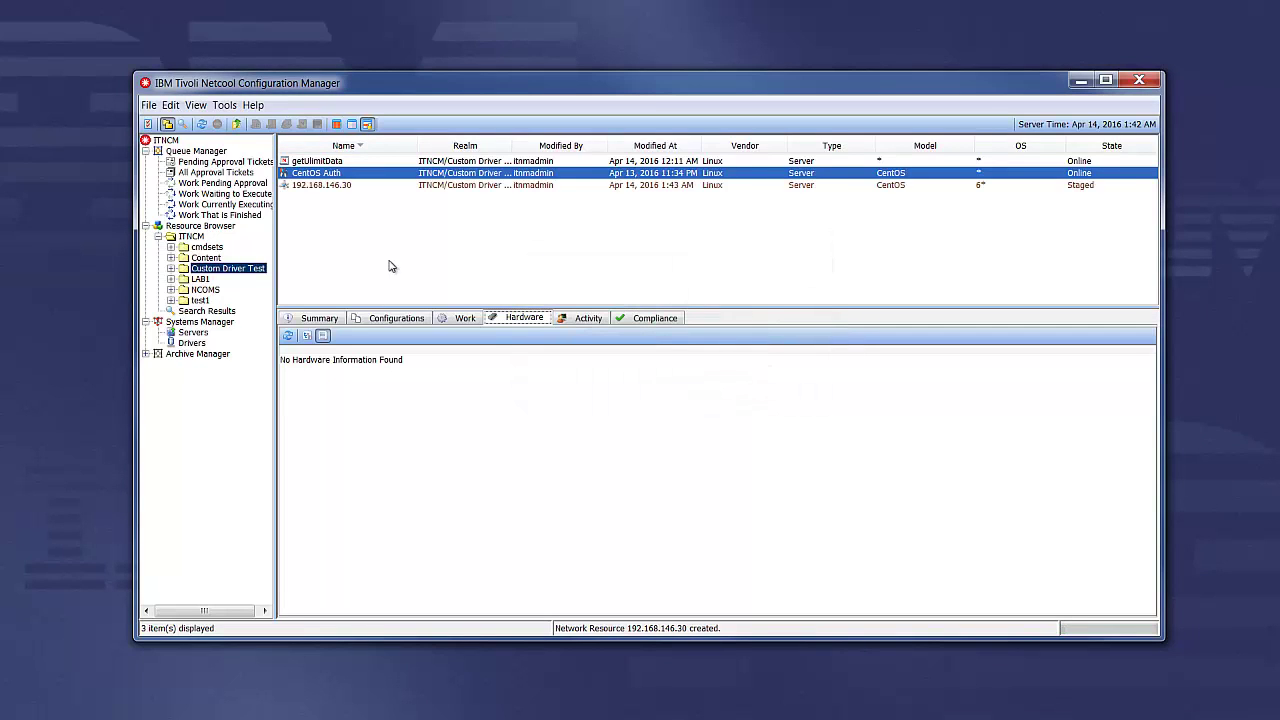
# Submit an immediate, low-priority import of network resource 192.168.146.30 that ignores all errors, without overriding authentication, and paste in a work description
pyautogui.rightClick(329, 191)
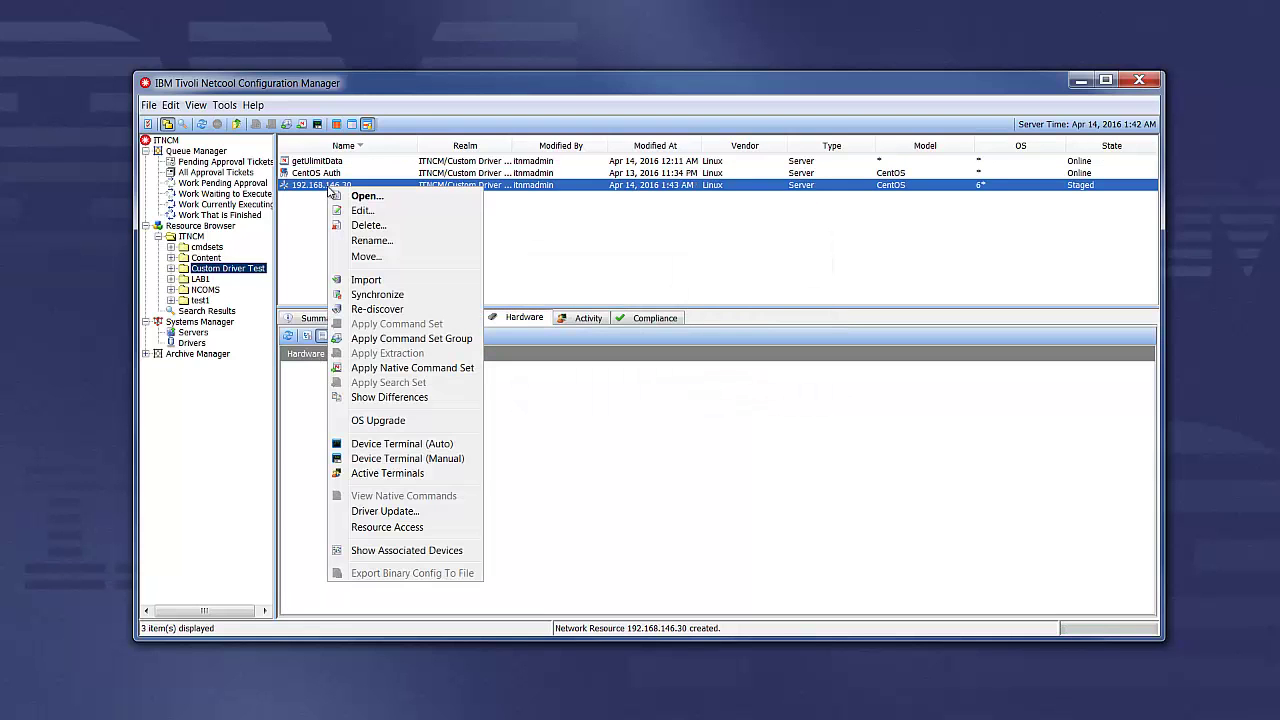
pyautogui.click(366, 280)
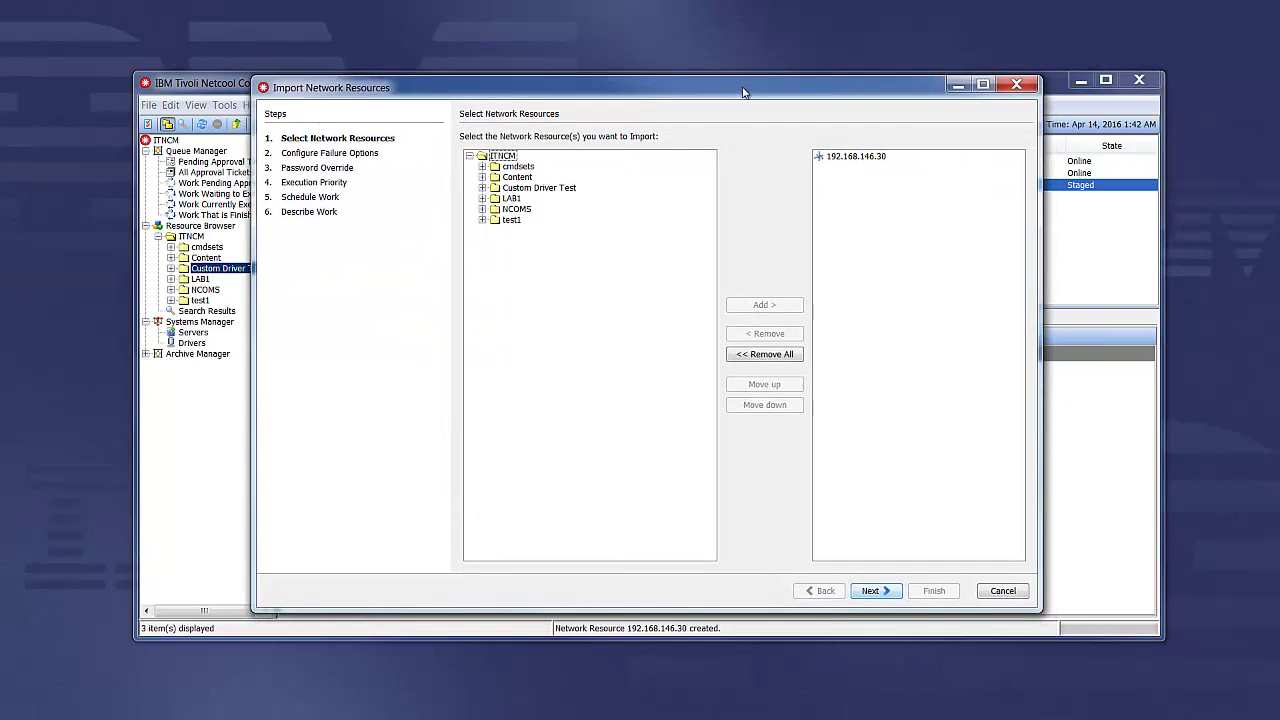
pyautogui.moveTo(733, 93); pyautogui.dragTo(729, 83)
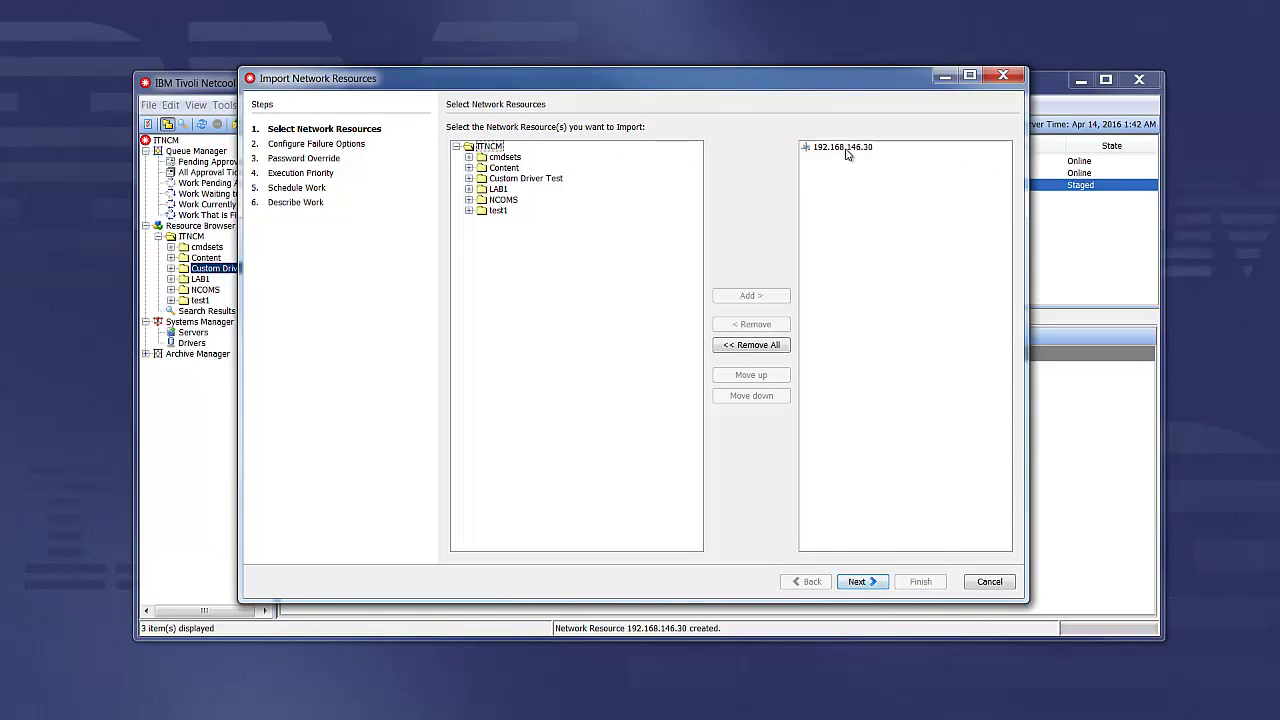
pyautogui.click(880, 583)
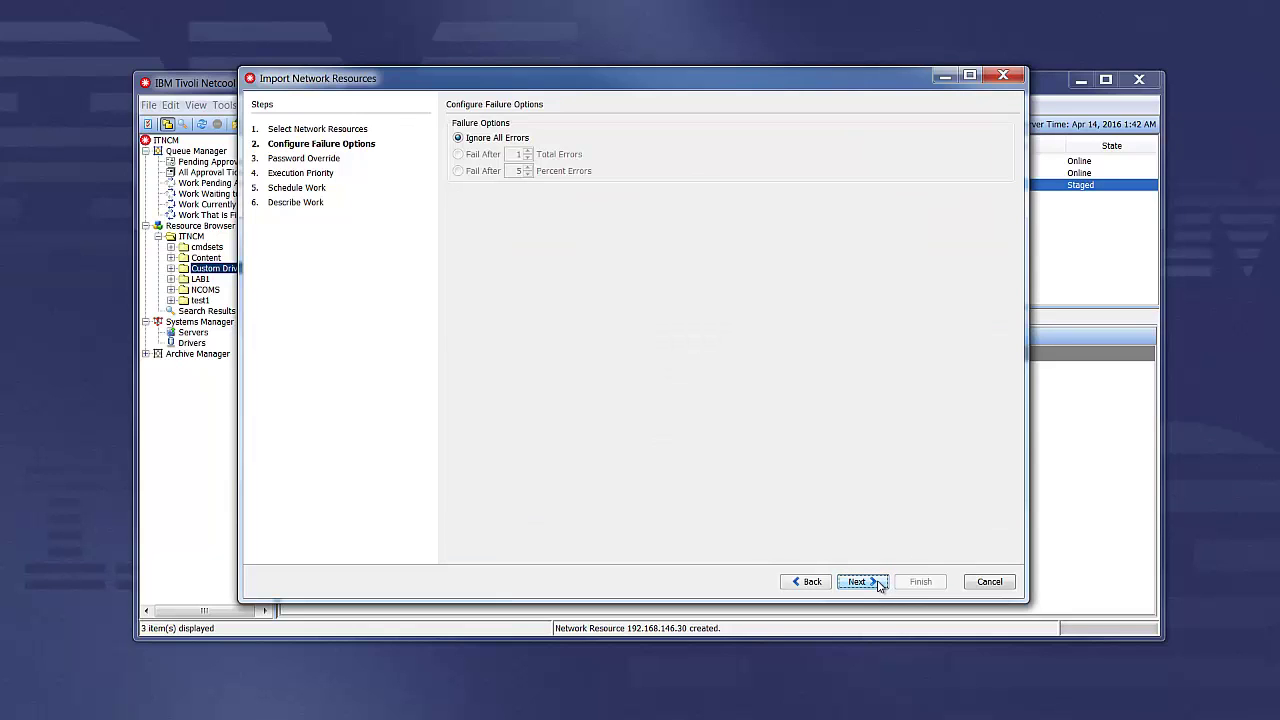
pyautogui.click(879, 583)
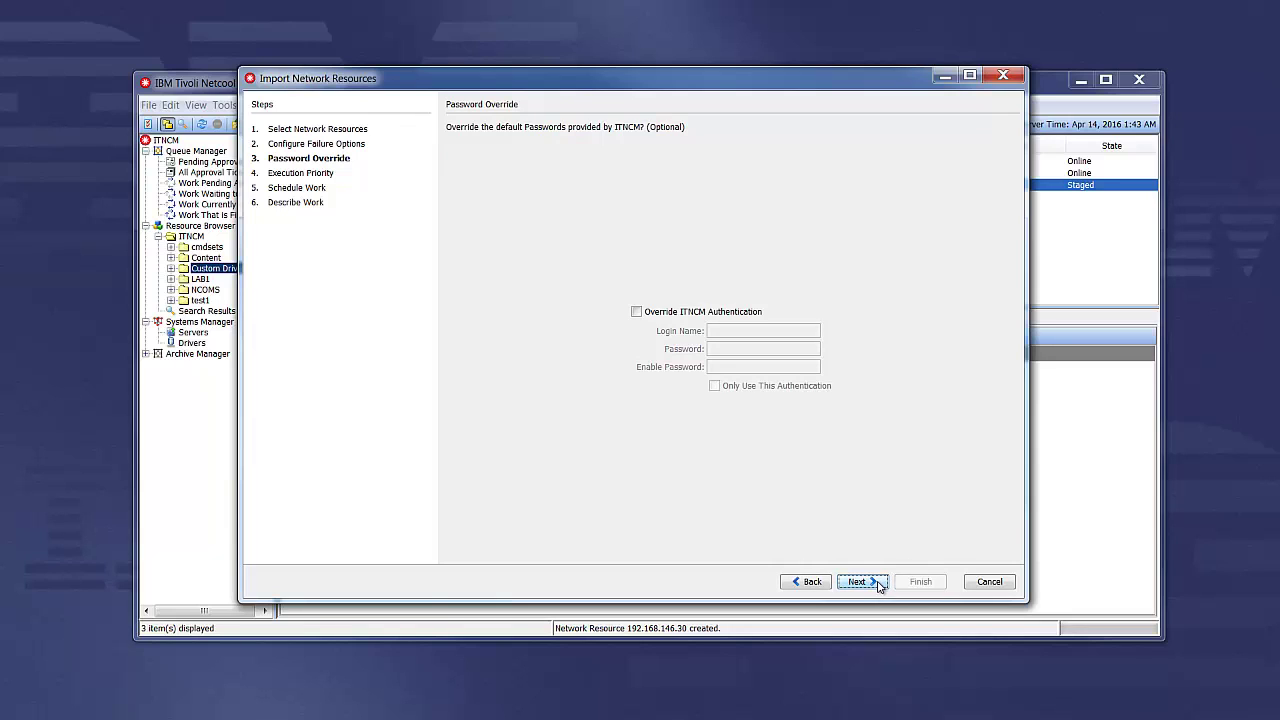
pyautogui.click(879, 583)
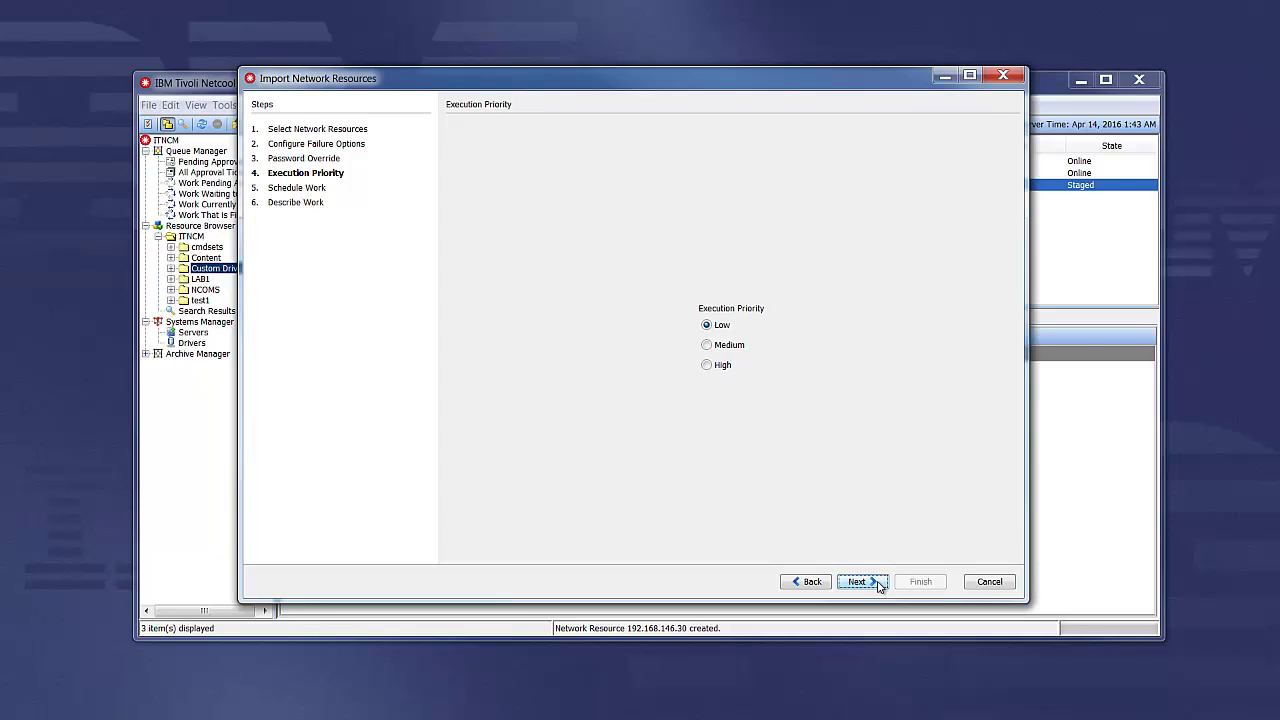
pyautogui.click(879, 583)
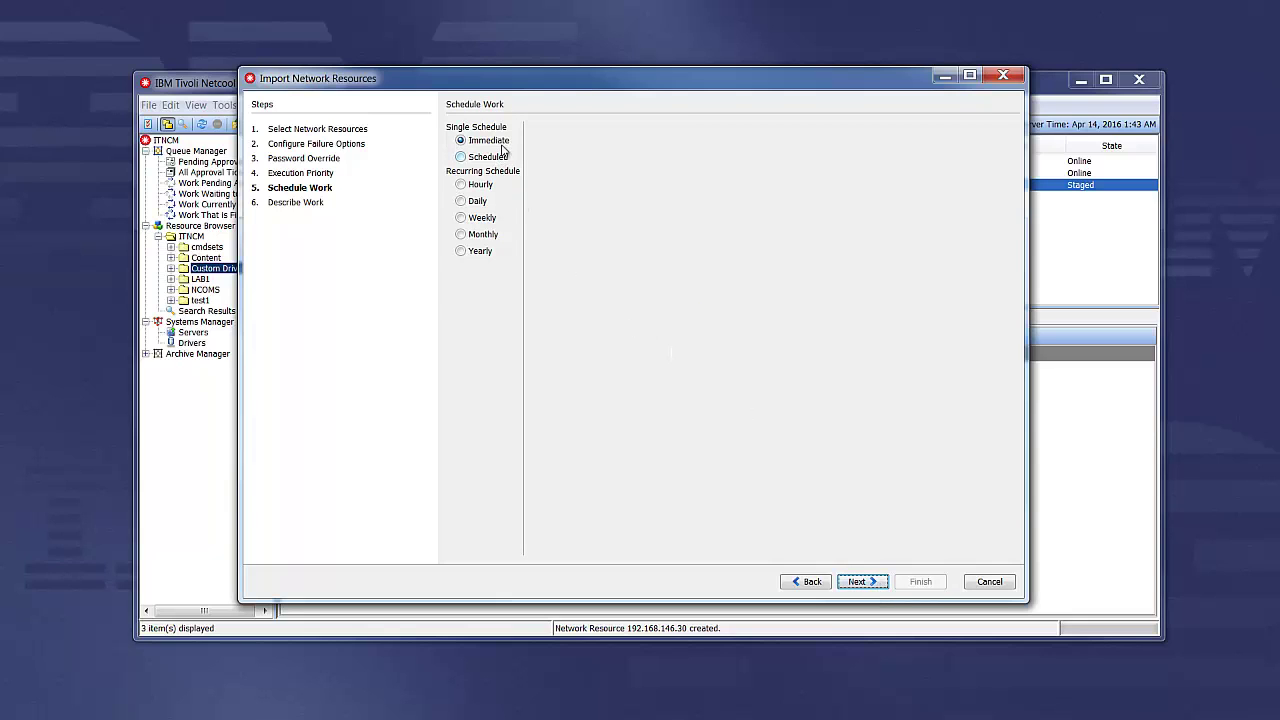
pyautogui.click(871, 584)
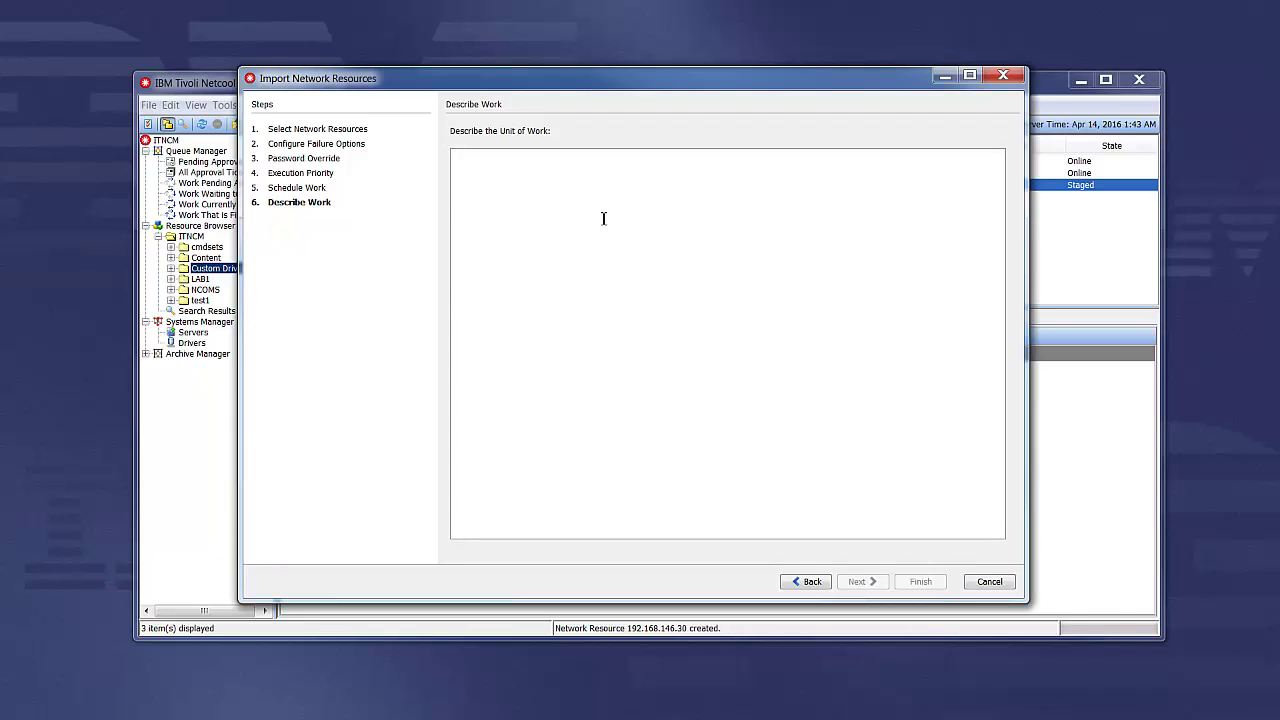
pyautogui.hotkey('ctrl', 'v')
pyautogui.click(916, 580)
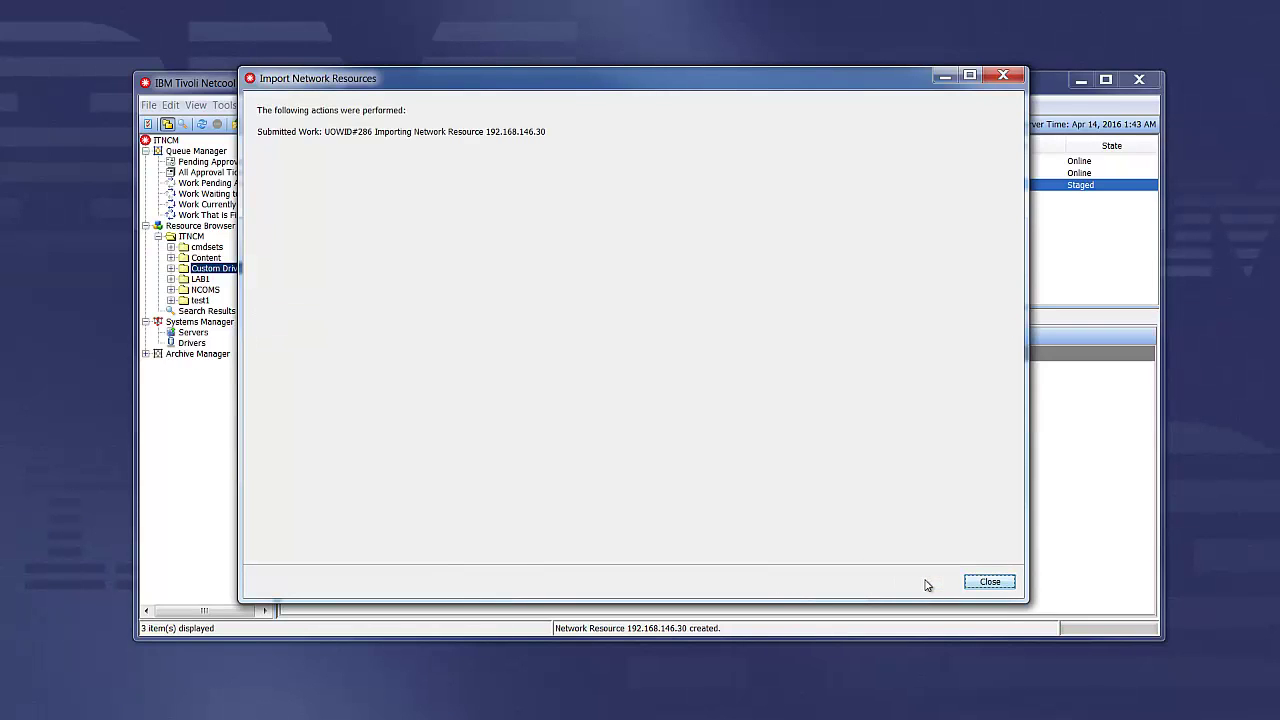
pyautogui.click(988, 582)
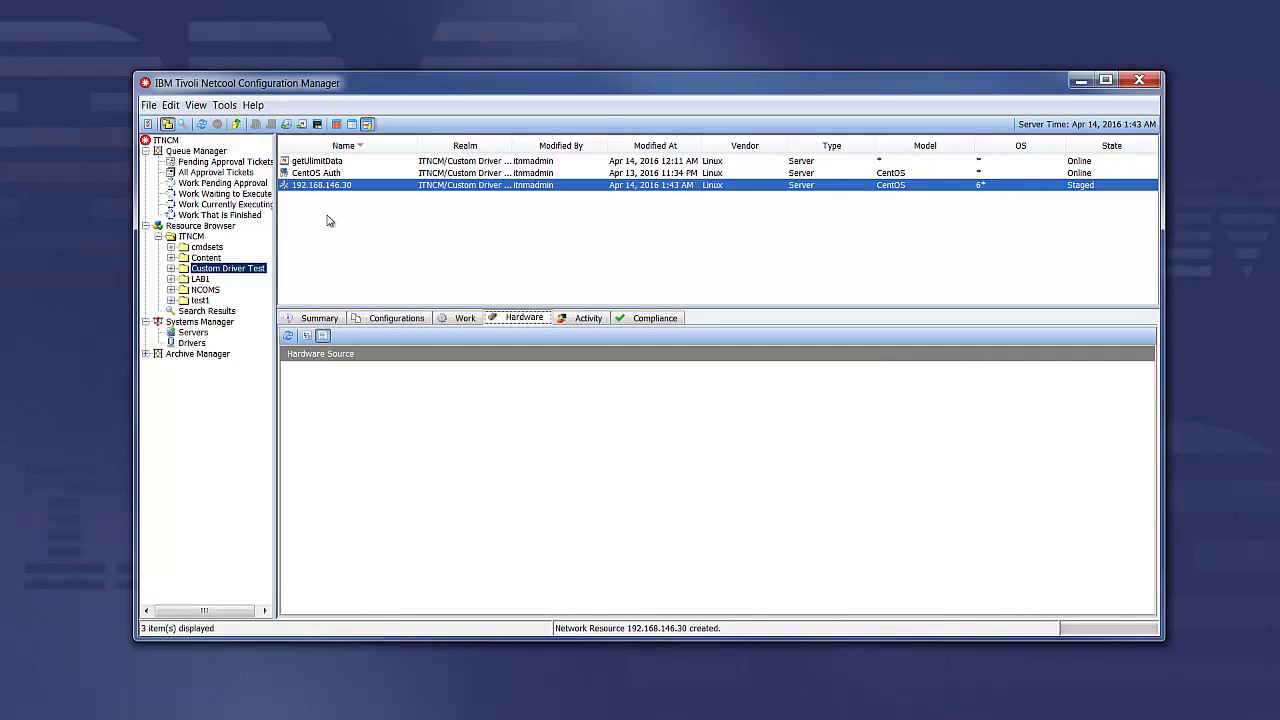
# Examine the resource log of the 192.168.146.30 import job for the cause of its device error, then close the log
pyautogui.click(256, 205)
pyautogui.click(290, 167)
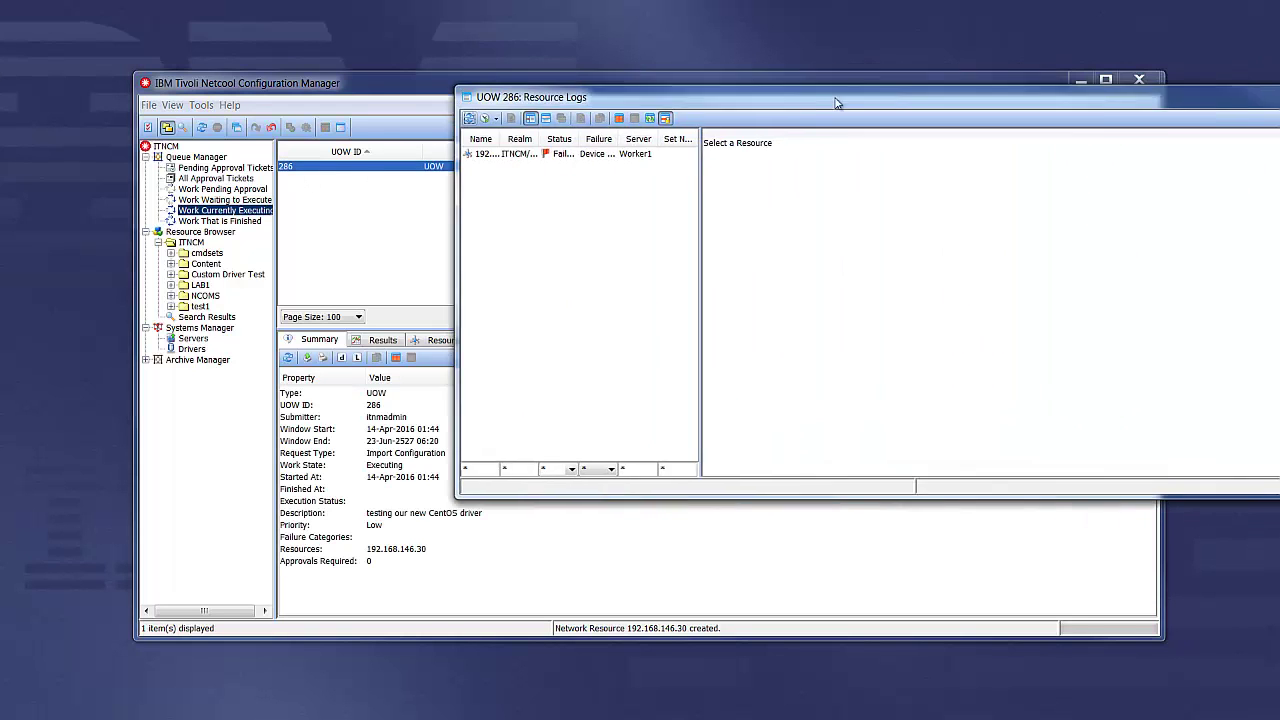
pyautogui.moveTo(880, 100); pyautogui.dragTo(631, 105)
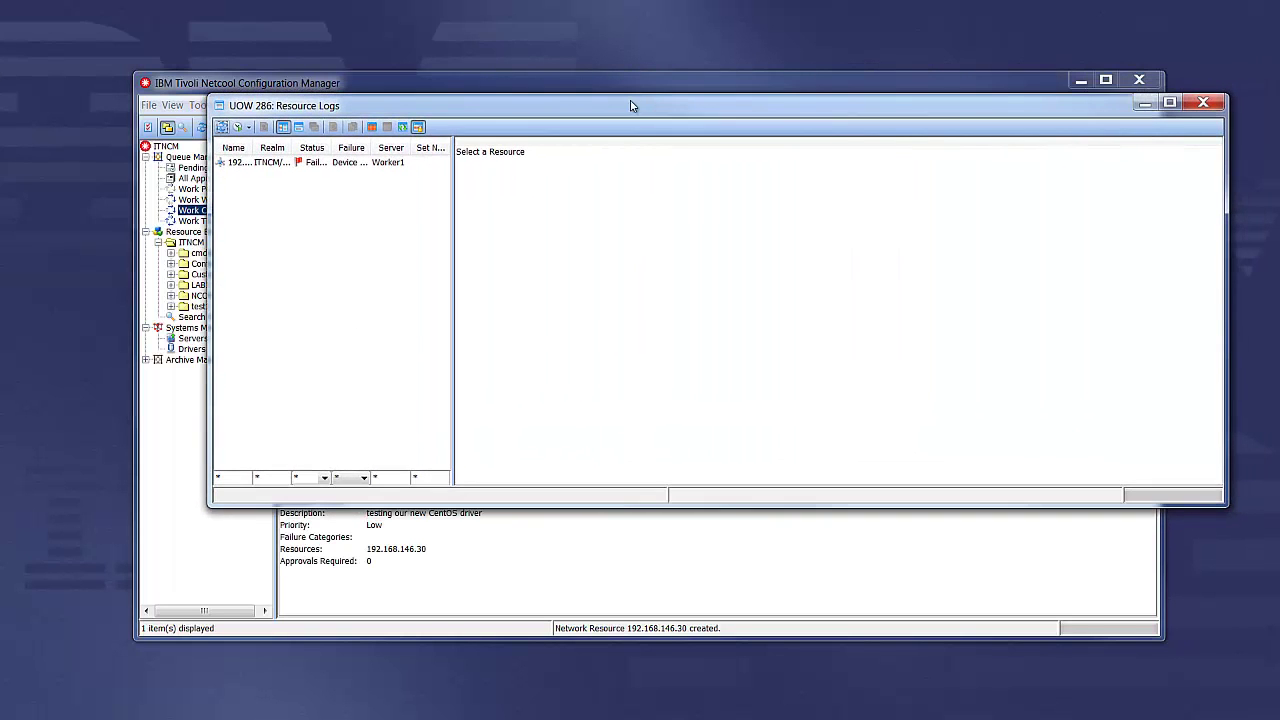
pyautogui.click(341, 163)
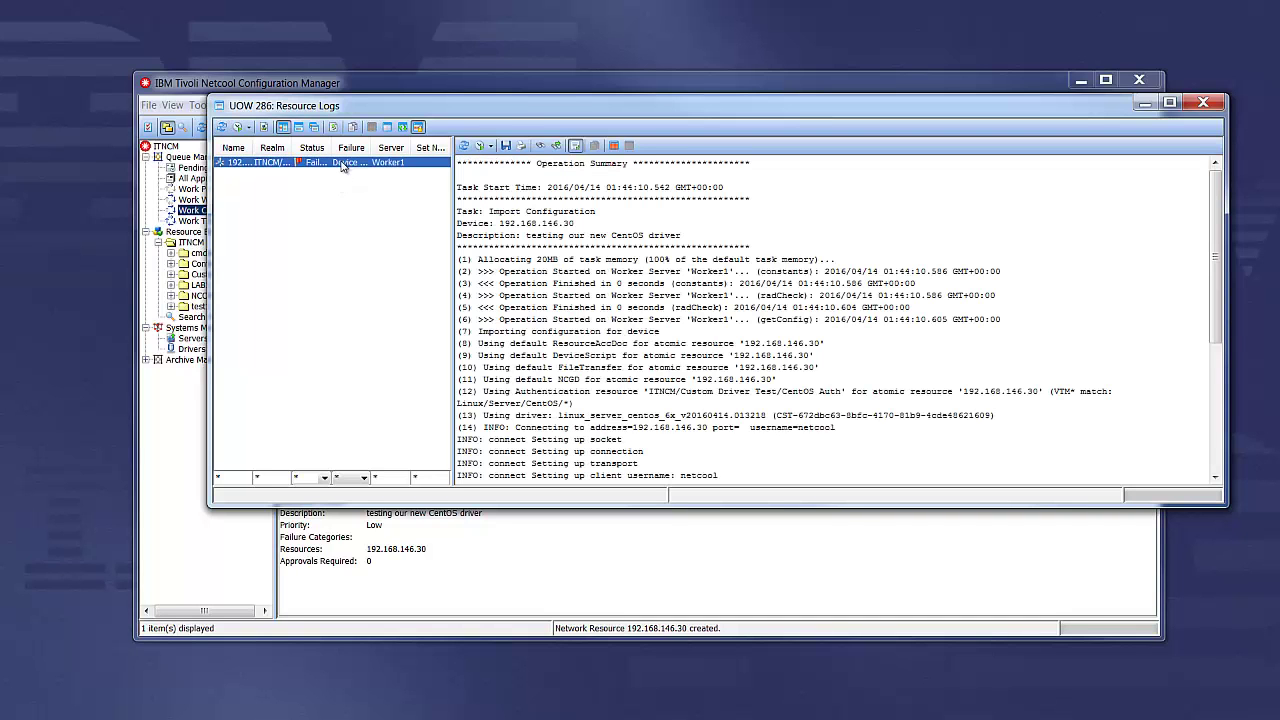
pyautogui.moveTo(1219, 252); pyautogui.dragTo(1200, 314)
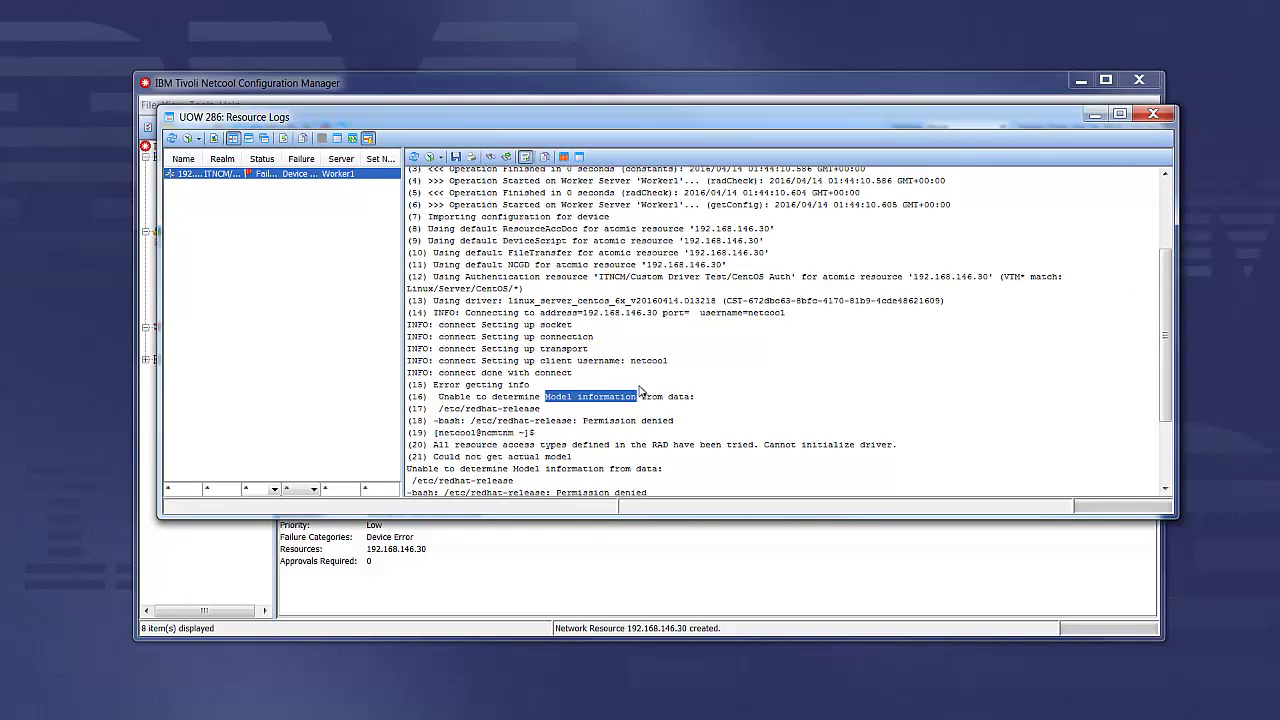
pyautogui.click(1155, 115)
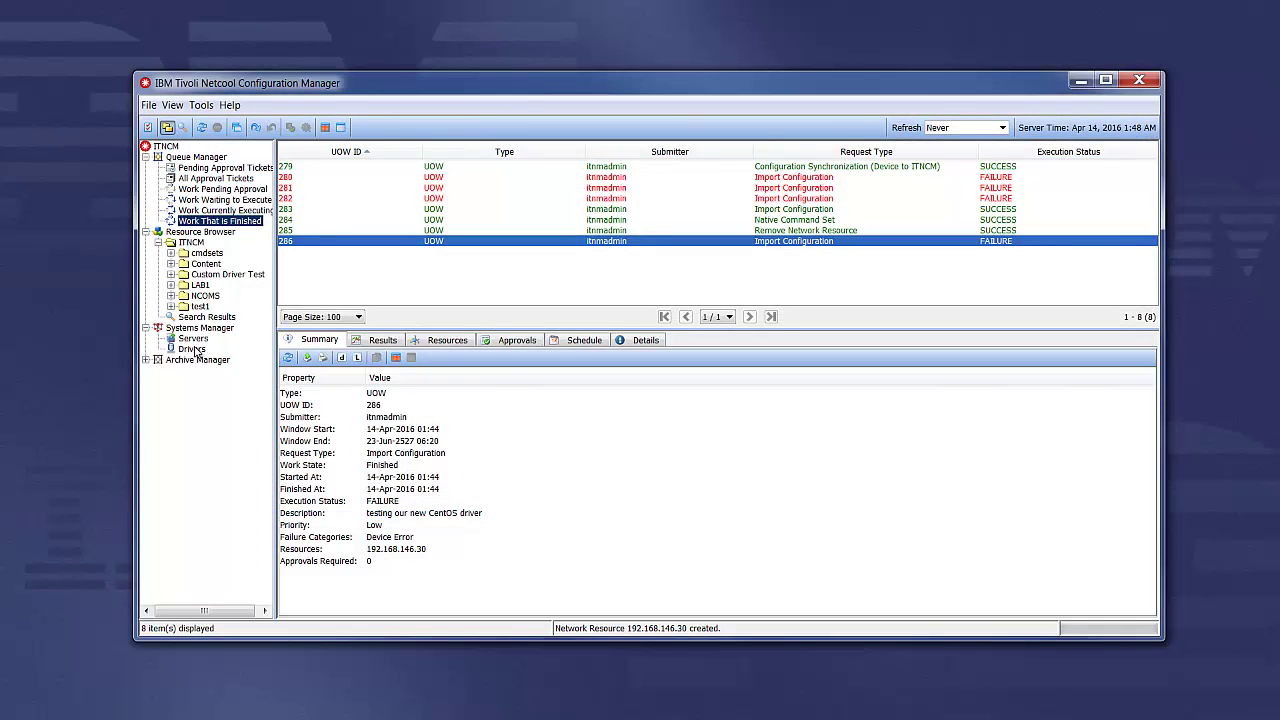
# Open the custom Linux Server CentOS 6x driver for editing and bring up the SSH version of its default device script
pyautogui.click(193, 349)
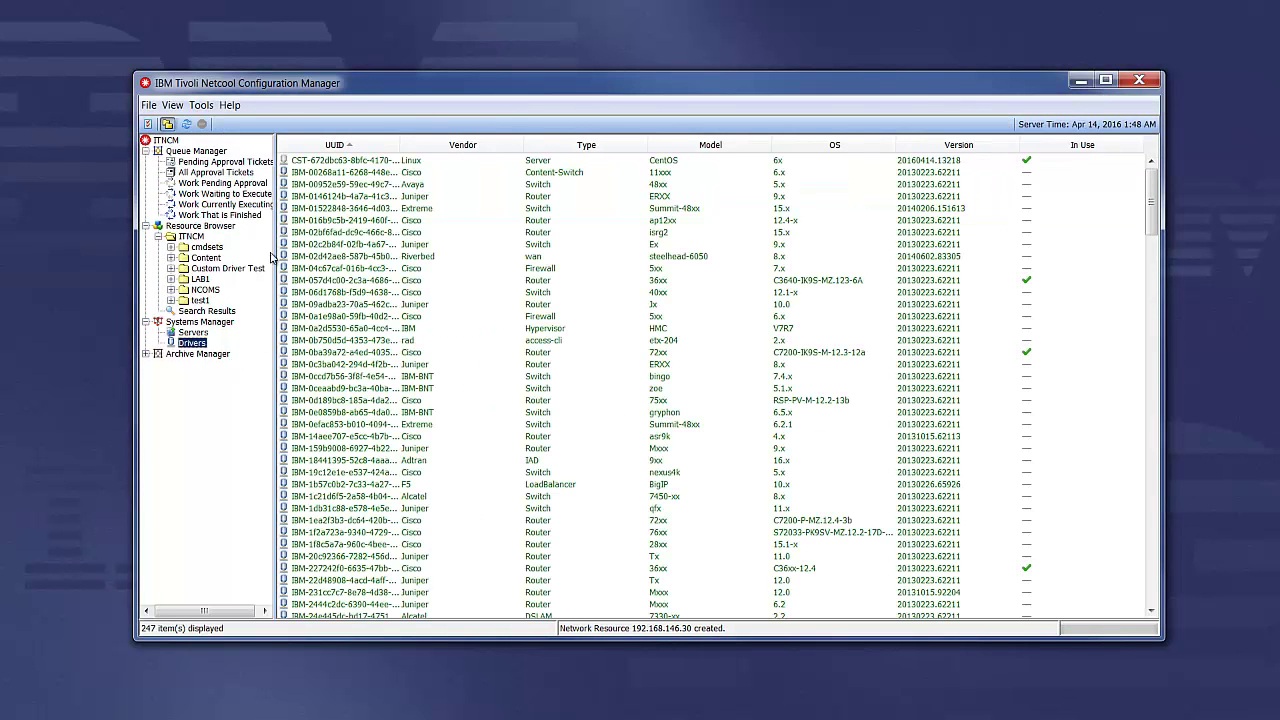
pyautogui.click(202, 105)
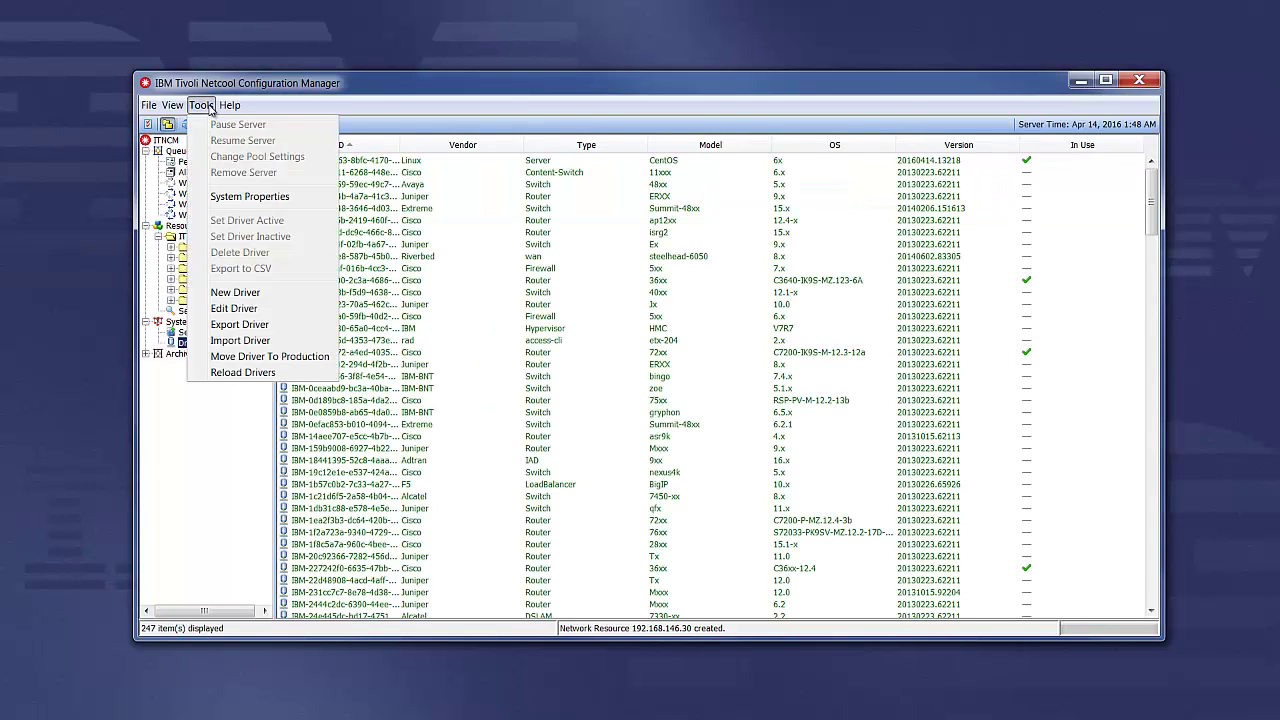
pyautogui.click(236, 309)
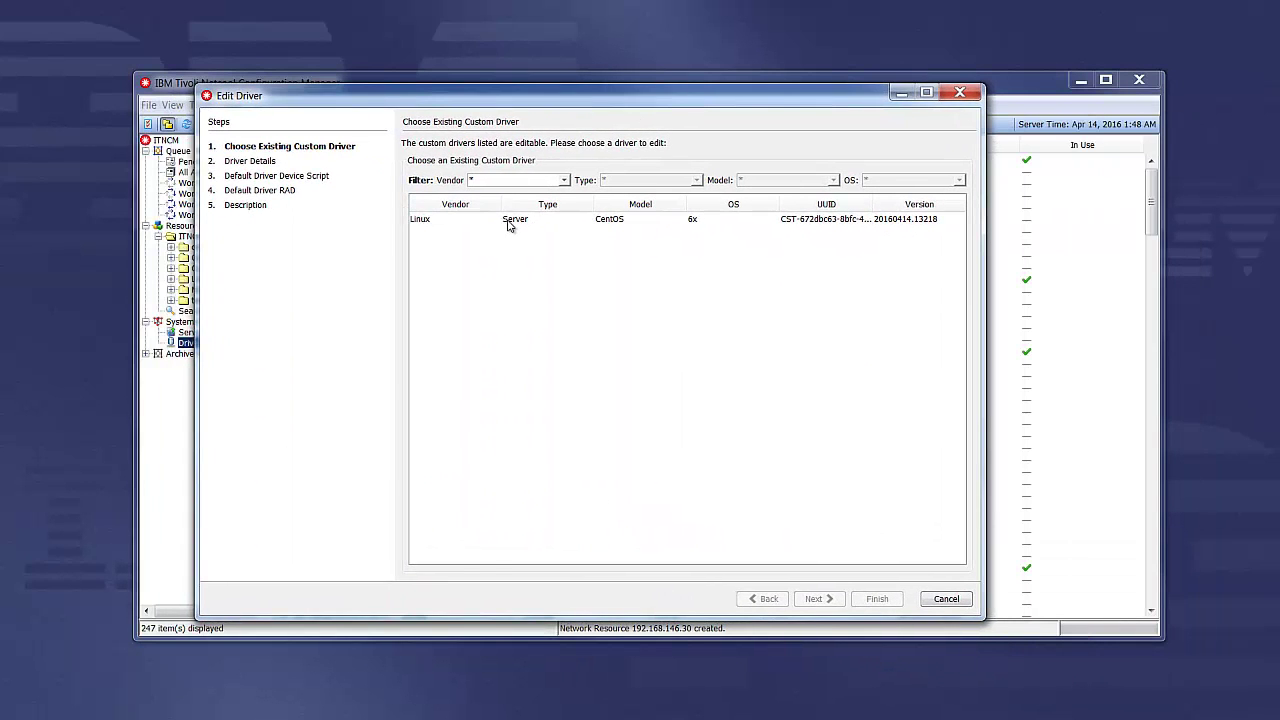
pyautogui.click(508, 221)
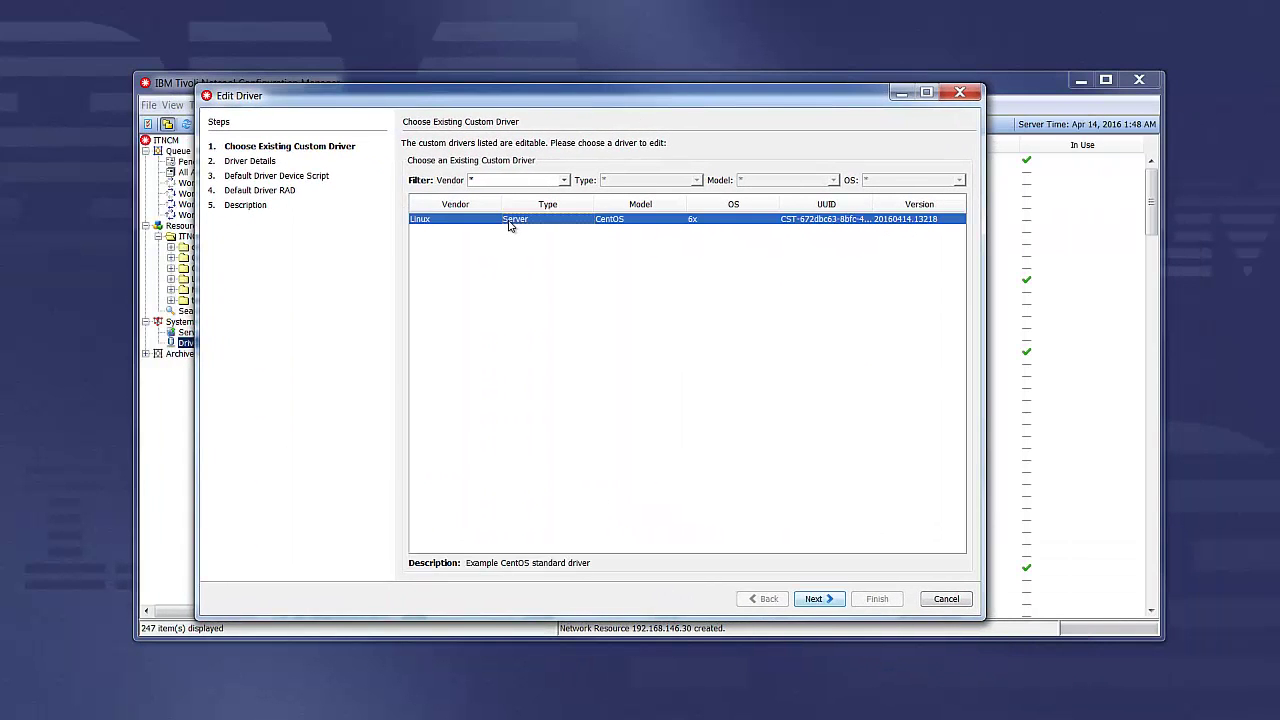
pyautogui.click(816, 599)
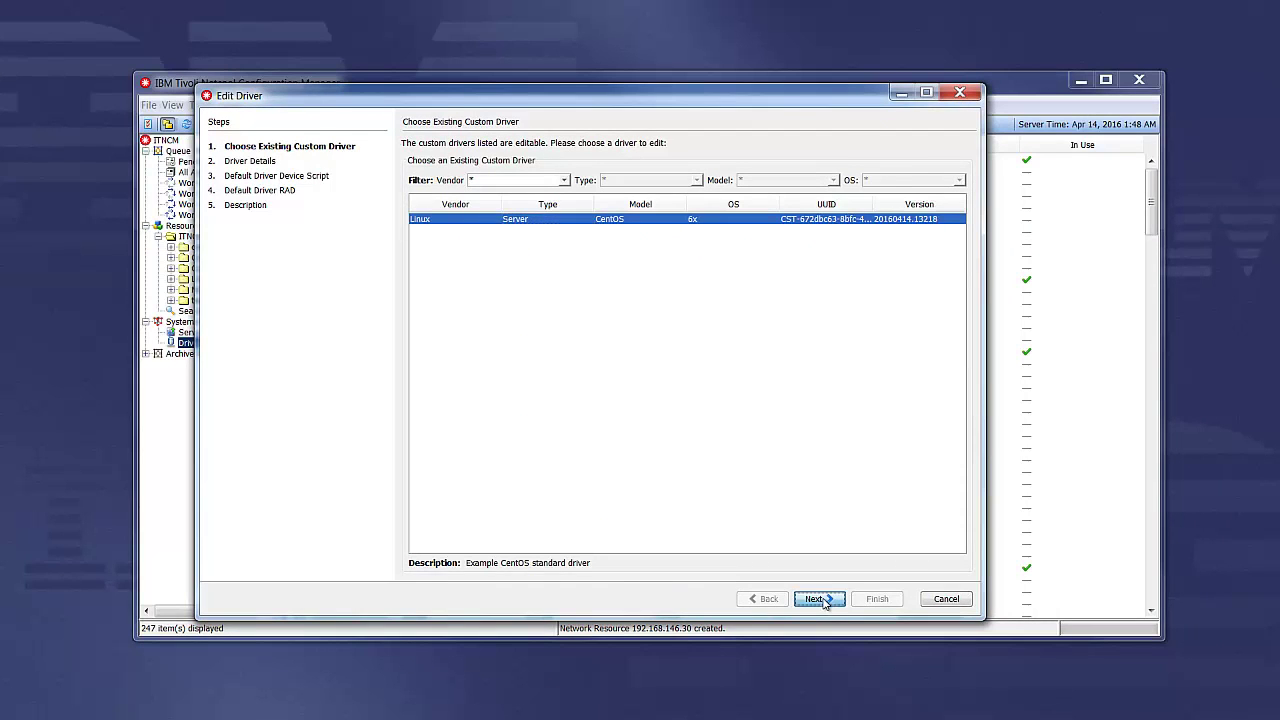
pyautogui.click(822, 603)
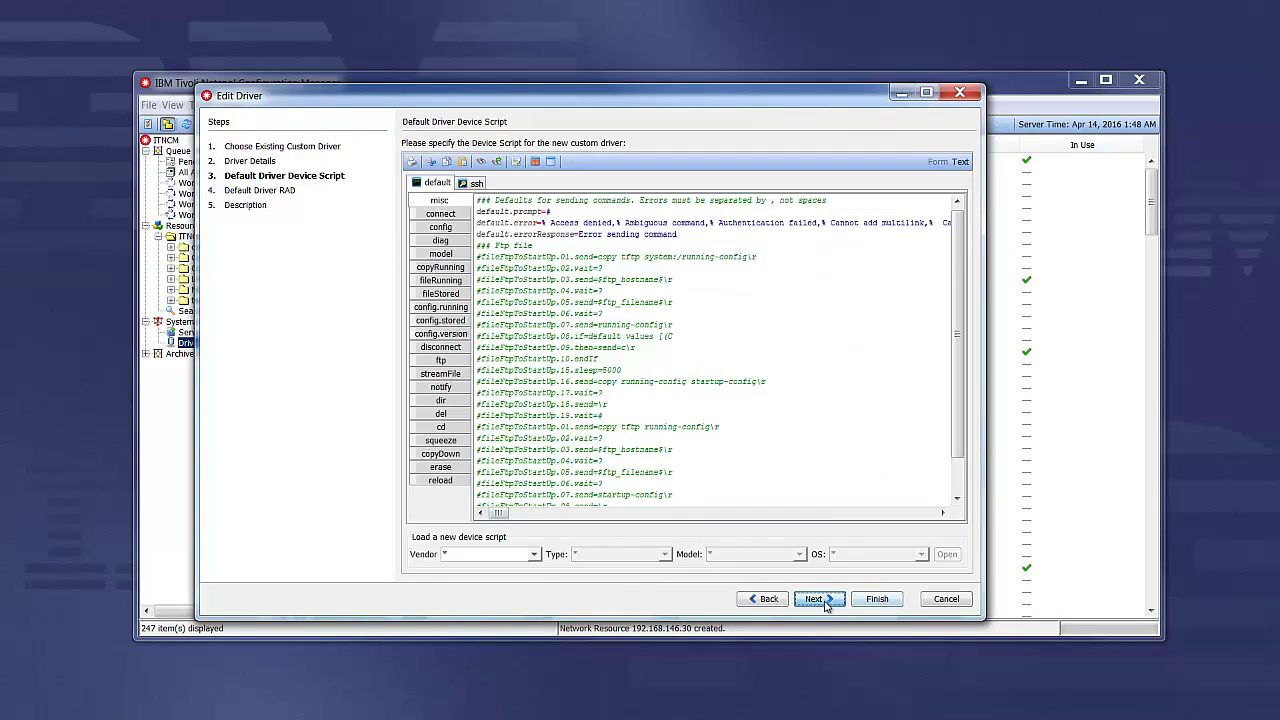
pyautogui.click(478, 184)
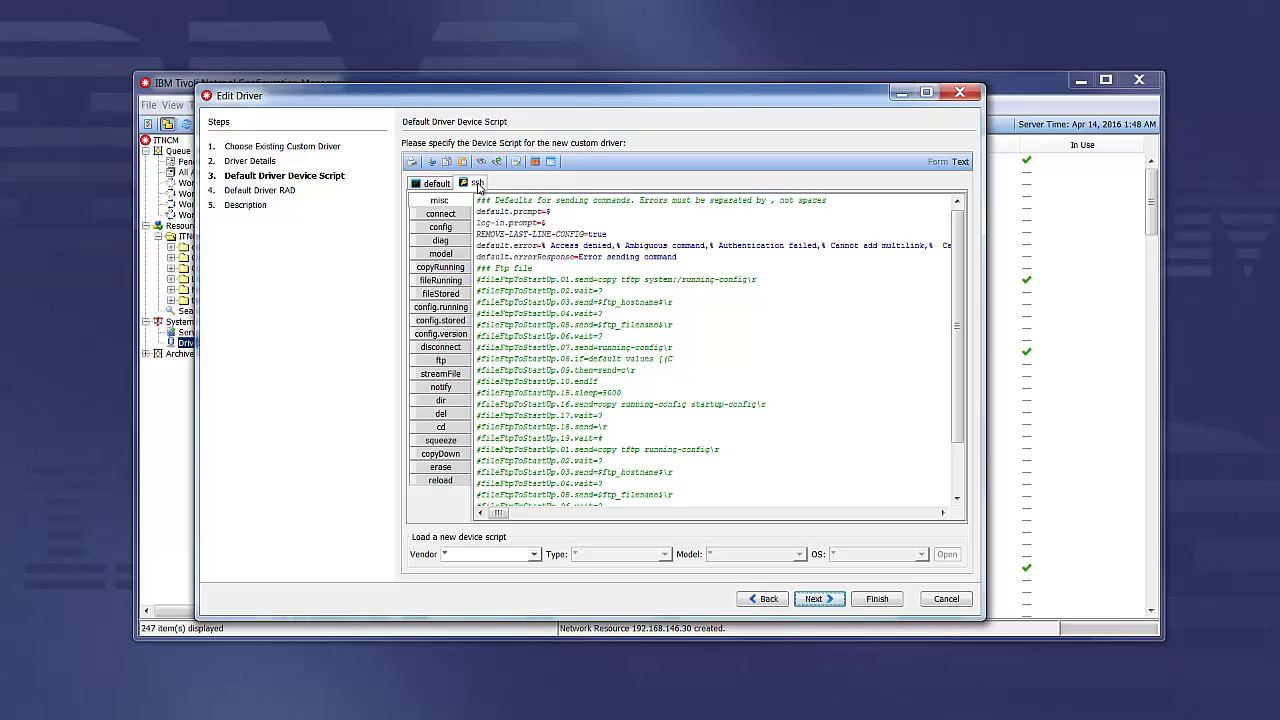
# Correct the SSH script's model command to "model.send=cat /etc/redhat-release\r" and check the config.version section for the same mistake
pyautogui.click(448, 259)
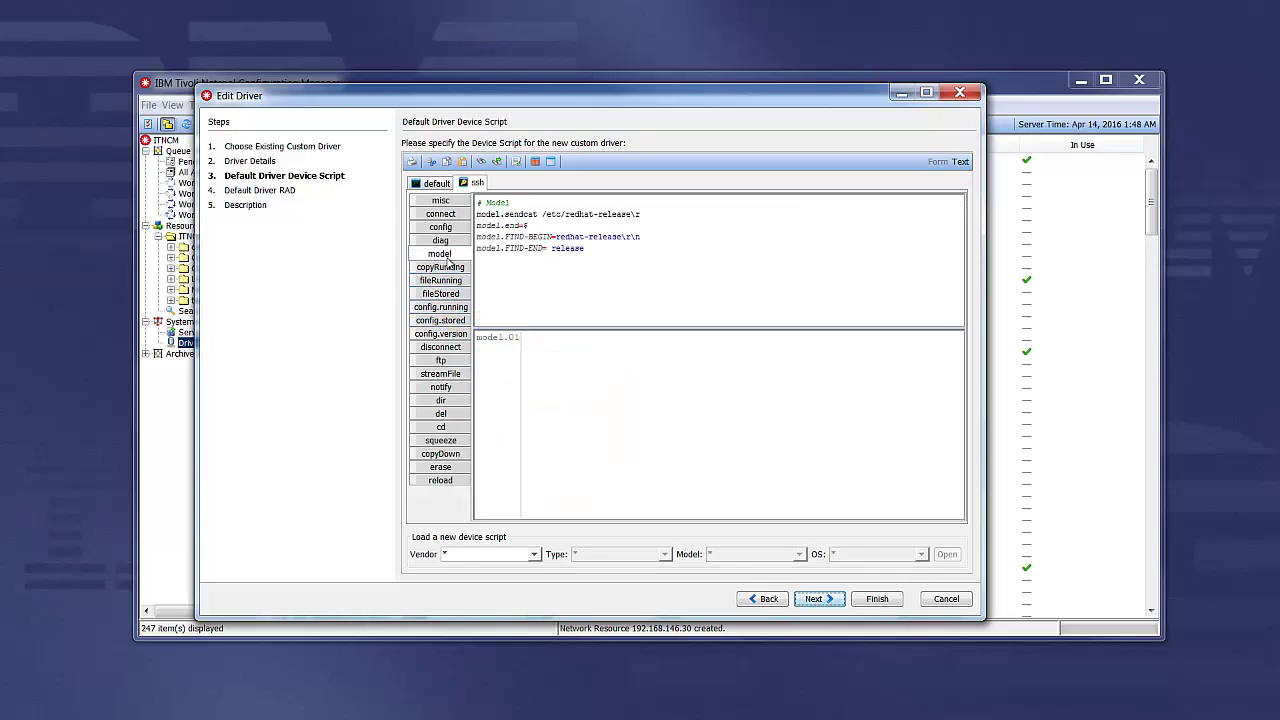
pyautogui.click(526, 223)
pyautogui.write('$')
pyautogui.click(524, 214)
pyautogui.write('=')
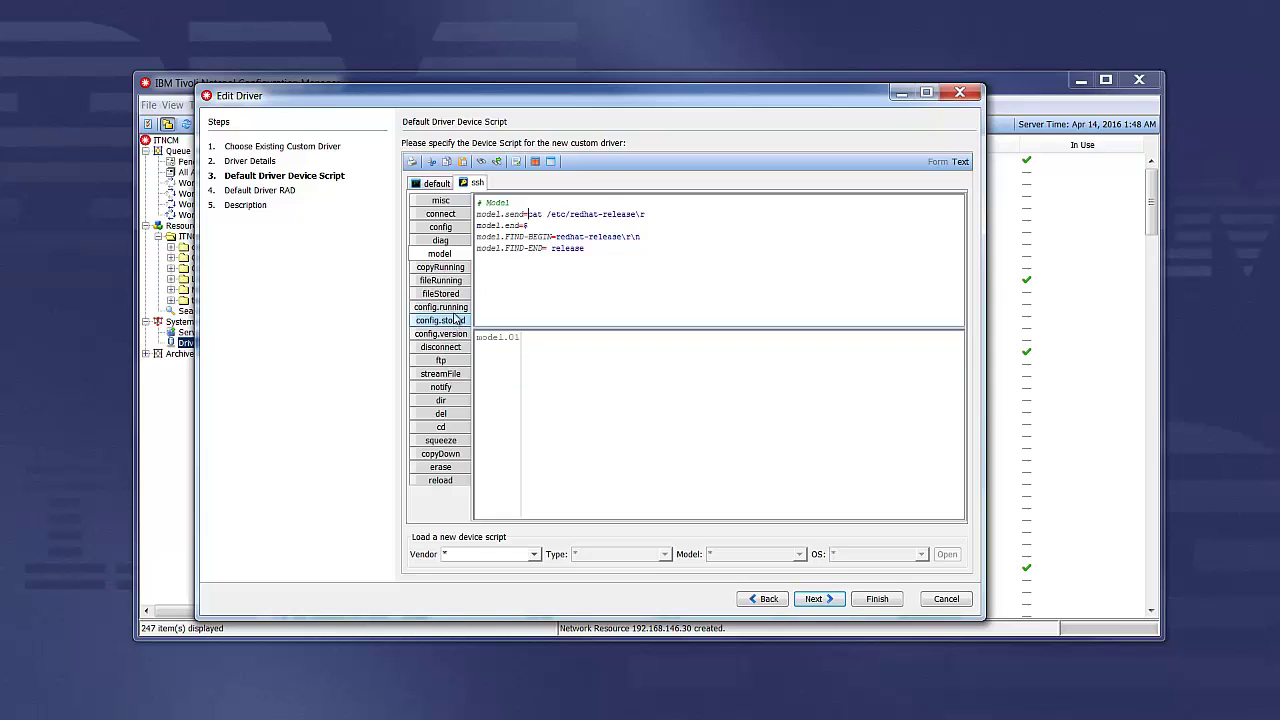
pyautogui.click(447, 338)
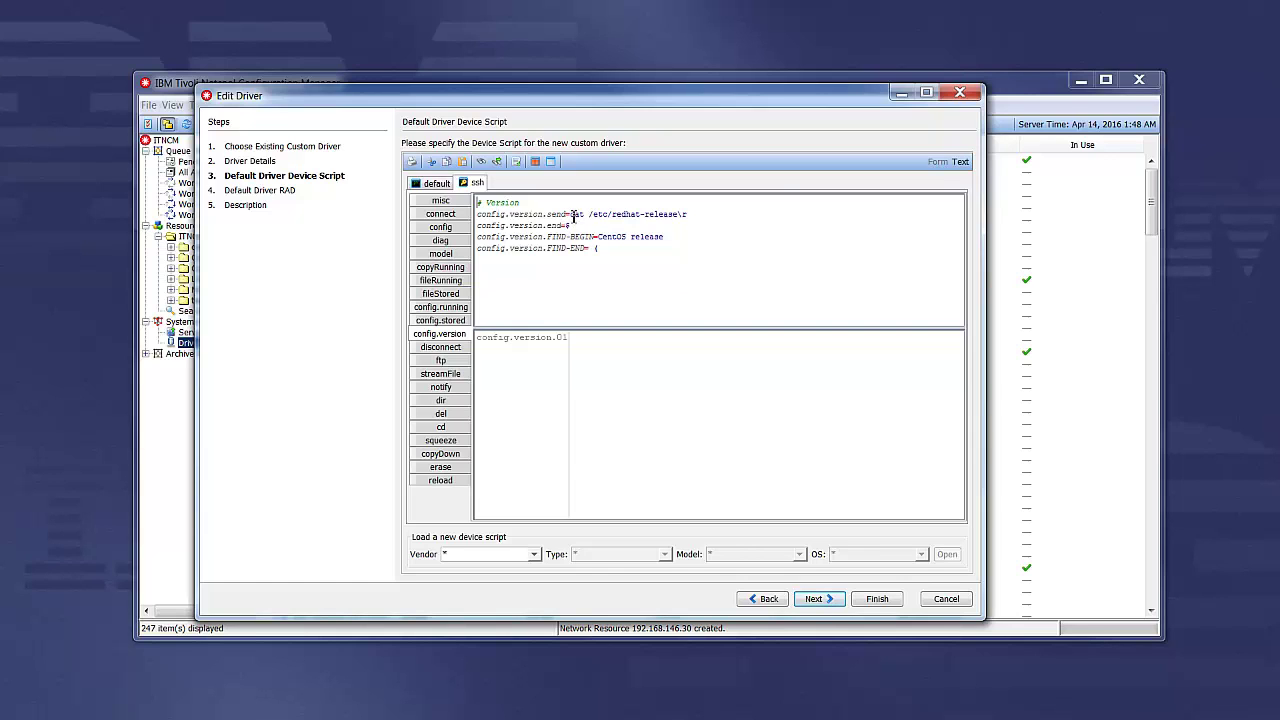
# Accept the driver's existing RAD settings and description, finish the driver edit, and dismiss its summary
pyautogui.click(826, 603)
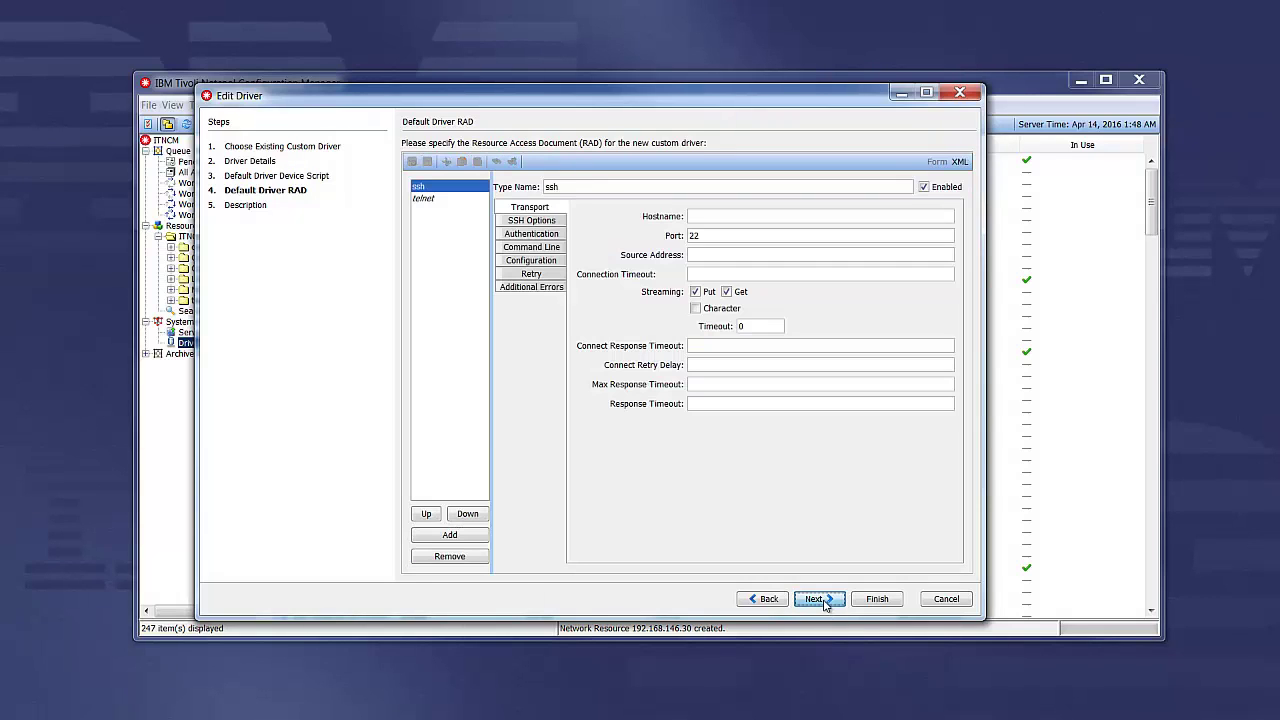
pyautogui.click(826, 603)
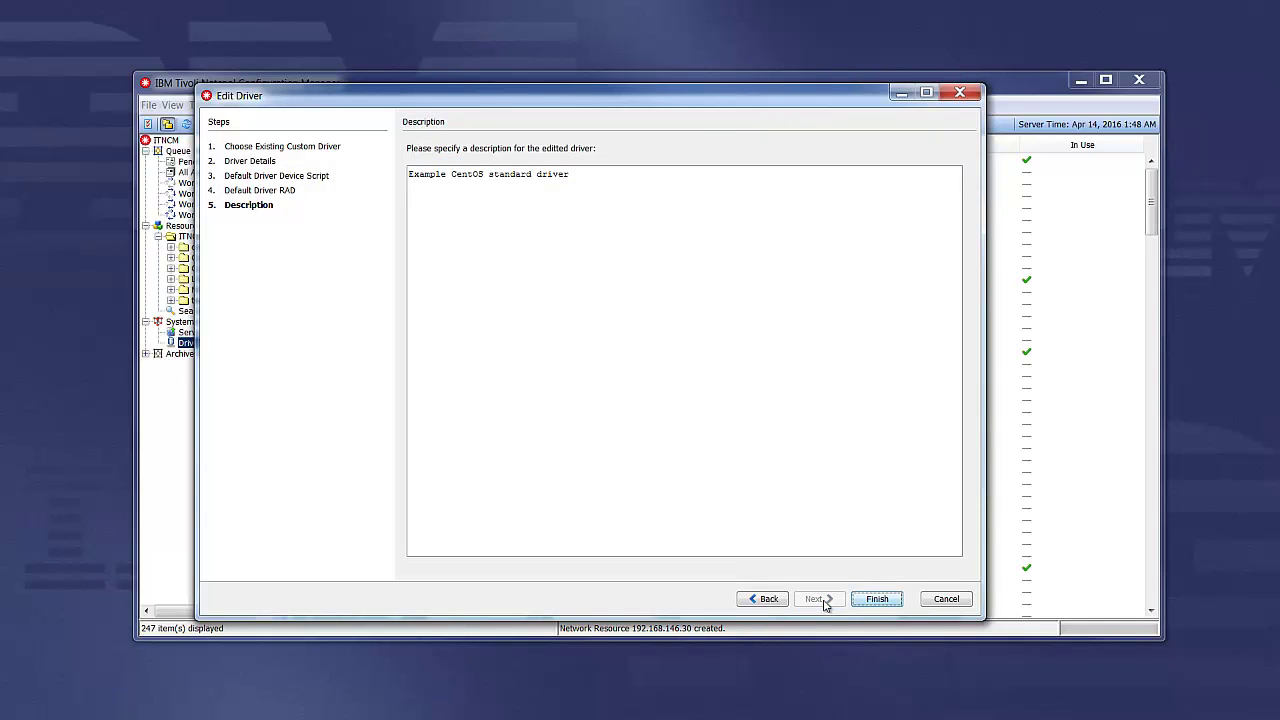
pyautogui.click(877, 601)
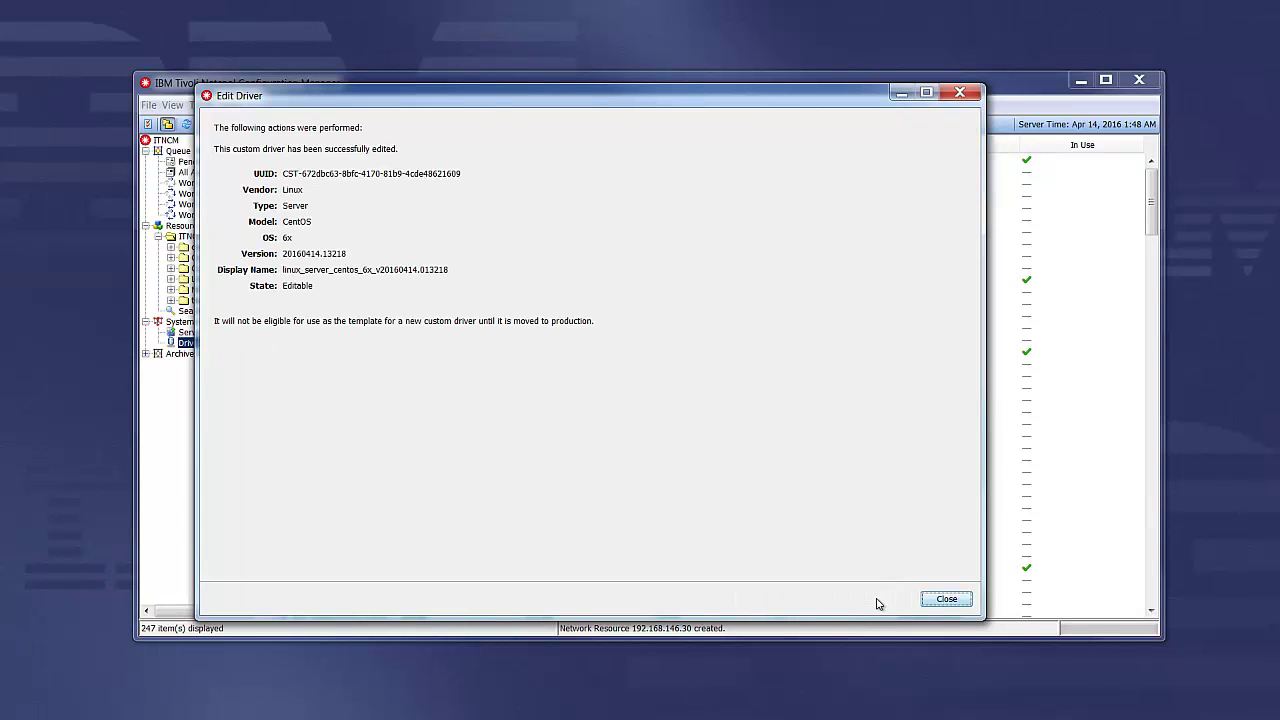
pyautogui.click(946, 600)
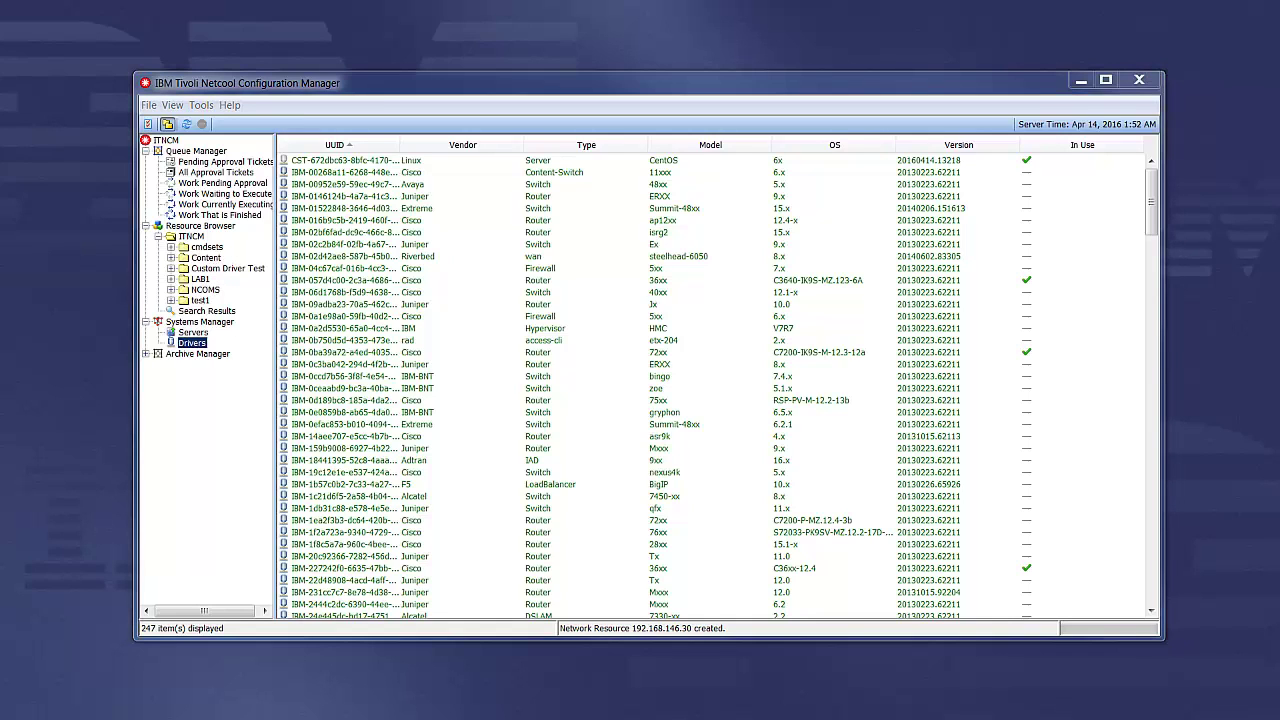
# Submit an immediate, low-priority import of 192.168.146.30 in Custom Driver Test, ignoring all errors, described as "test after device script corrections"
pyautogui.click(232, 269)
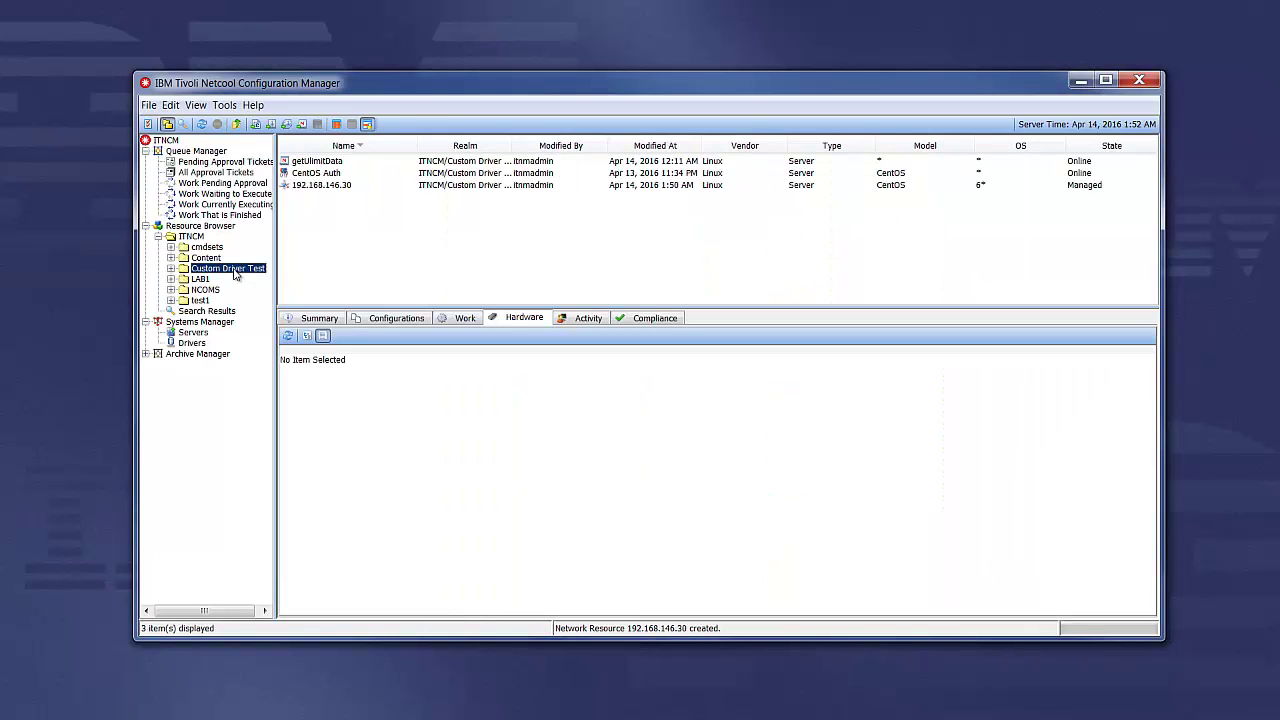
pyautogui.rightClick(330, 186)
pyautogui.click(376, 279)
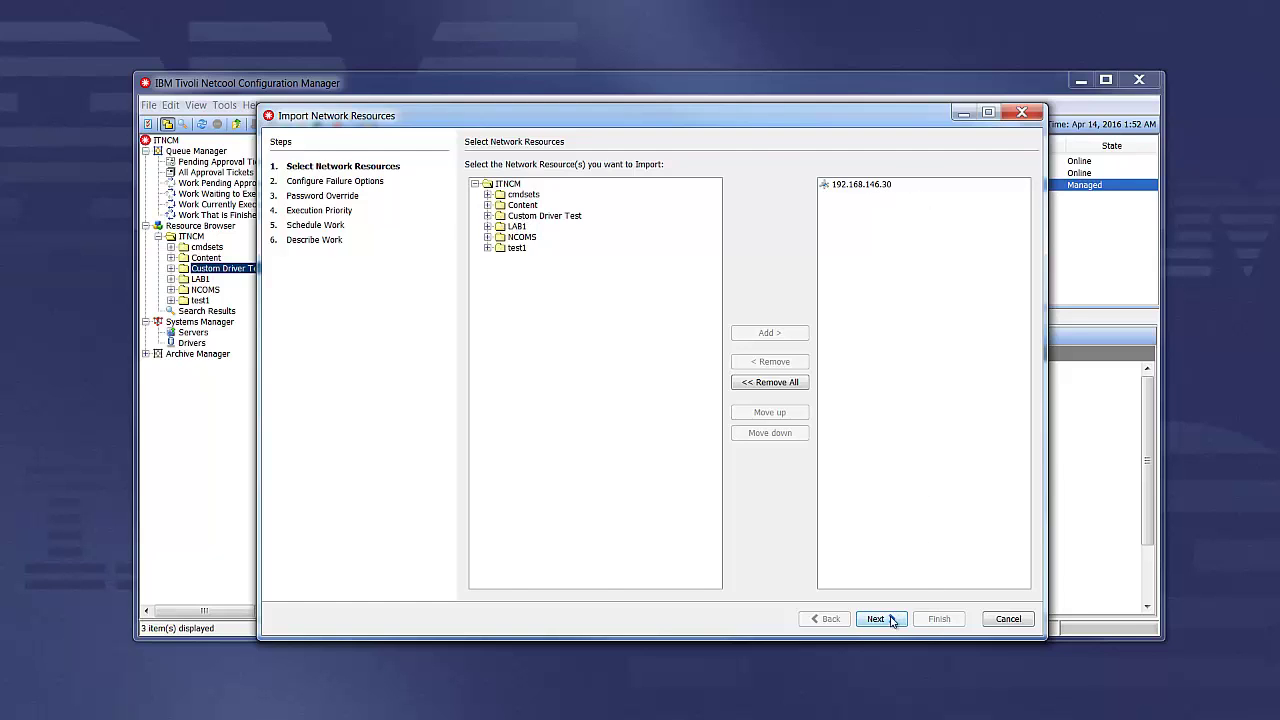
pyautogui.click(892, 620)
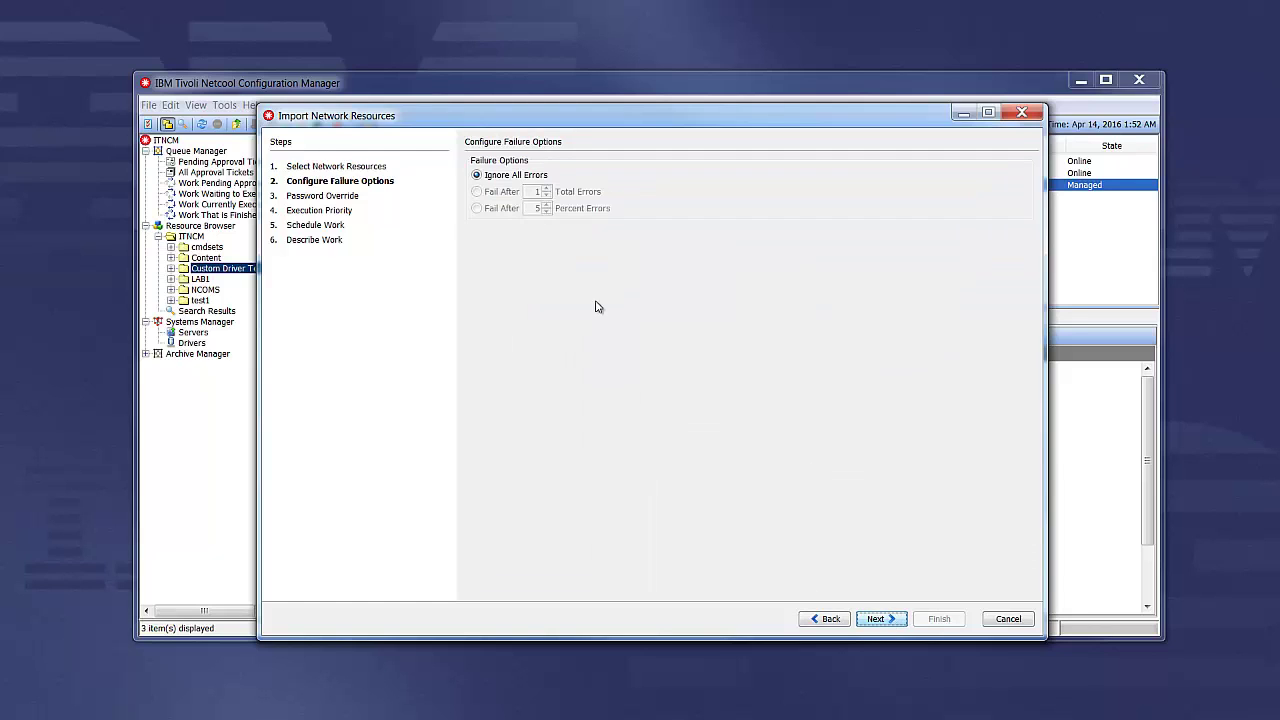
pyautogui.click(892, 620)
pyautogui.click(892, 620)
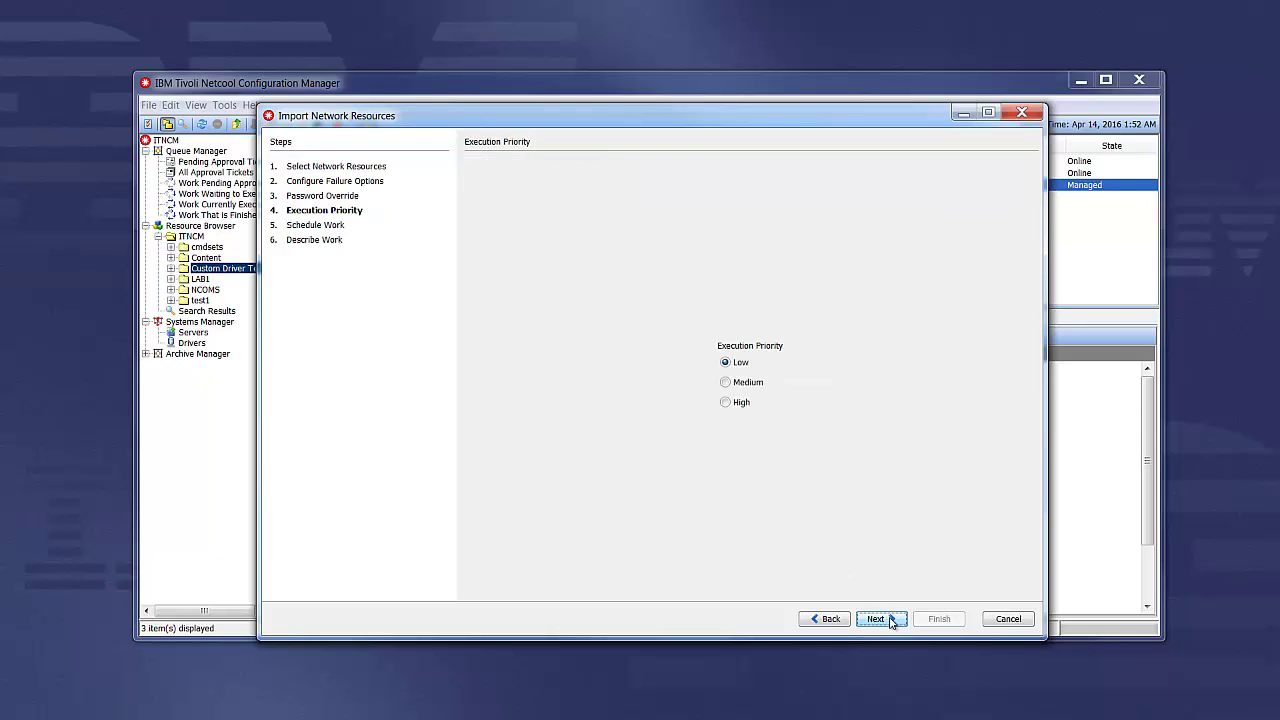
pyautogui.click(890, 620)
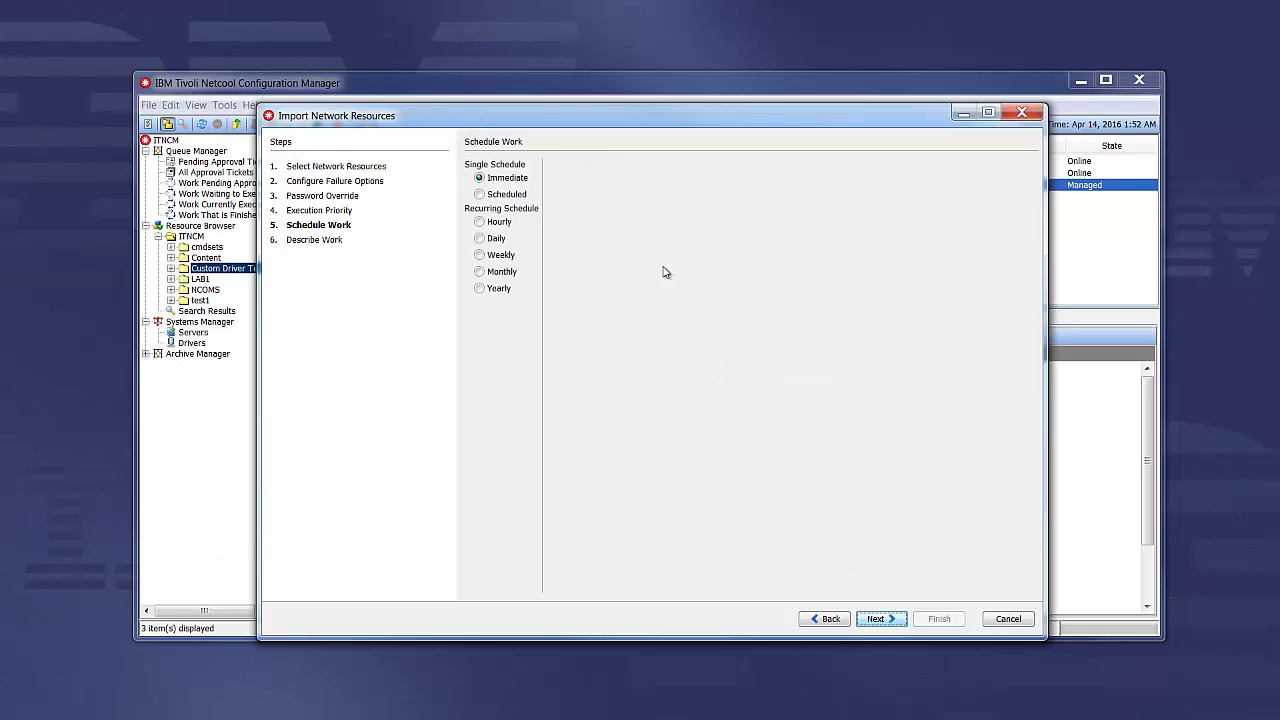
pyautogui.click(884, 617)
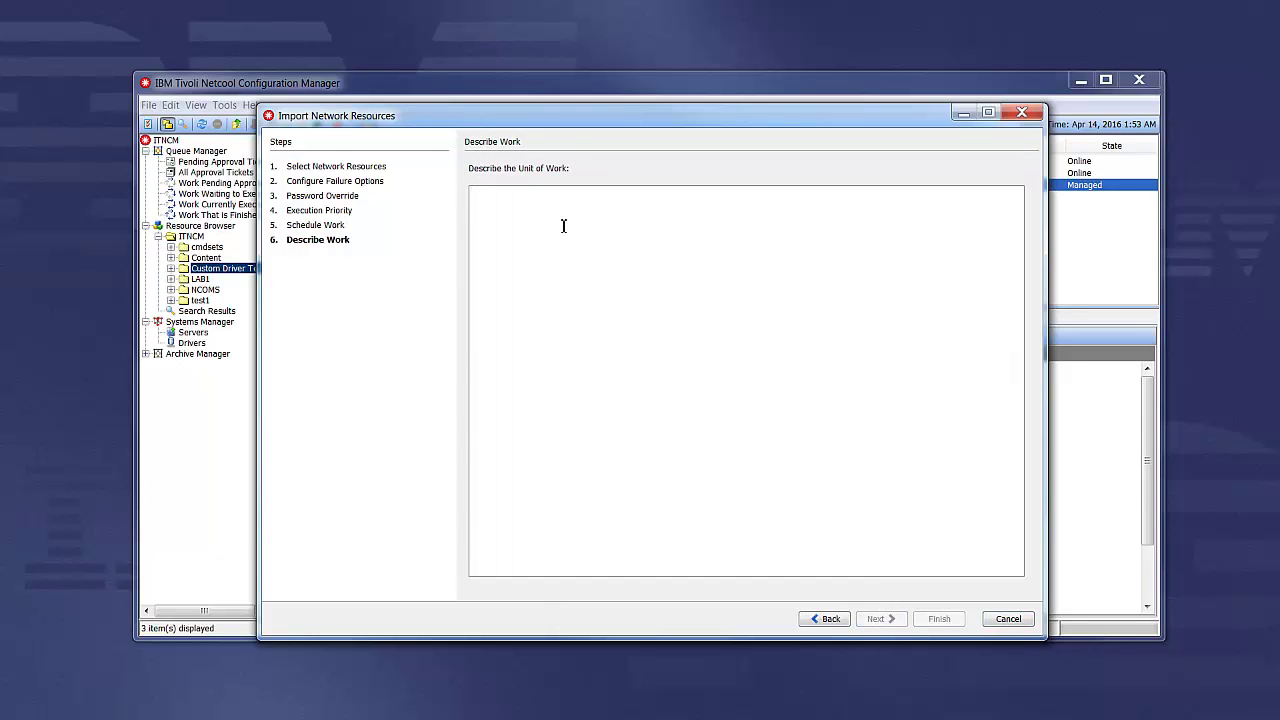
pyautogui.write('test after device script corrections')
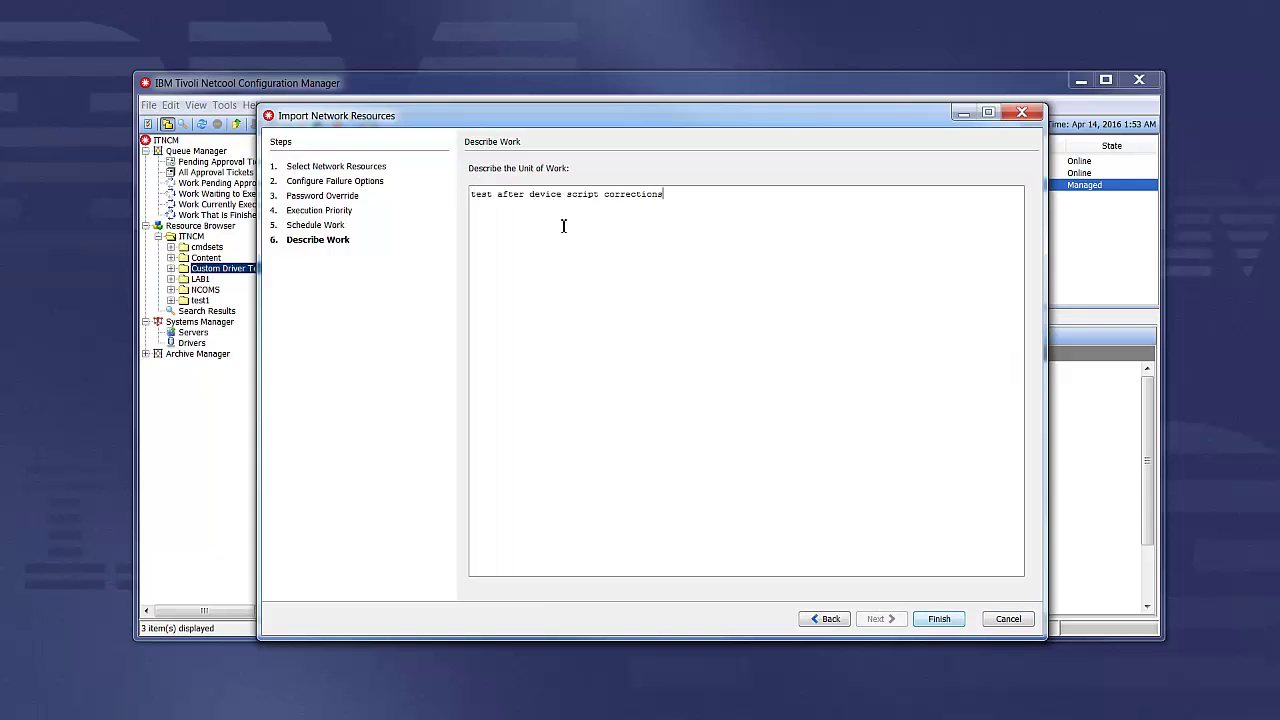
pyautogui.click(945, 621)
pyautogui.click(1006, 620)
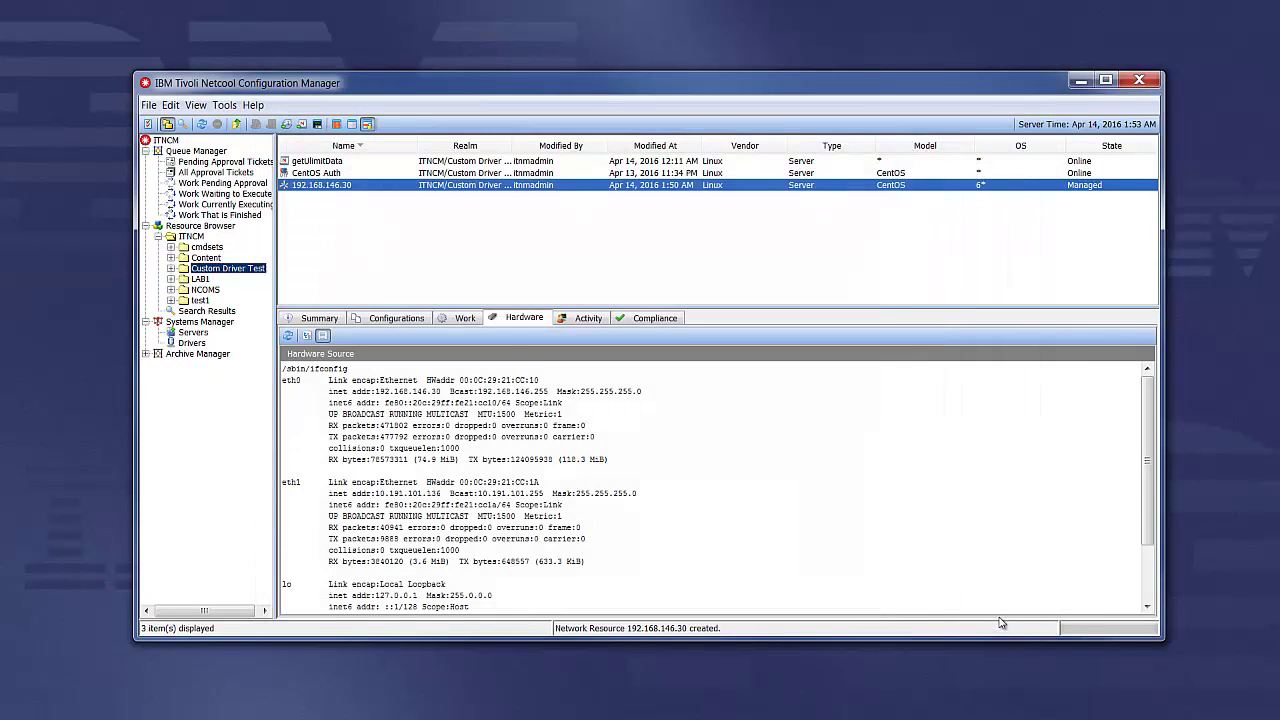
# Examine the resource log of the new 192.168.146.30 import through to its end and refresh the job's status
pyautogui.click(241, 205)
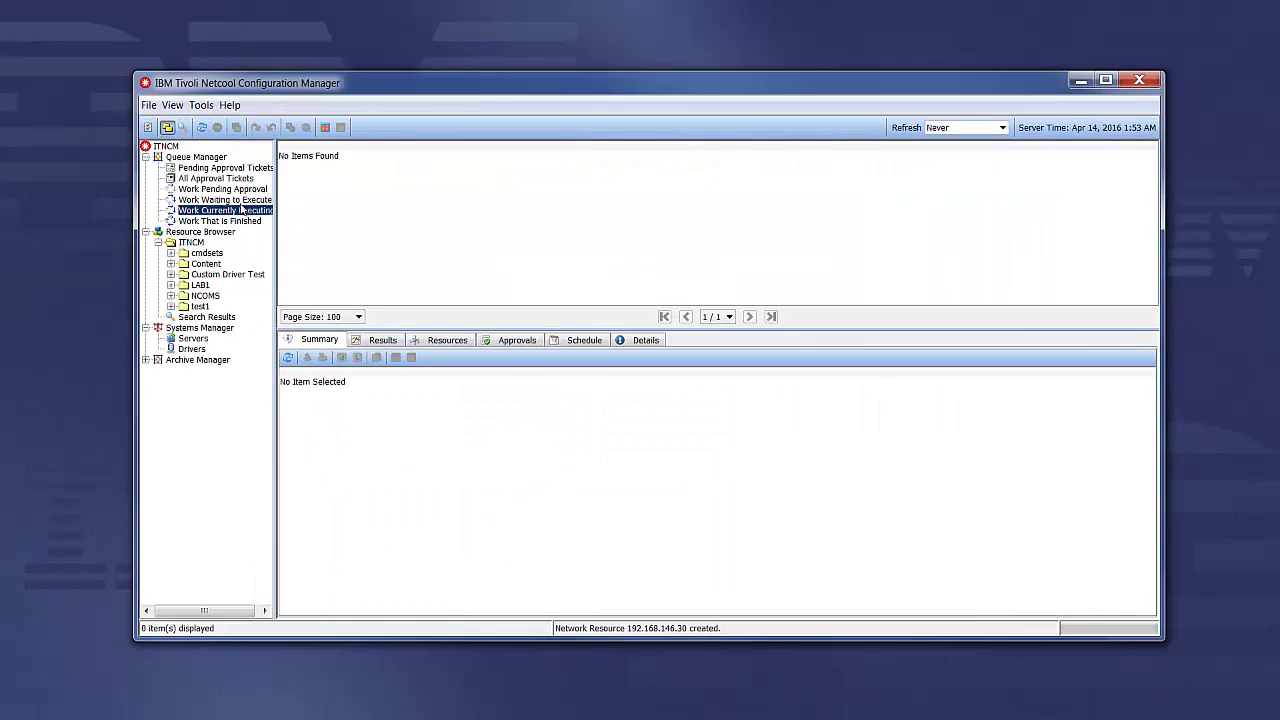
pyautogui.click(202, 128)
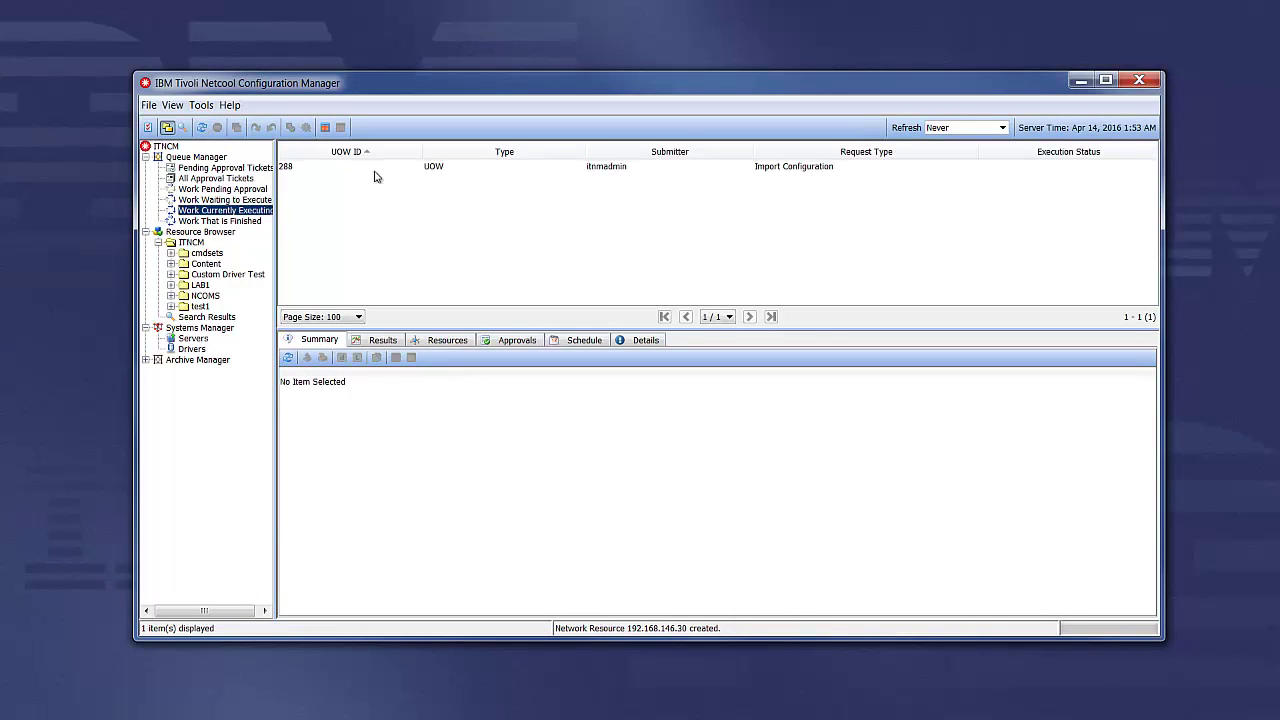
pyautogui.click(435, 168)
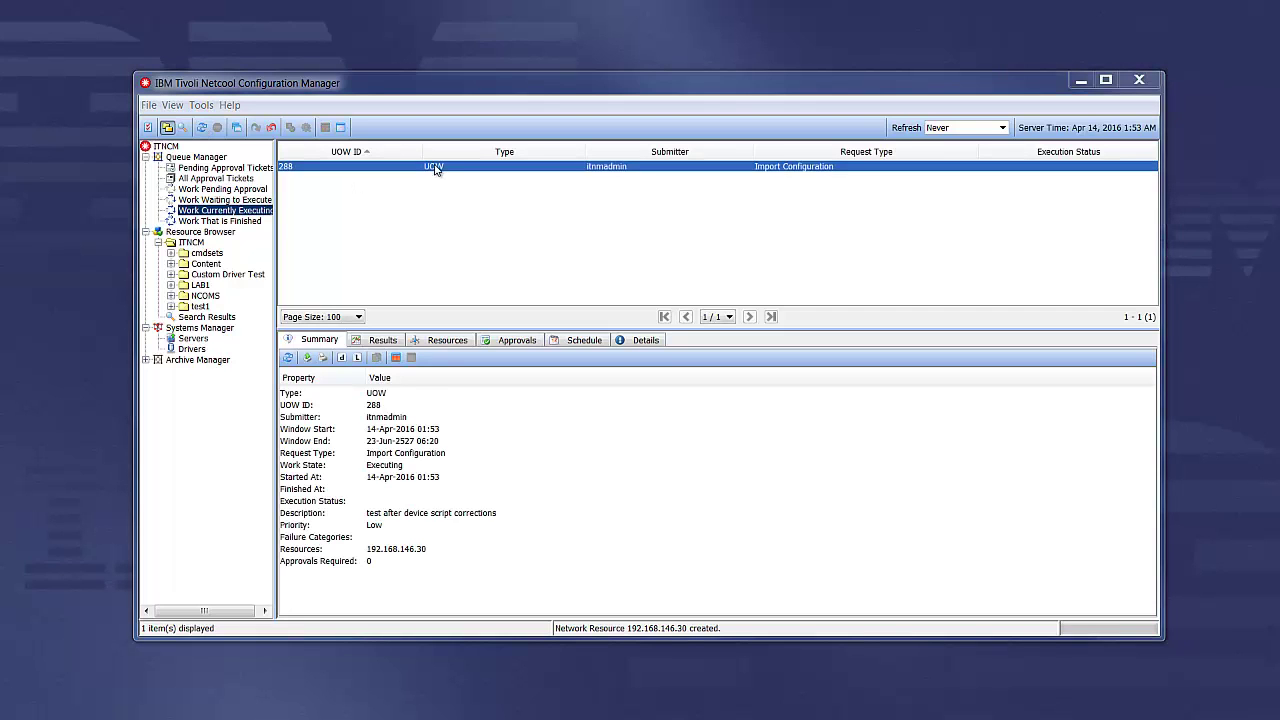
pyautogui.doubleClick(435, 166)
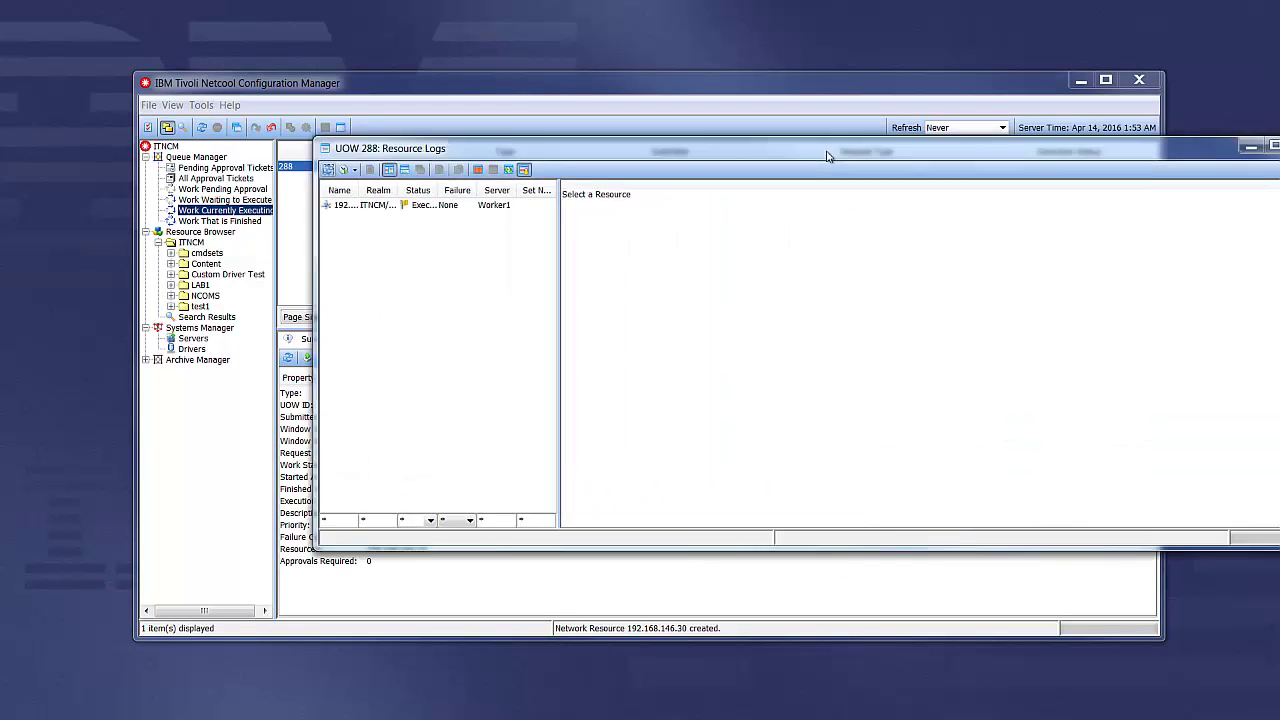
pyautogui.click(380, 205)
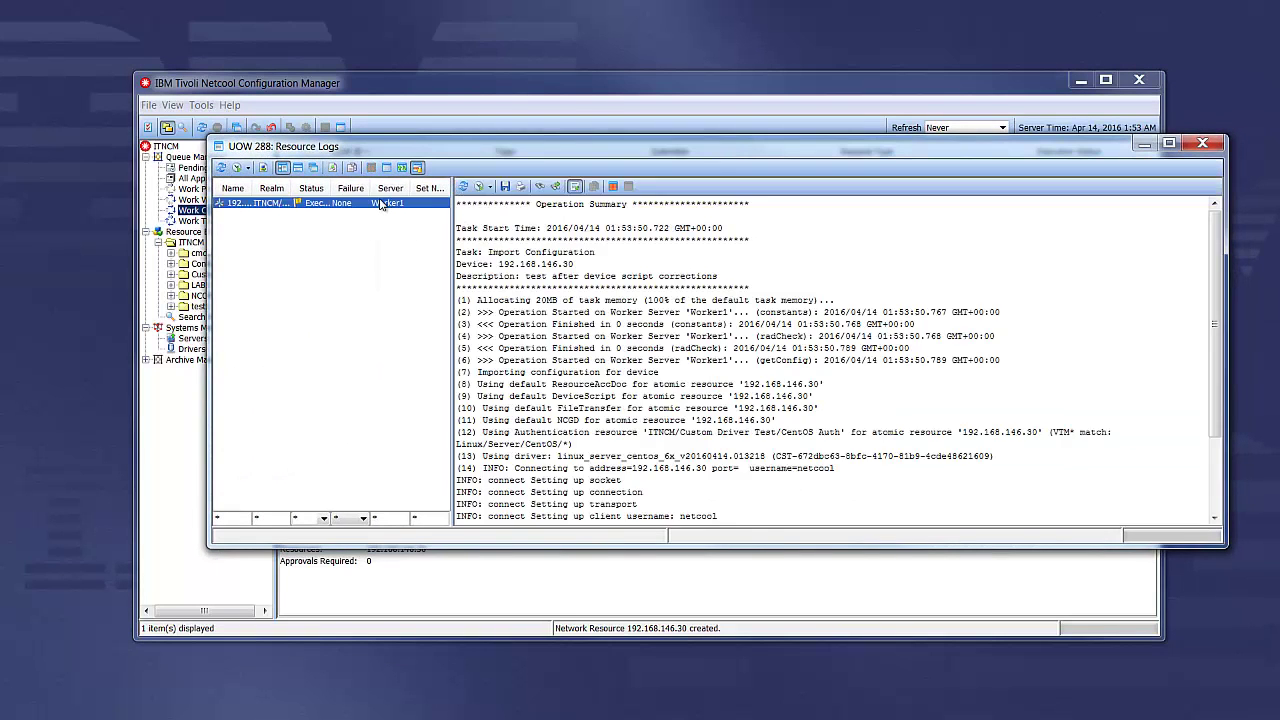
pyautogui.scroll(-3, 1210, 378)
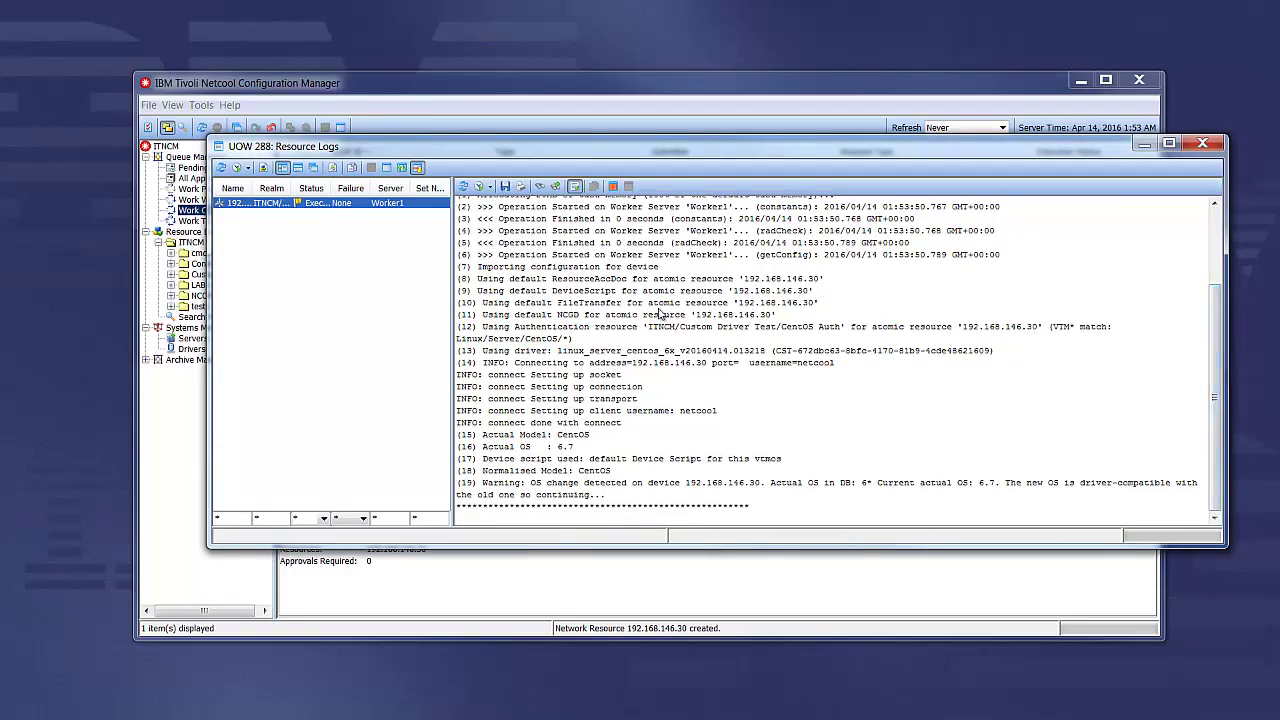
pyautogui.scroll(-3, 1213, 410)
pyautogui.scroll(-6, 1213, 410)
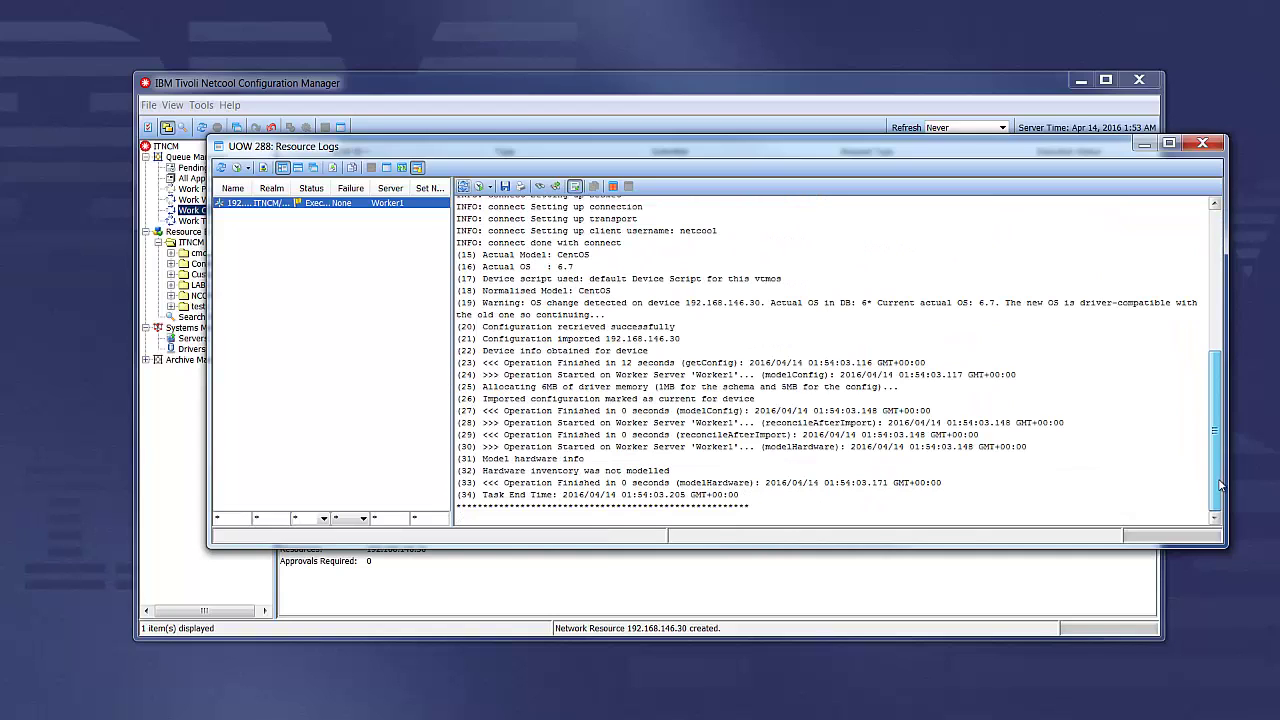
pyautogui.click(221, 168)
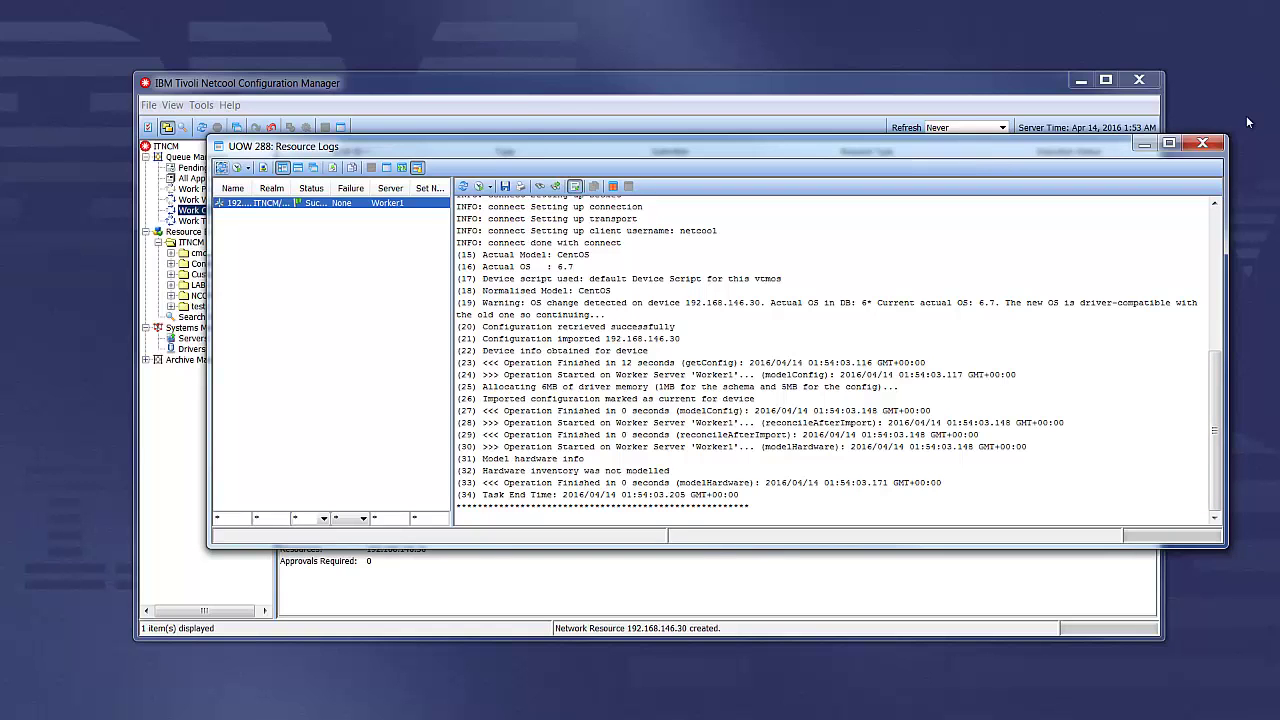
# Close the resource log and view the native commands of the current imported configuration of 192.168.146.30 in Custom Driver Test
pyautogui.click(1204, 145)
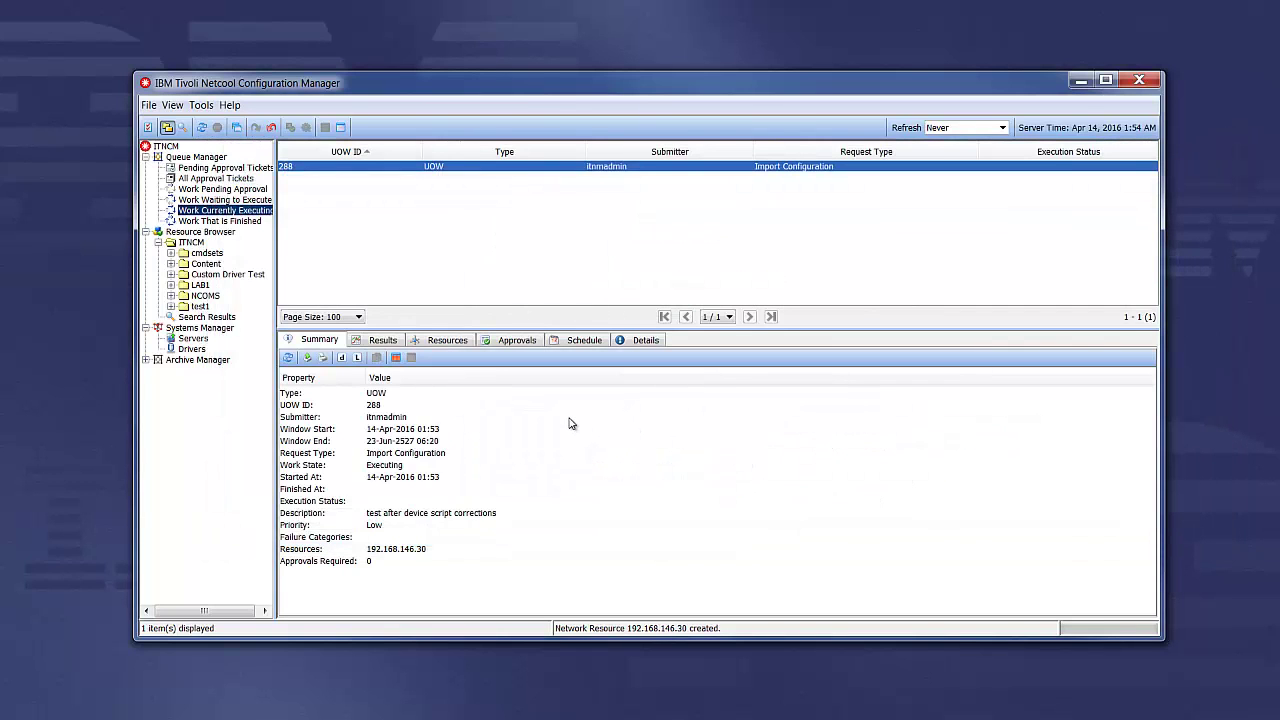
pyautogui.click(237, 276)
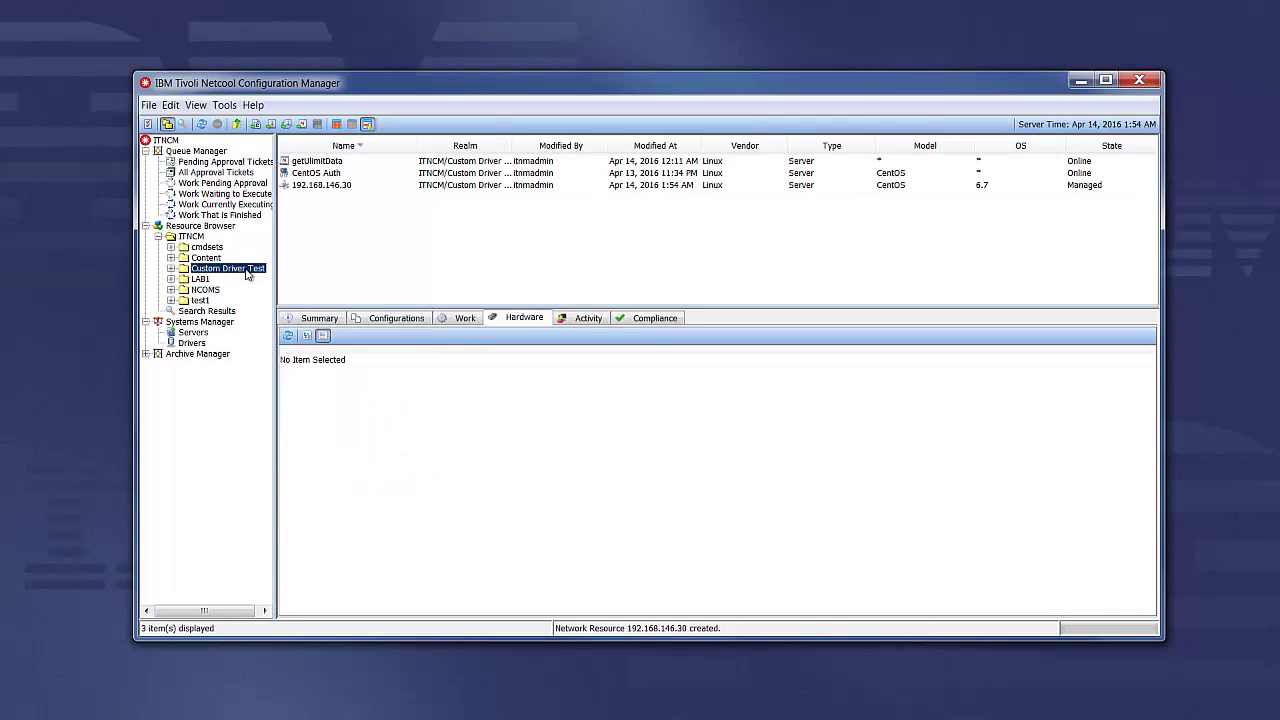
pyautogui.click(336, 187)
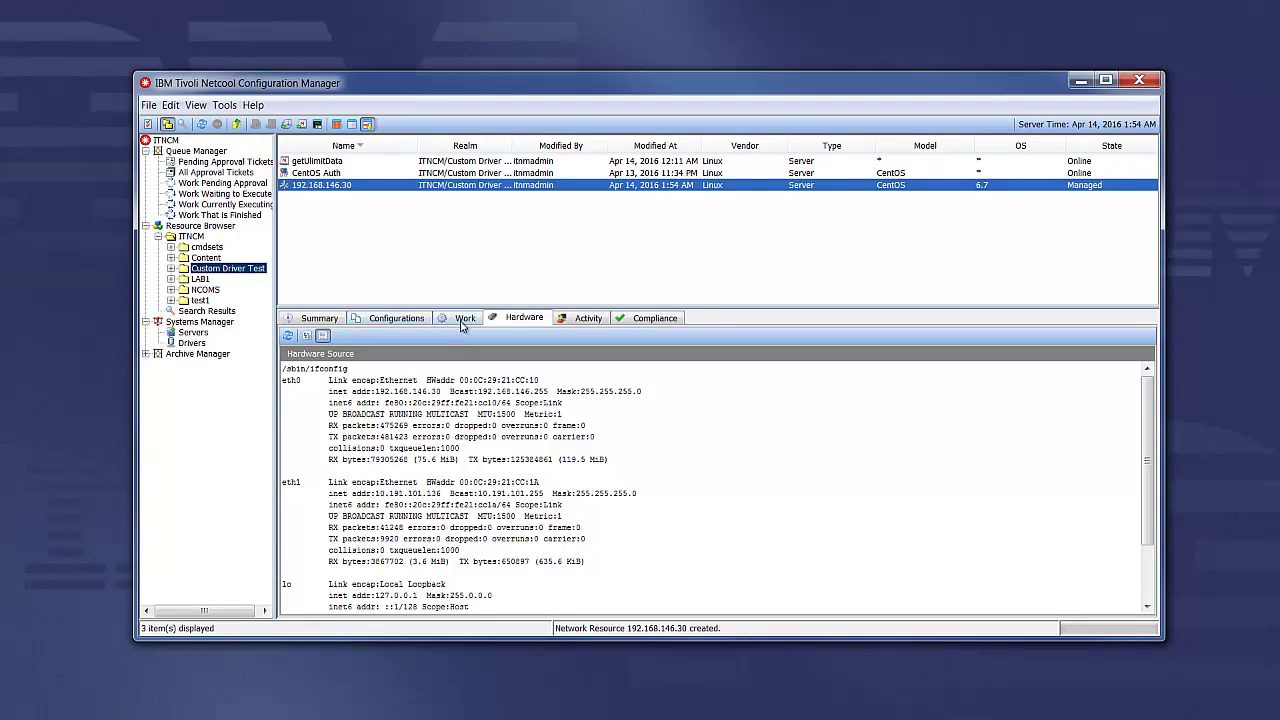
pyautogui.click(415, 322)
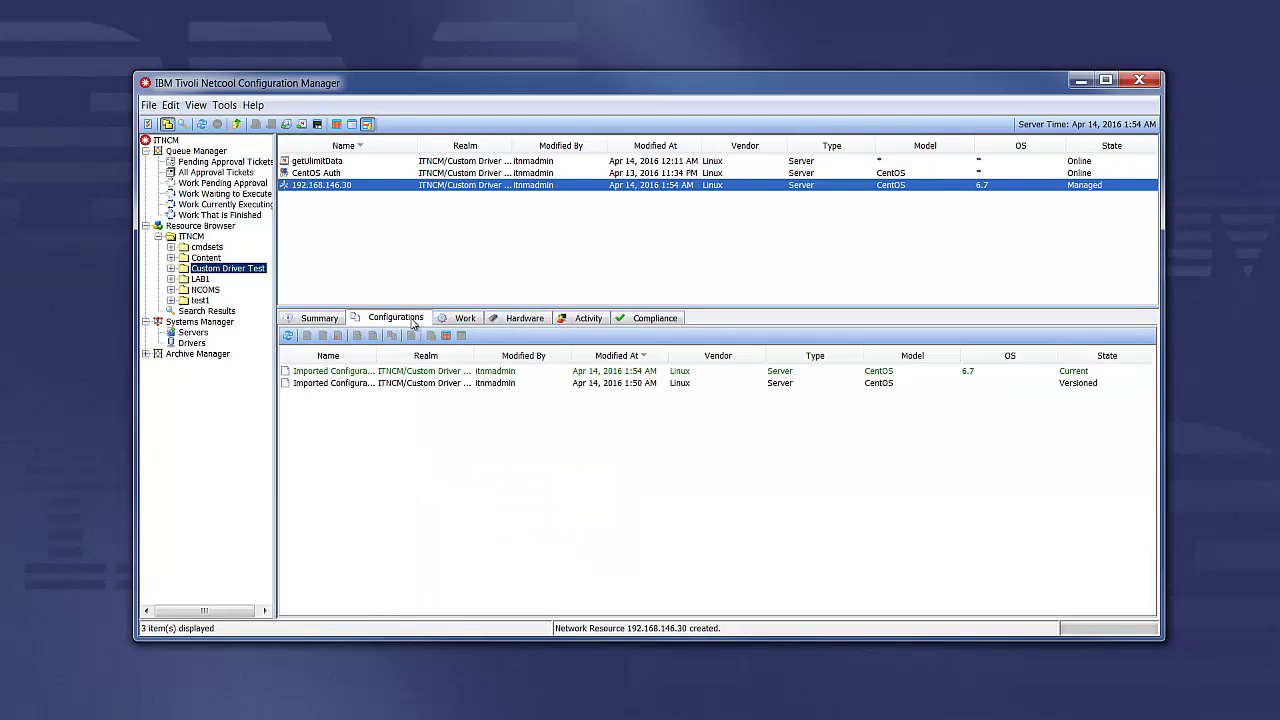
pyautogui.click(447, 373)
pyautogui.rightClick(447, 373)
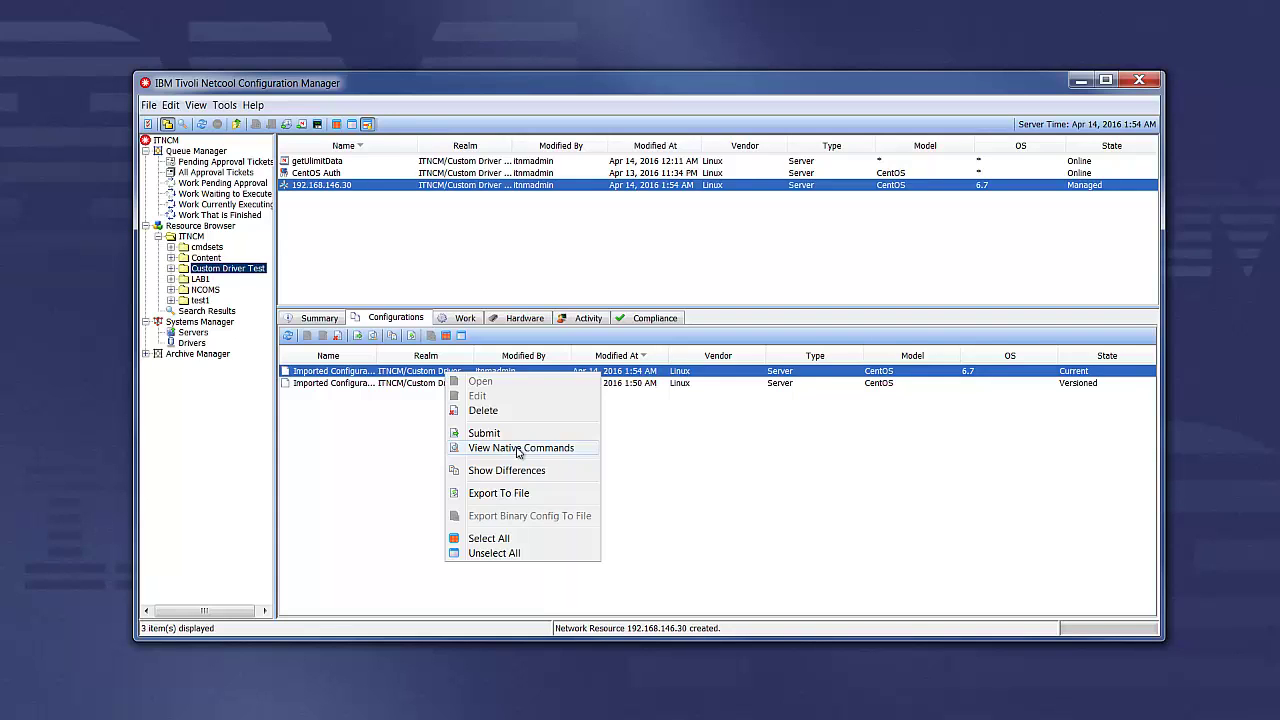
pyautogui.click(518, 449)
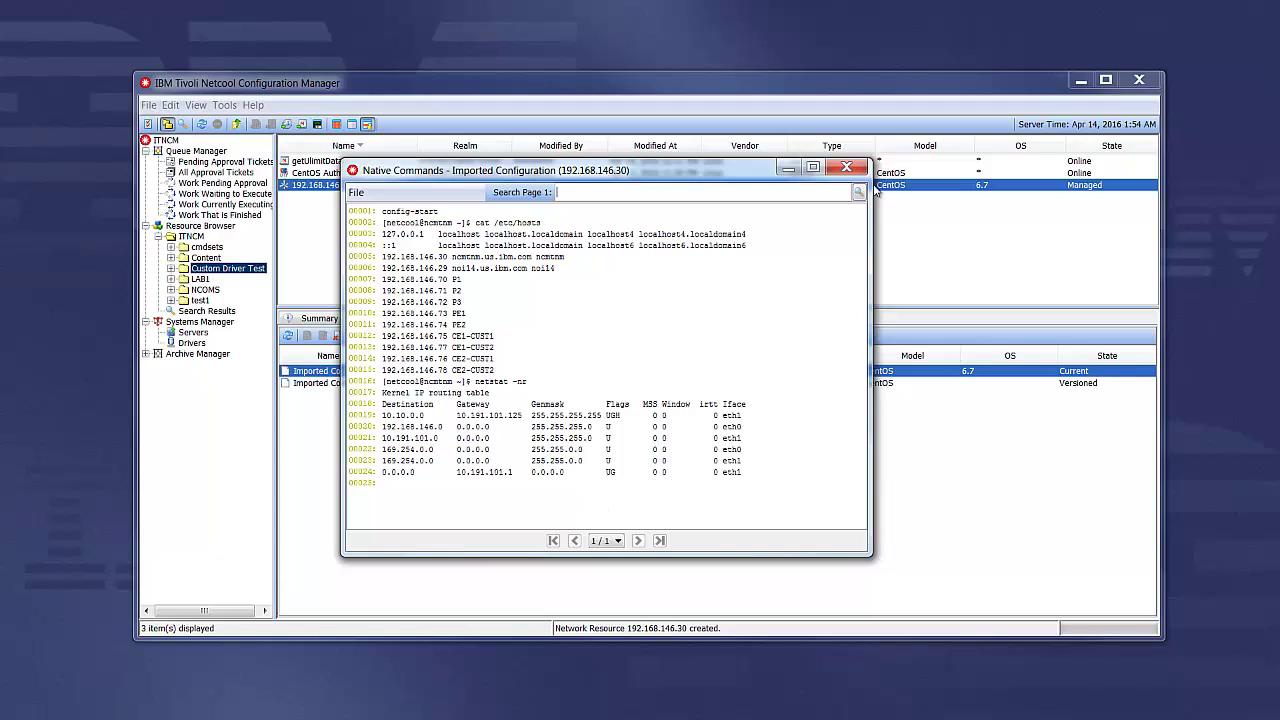
pyautogui.click(846, 168)
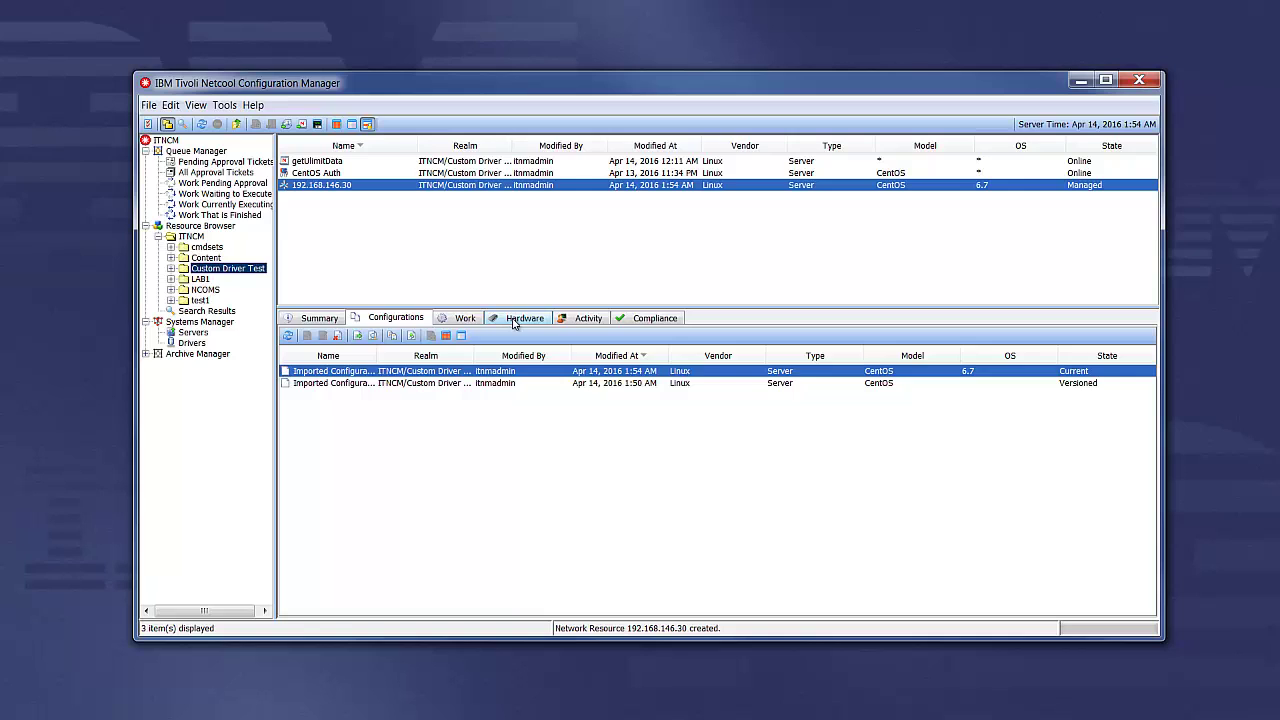
# Examine the hardware information of 192.168.146.30, checking the modelled chassis view and returning to the raw hardware source
pyautogui.click(513, 320)
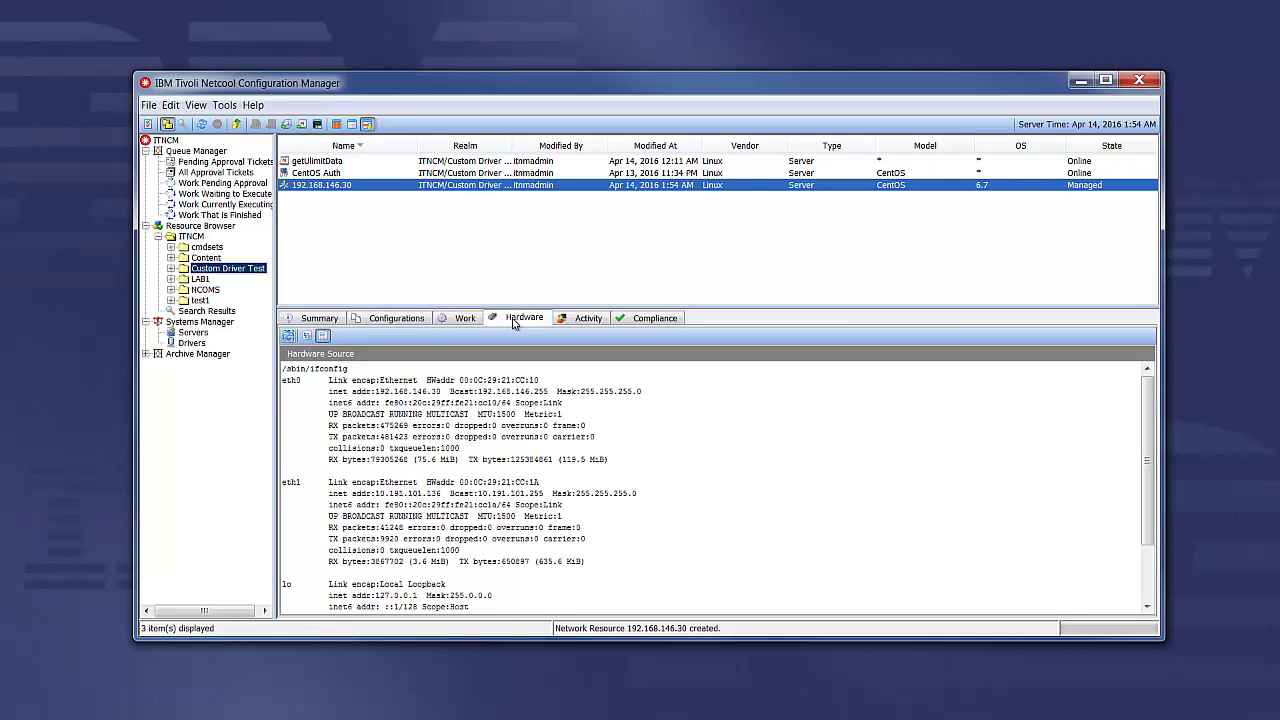
pyautogui.click(307, 336)
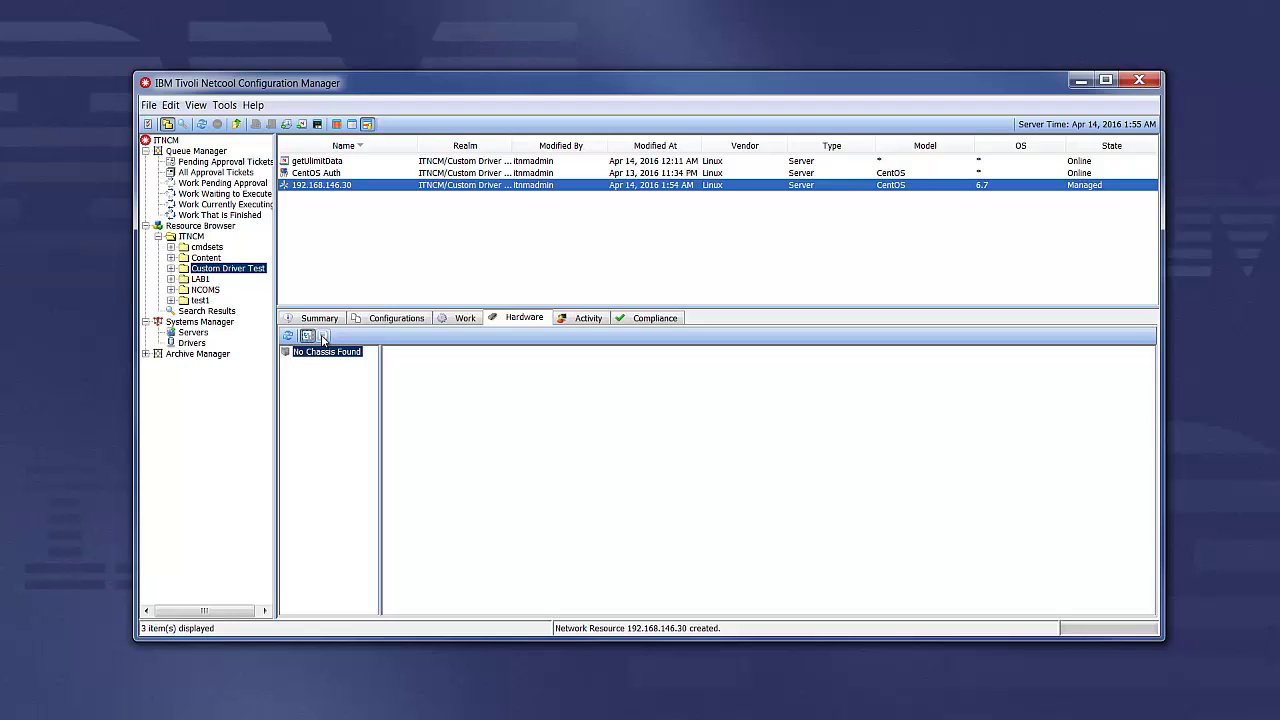
pyautogui.click(322, 337)
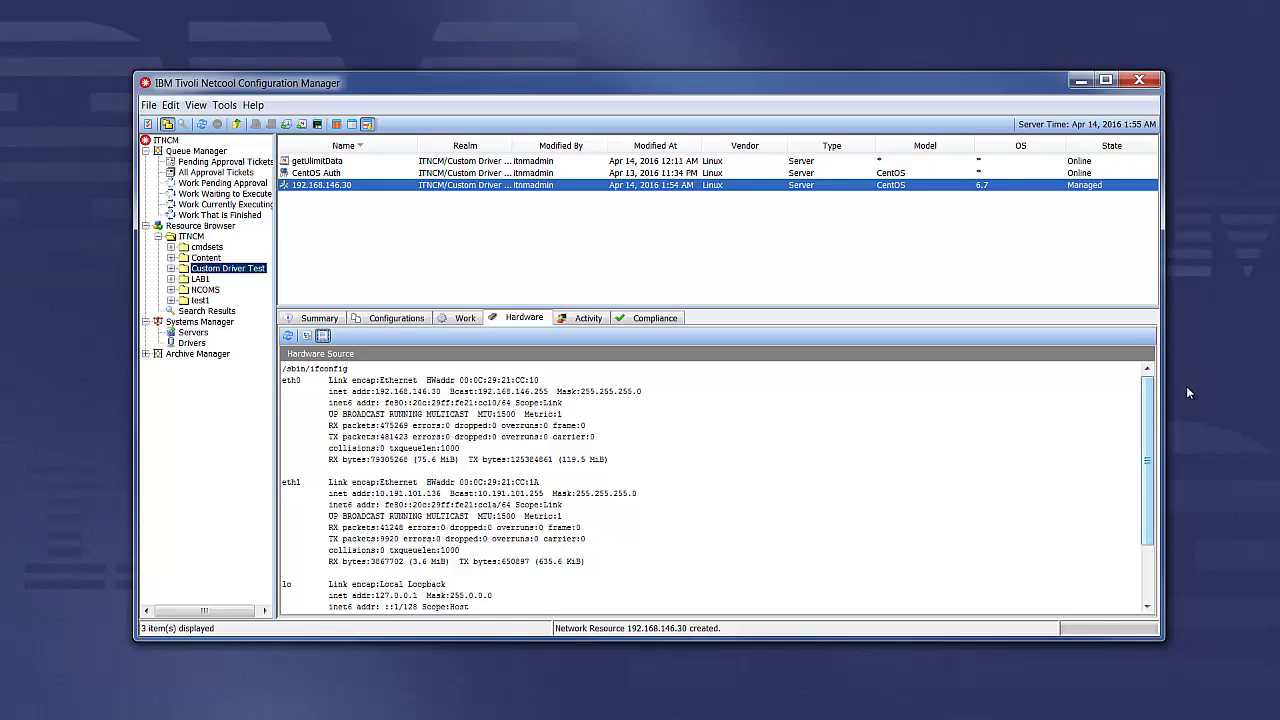